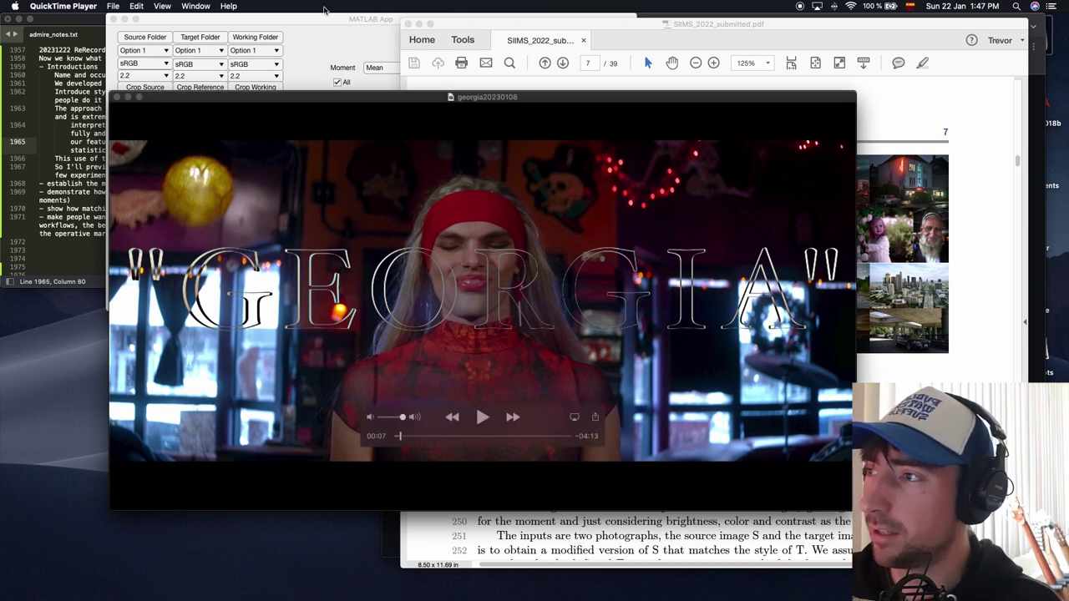
- Bring the MATLAB style-transfer app window forward and move it lower, below the Georgia video
drag(319, 20, 212, 296)
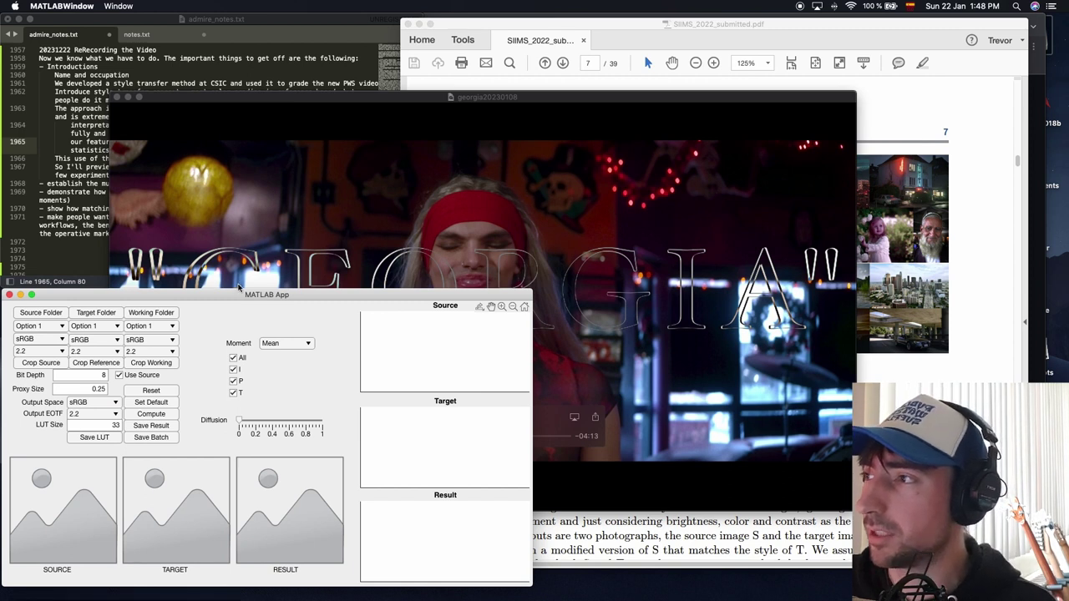
- Bring the admire_notes.txt recording notes in Sublime Text in front of the video
click(139, 19)
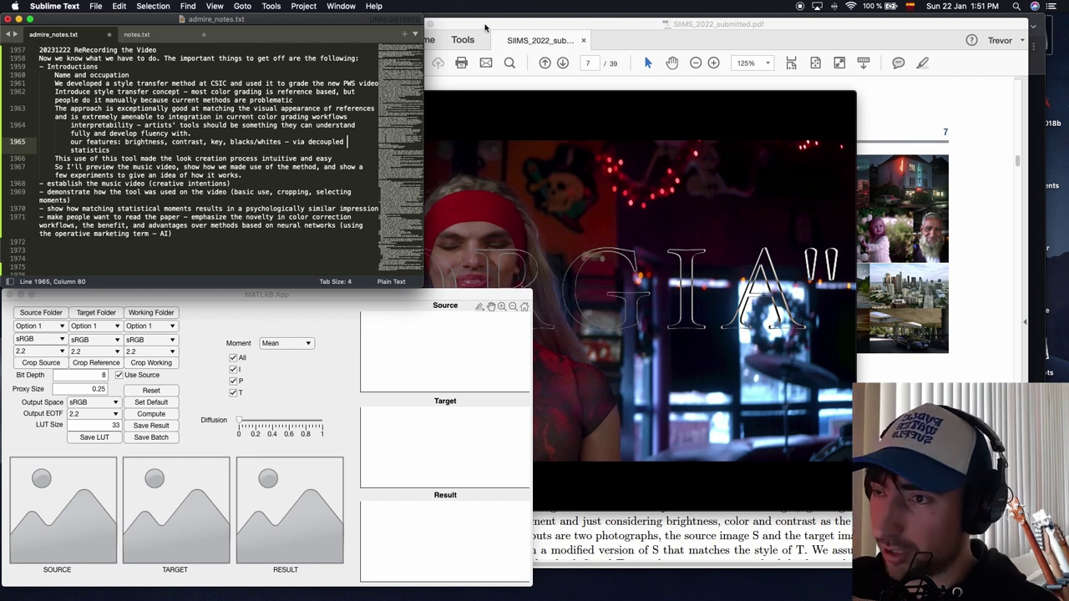
- Show the paper's style-transfer heading on page 7, then return to the georgia20230108 video
click(538, 27)
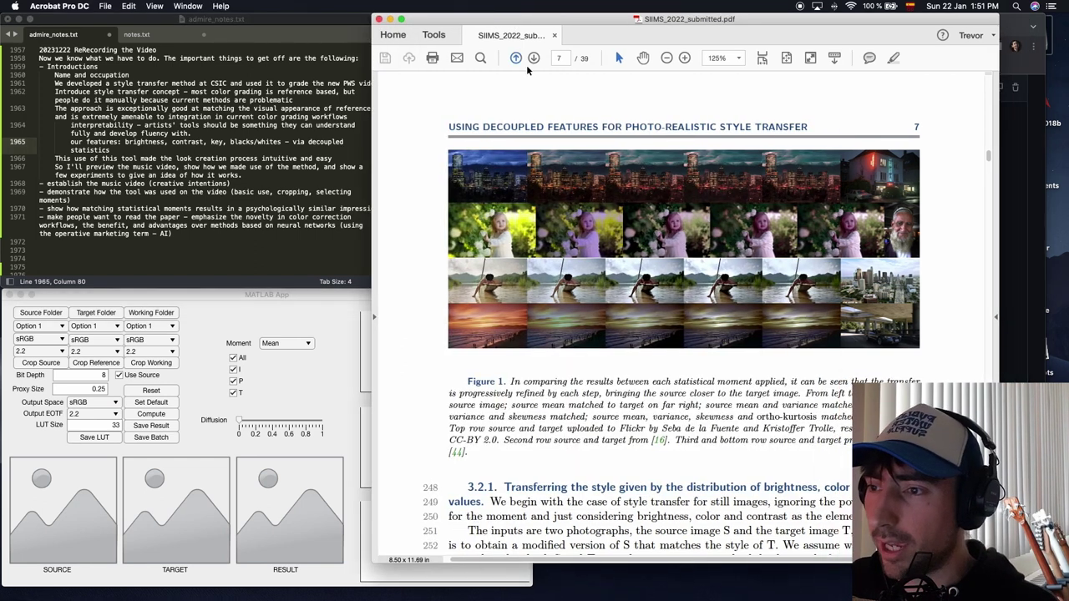
scroll(628, 192, up, 2)
drag(806, 170, 443, 171)
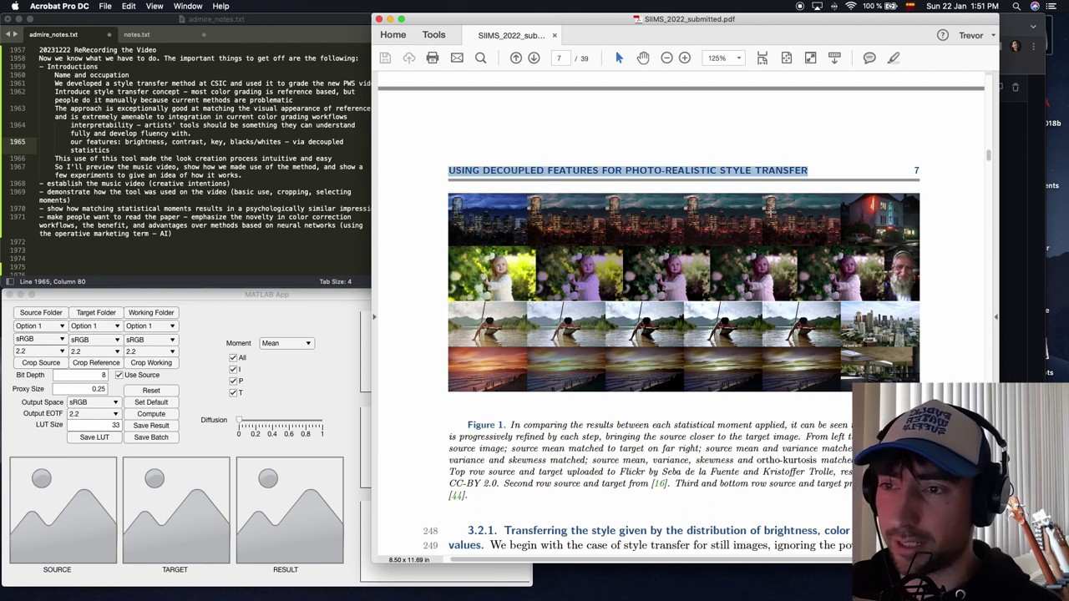
click(827, 173)
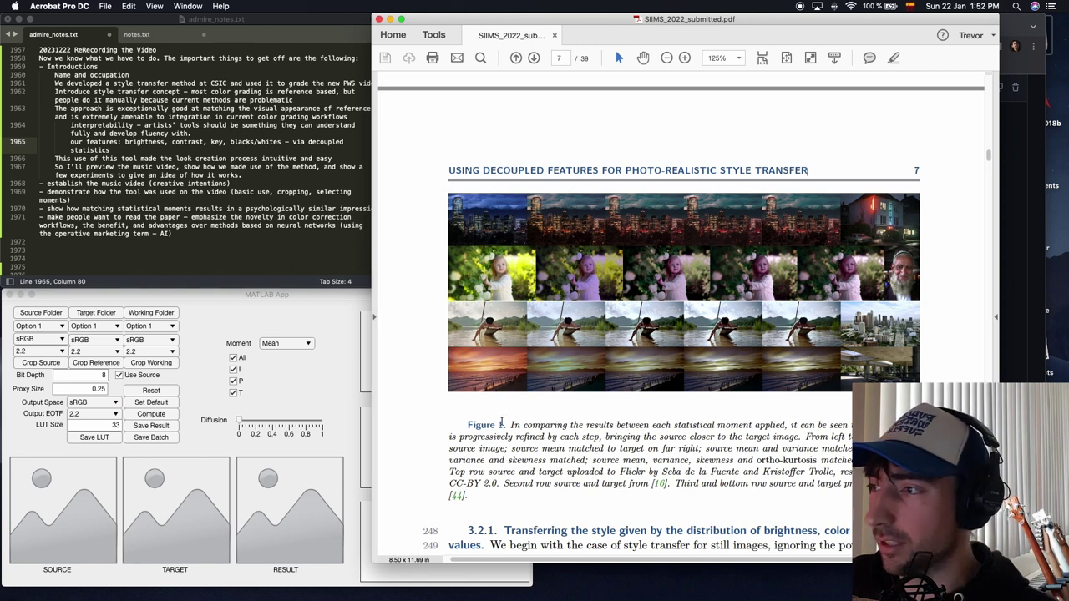
mouse_move(781, 587)
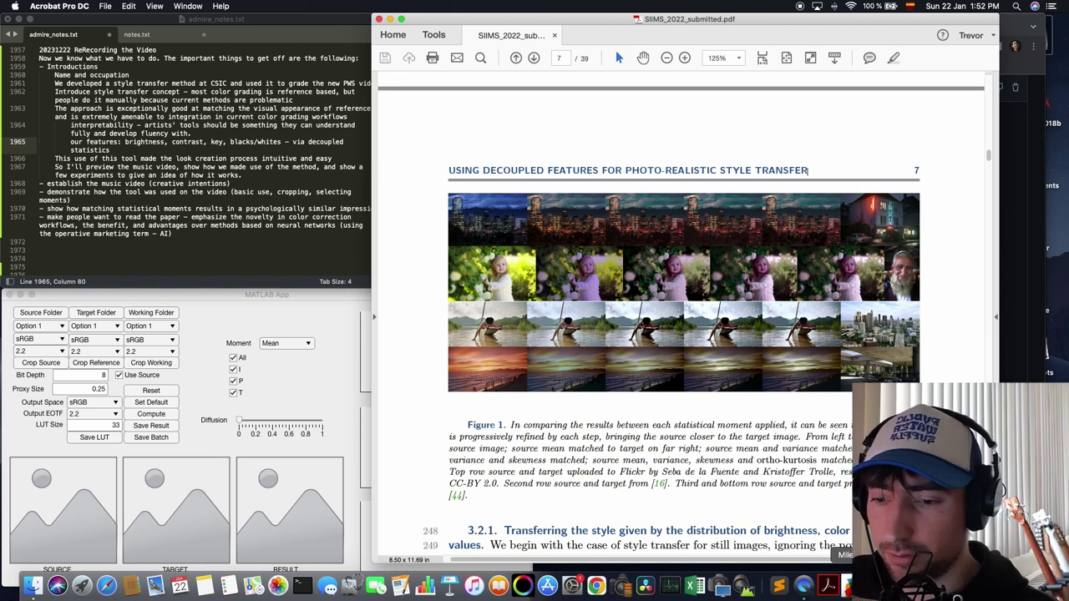
click(800, 586)
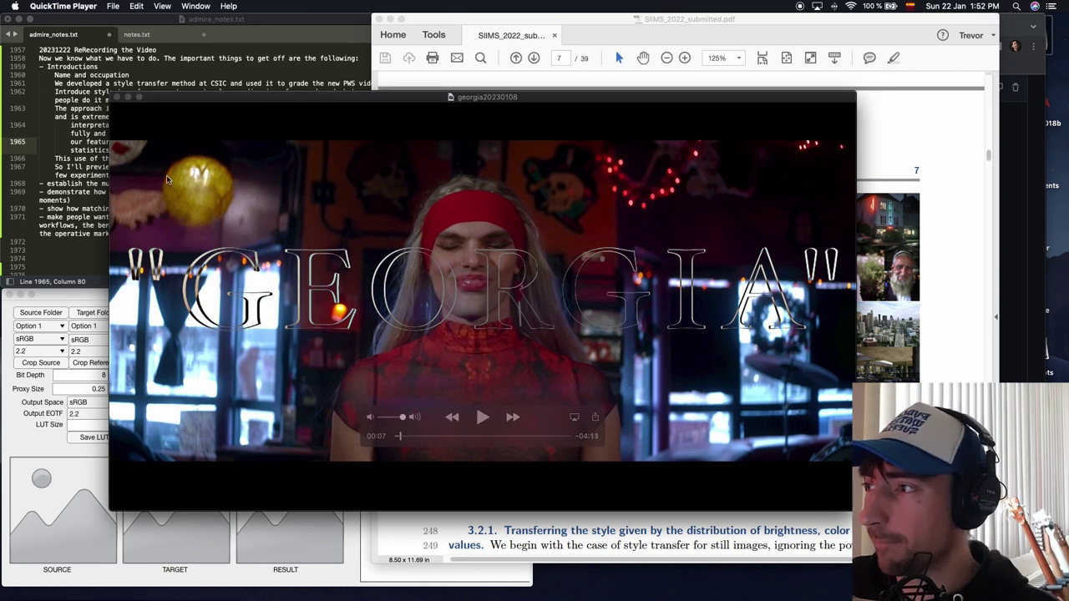
- Make the georgia20230108 video full screen and restart it from the beginning
click(145, 100)
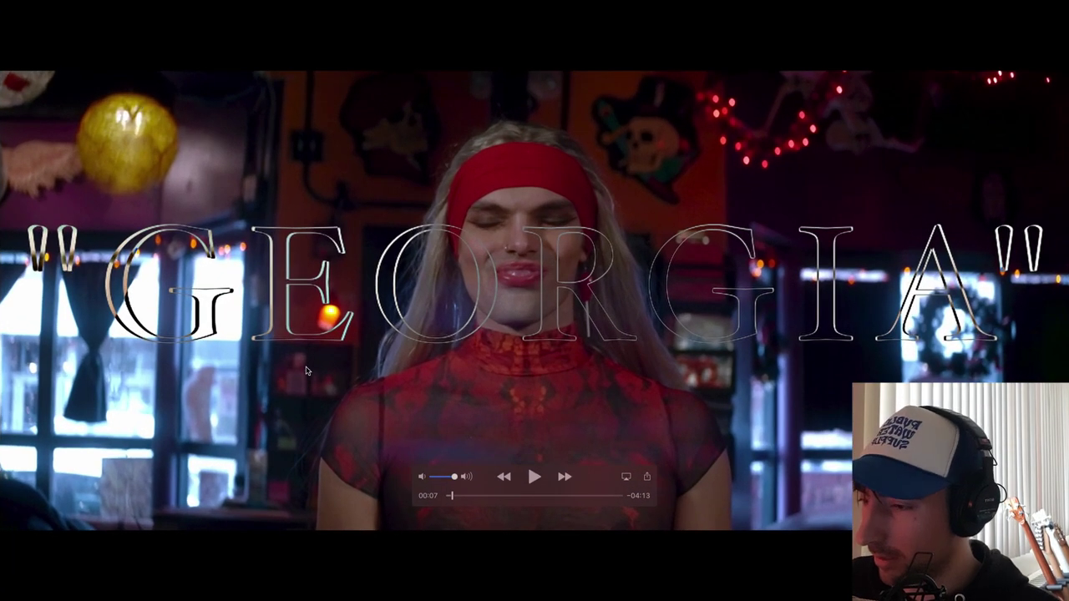
drag(451, 495, 399, 494)
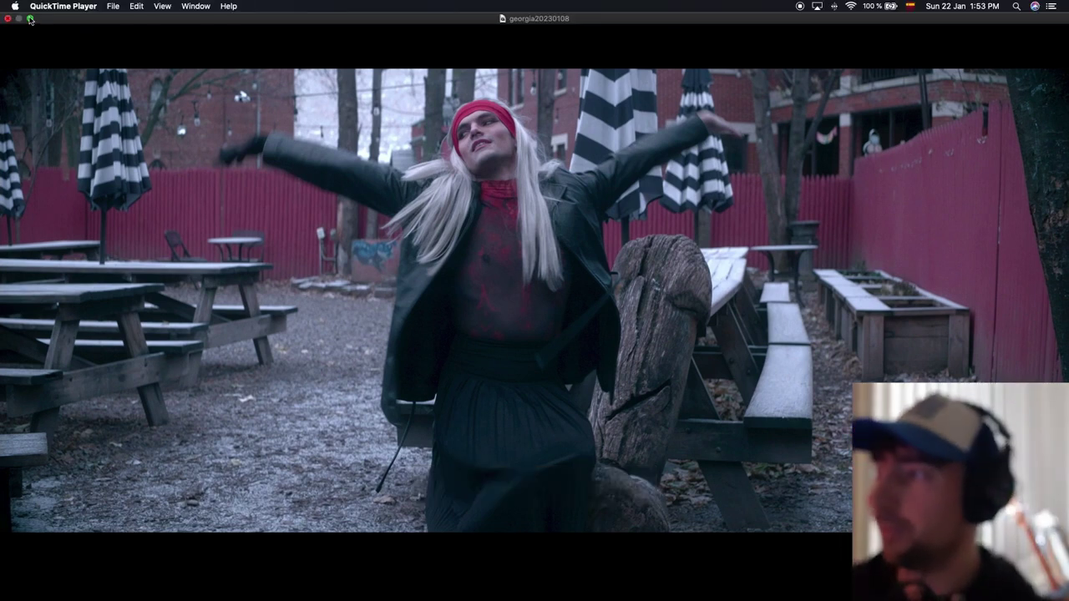
- Exit full screen, scrub to the 00:57 bar scene, play it, and move the window up-left
click(30, 3)
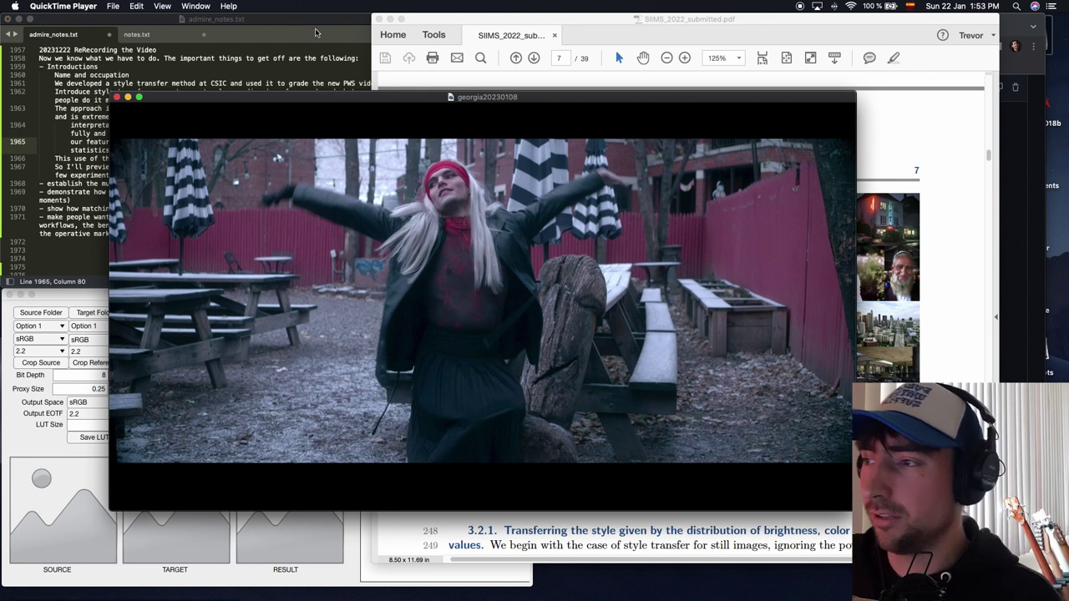
drag(360, 98, 353, 92)
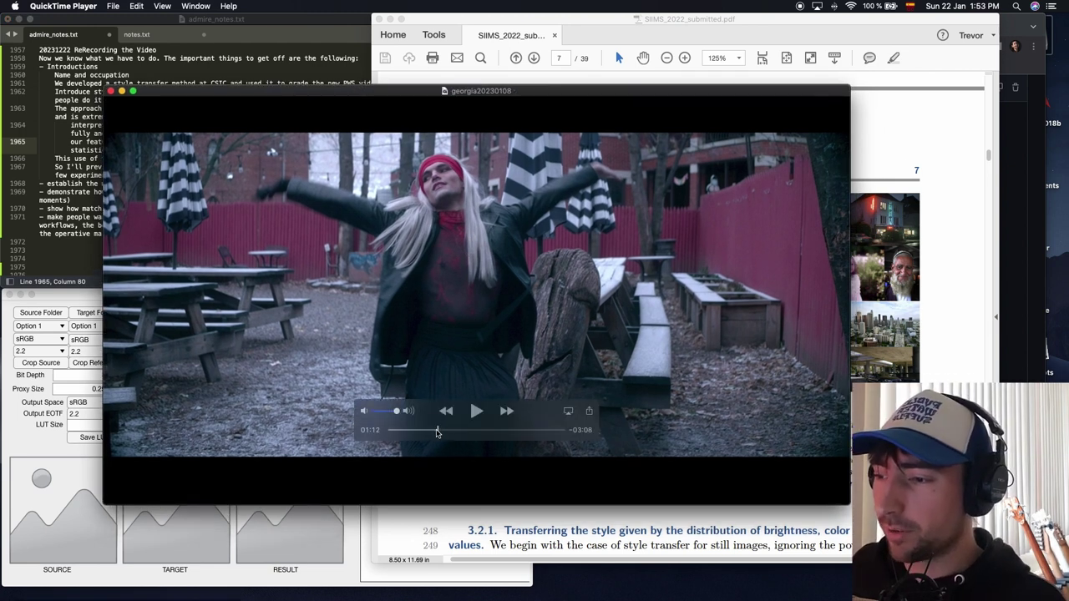
drag(436, 432, 397, 430)
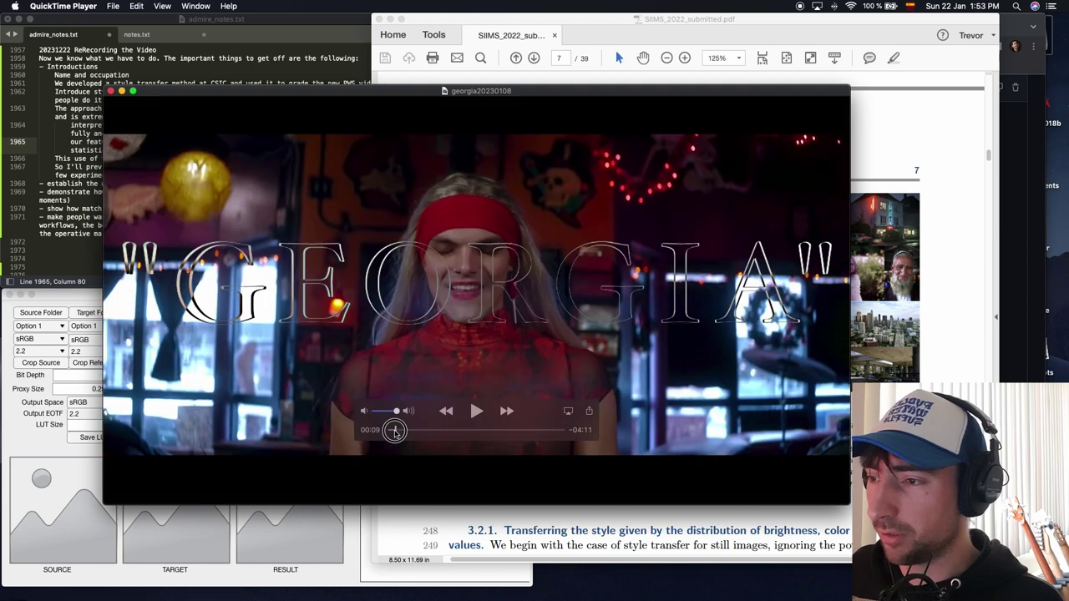
drag(396, 431, 429, 434)
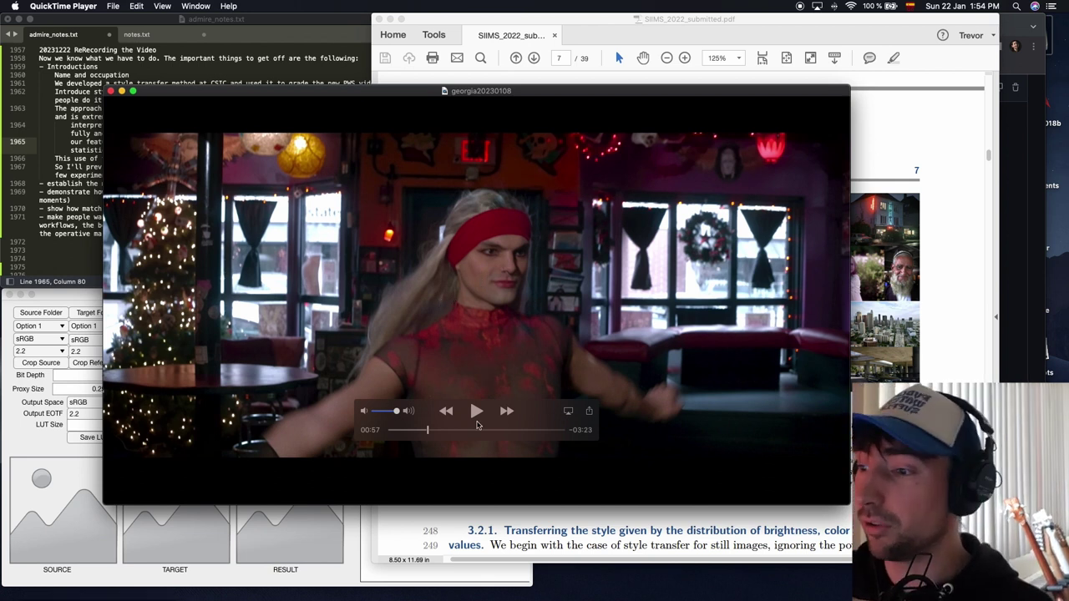
key(space)
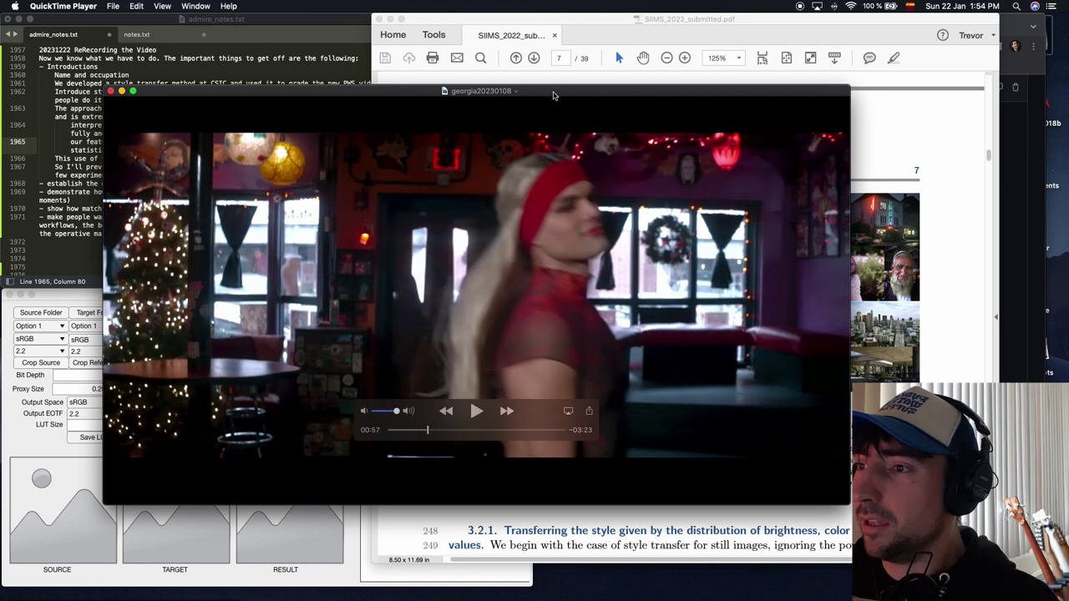
drag(550, 105, 475, 58)
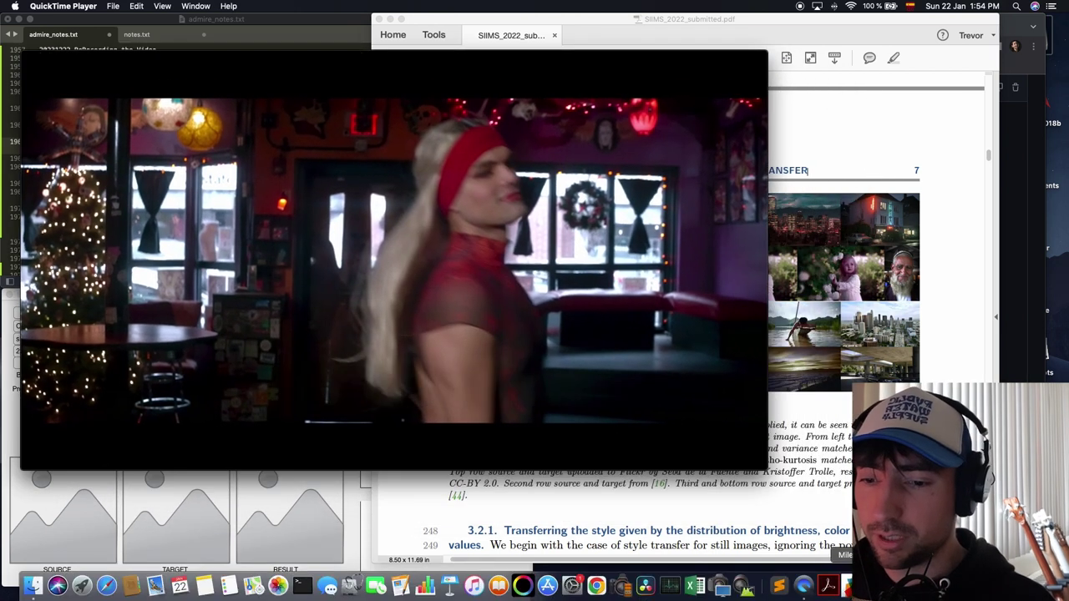
- Restore and rewind the ungraded NoColor ProRes video, then rewind georgia20230108 toward 00:30 in front
click(845, 589)
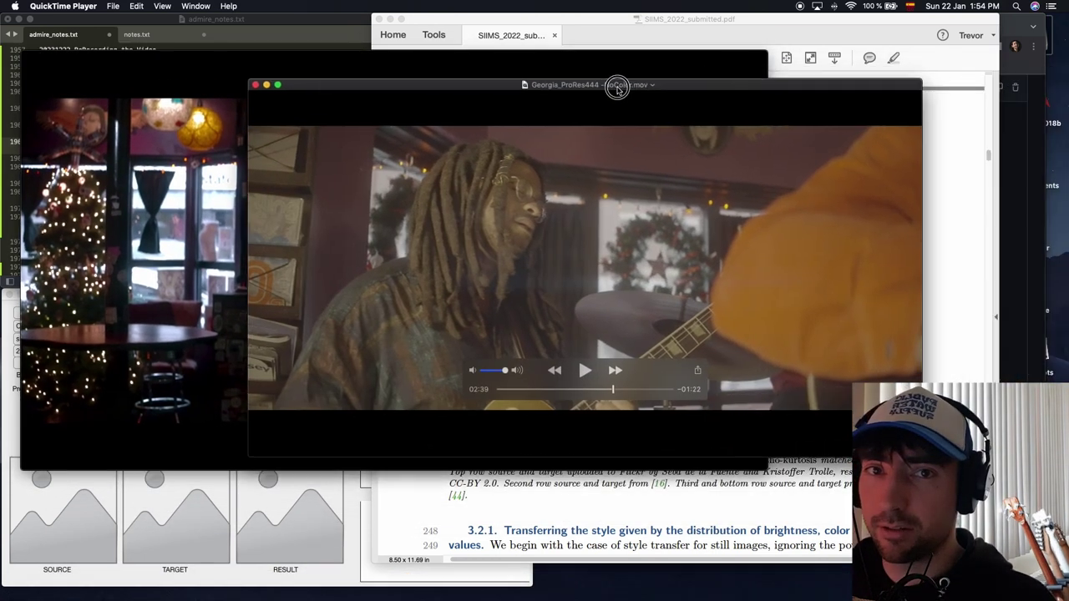
drag(617, 88, 565, 106)
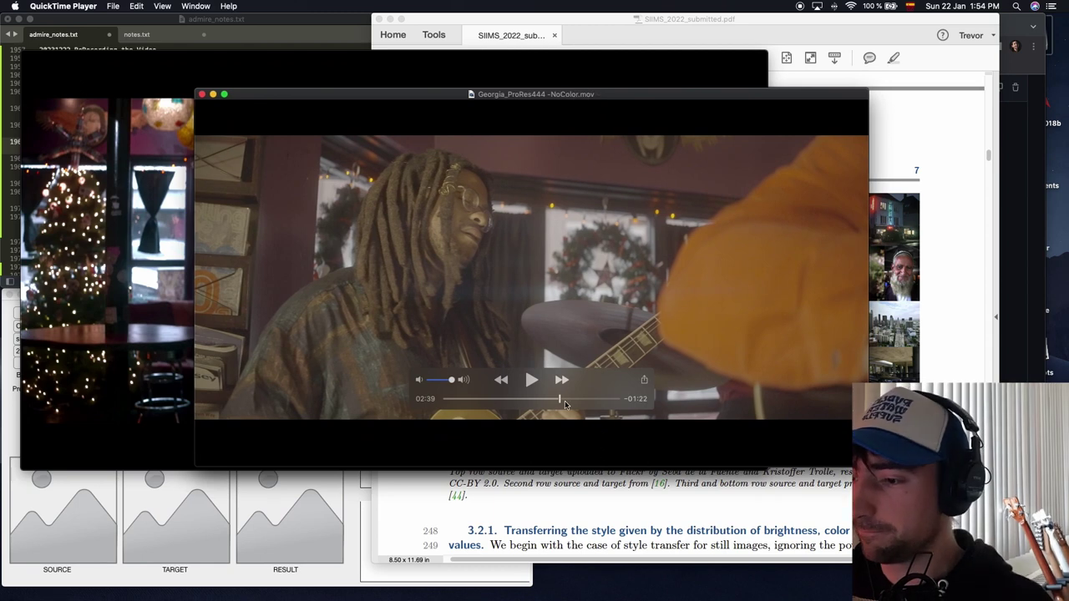
drag(544, 399, 495, 409)
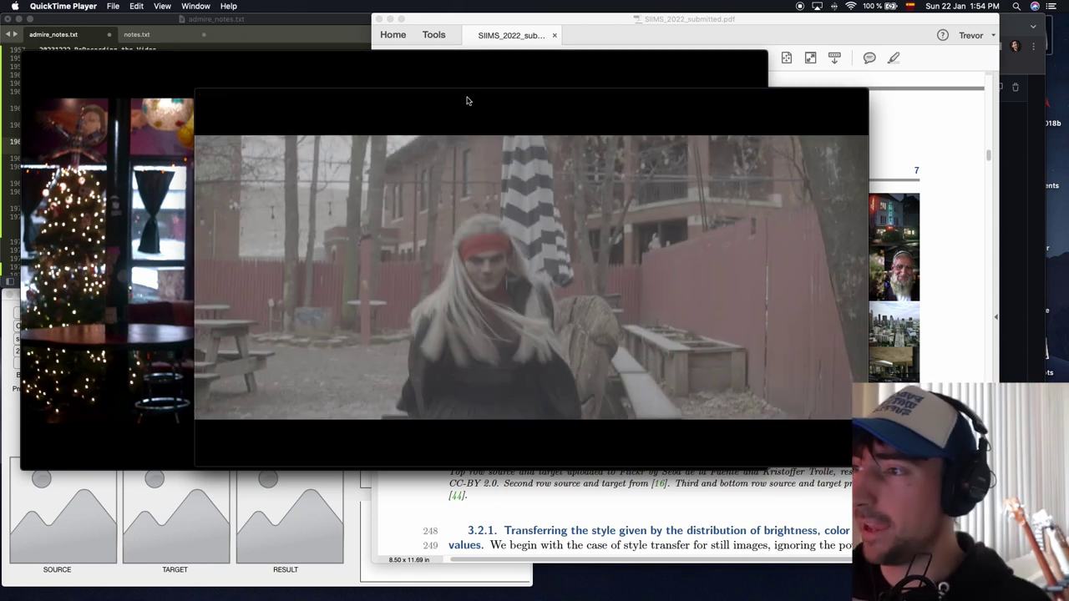
drag(465, 98, 492, 122)
click(475, 56)
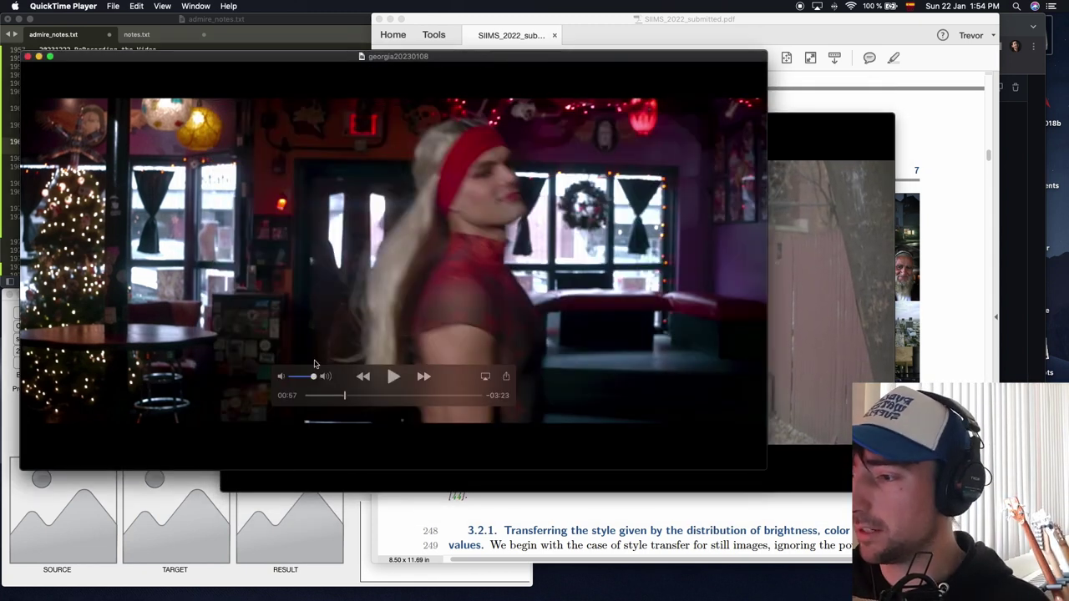
drag(345, 400, 305, 399)
- In DaVinci Resolve's color page, disable node 03 and move the playhead to 00:00:37:13
mouse_move(426, 595)
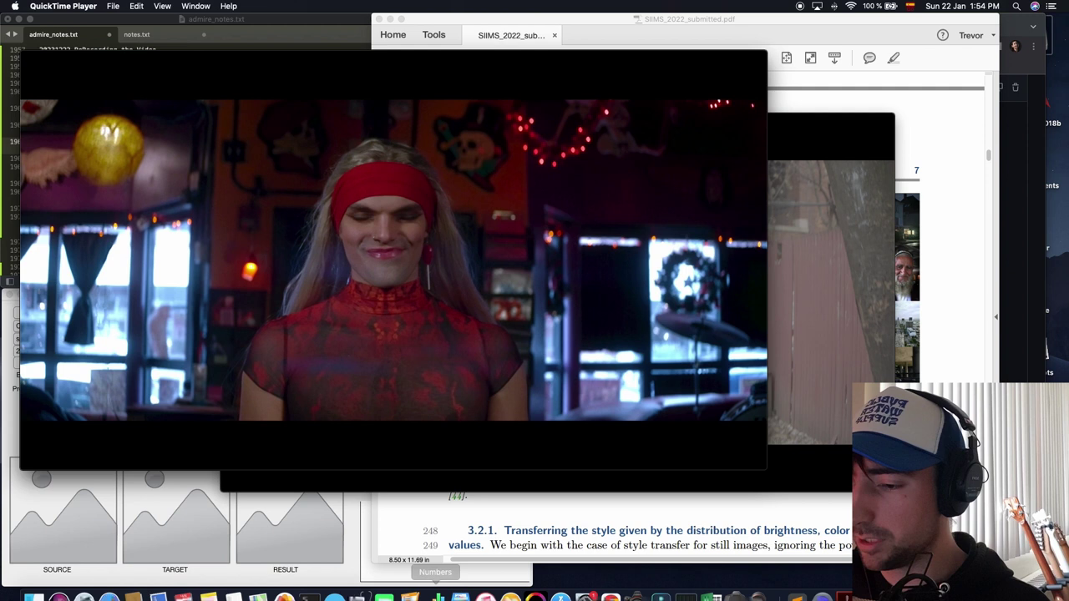
click(662, 587)
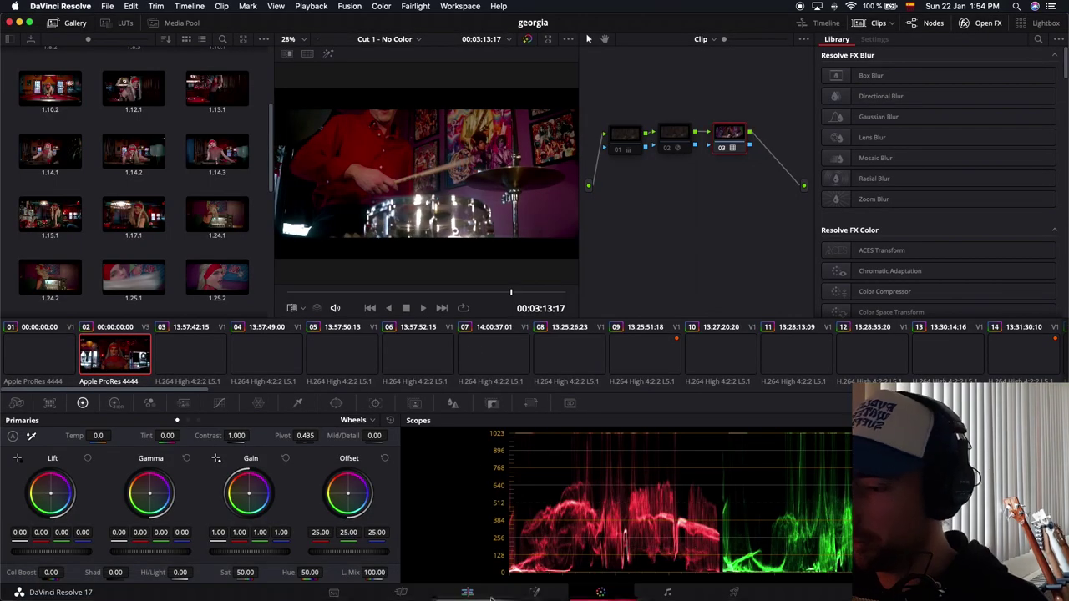
click(467, 592)
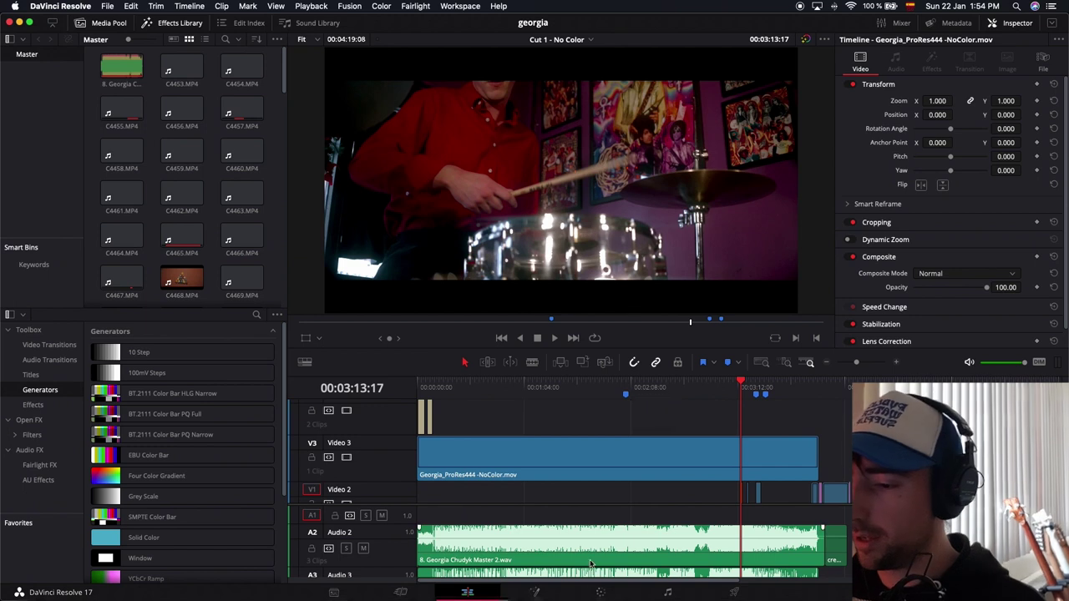
click(597, 592)
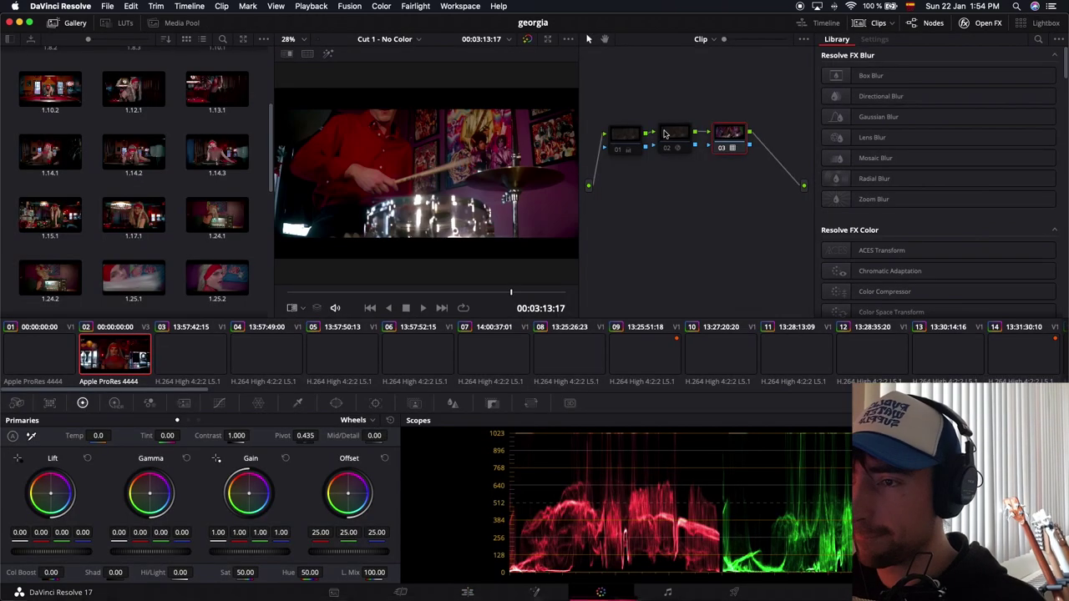
click(723, 149)
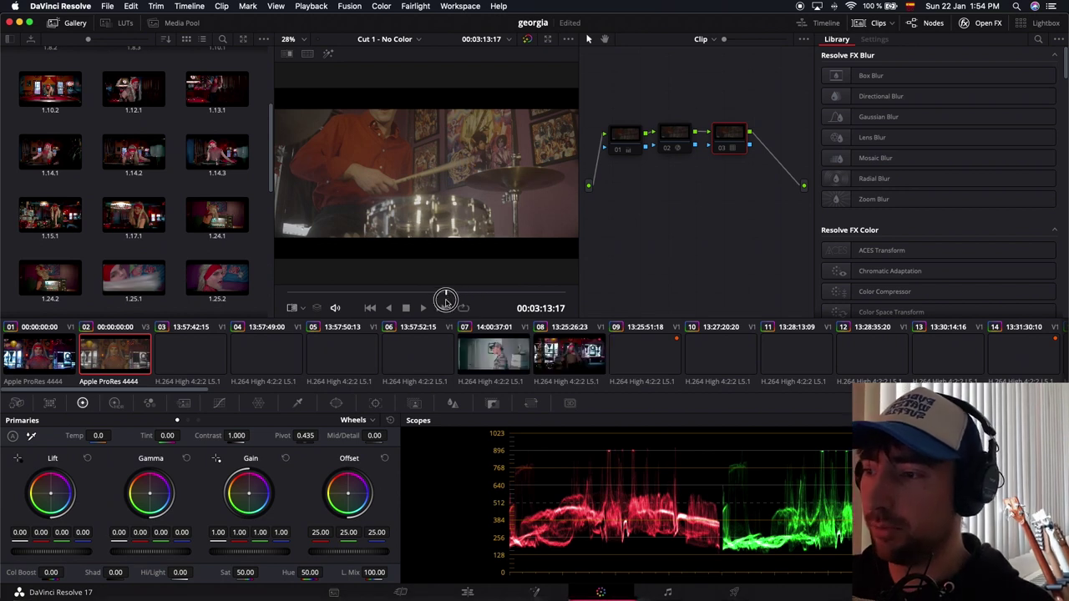
click(297, 291)
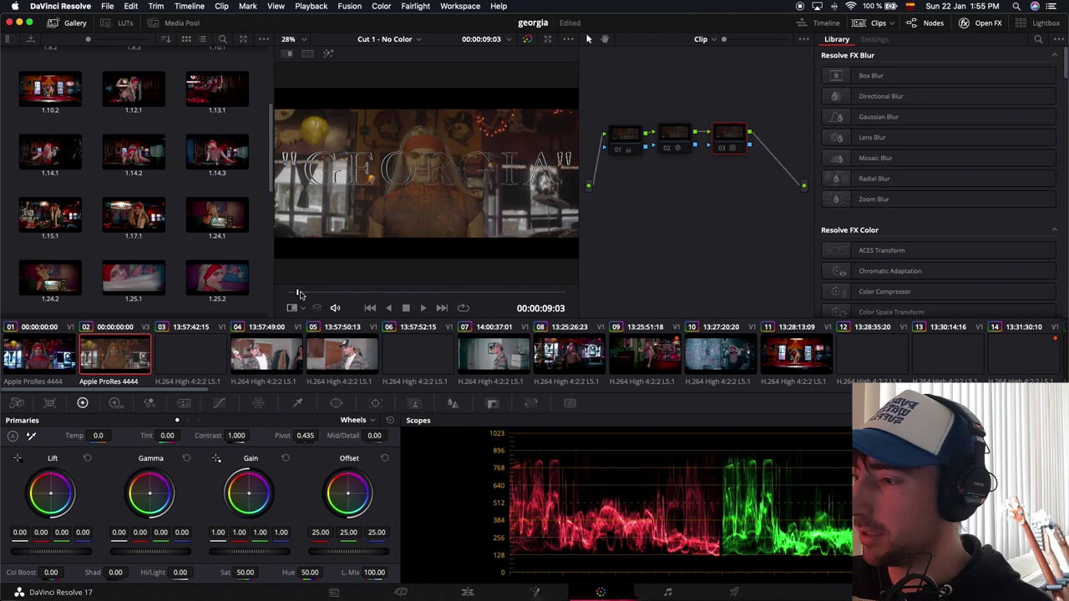
drag(317, 292, 331, 292)
- Select gallery still 1.68.1 and check its context options without choosing anything
scroll(175, 231, down, 1)
scroll(175, 232, down, 10)
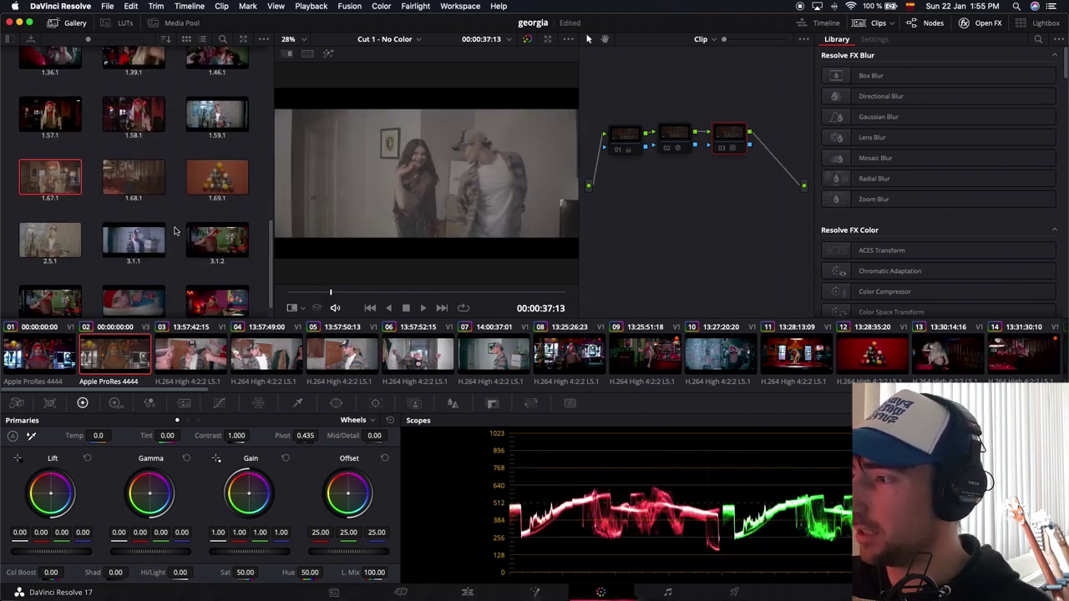
click(137, 150)
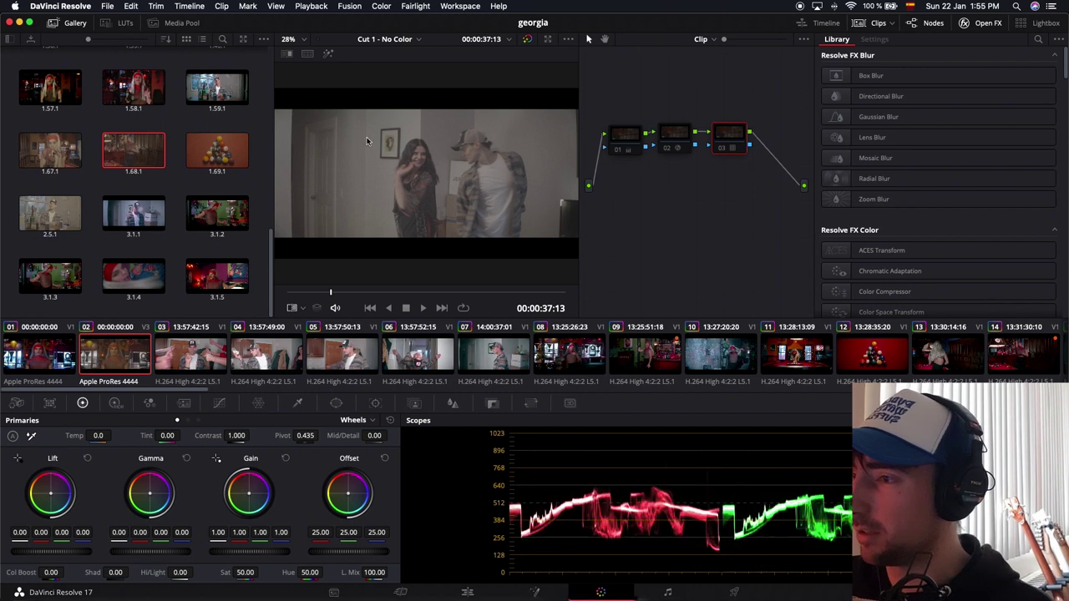
right_click(393, 165)
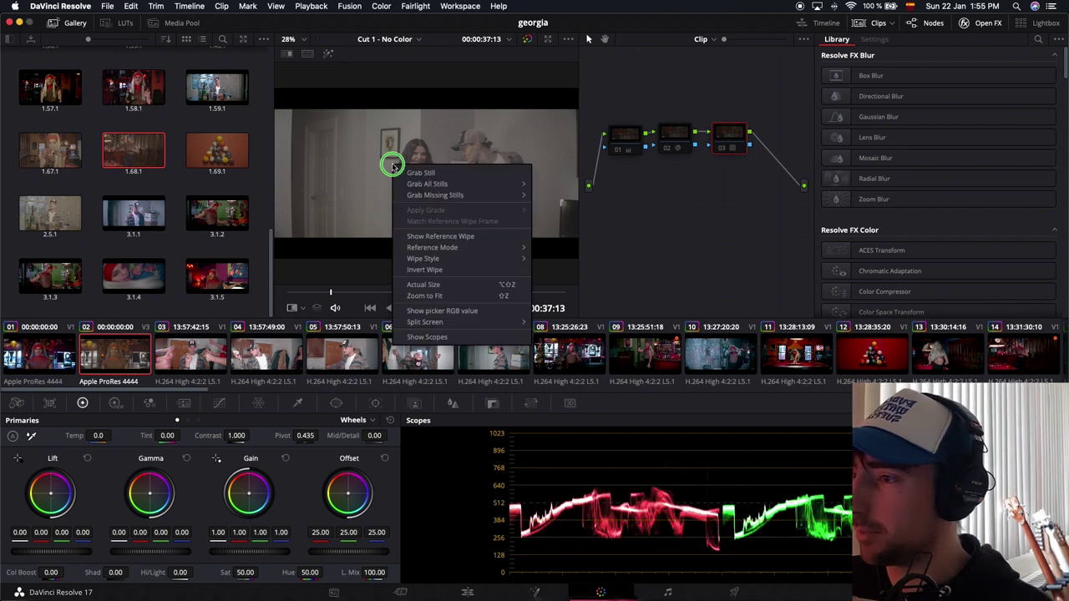
click(137, 151)
right_click(138, 151)
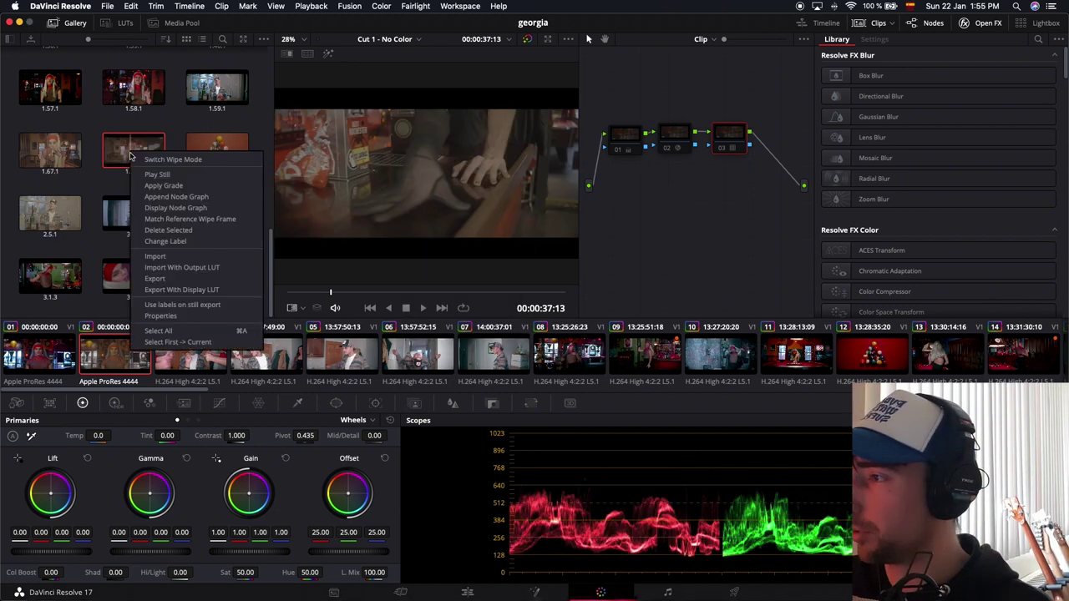
click(106, 191)
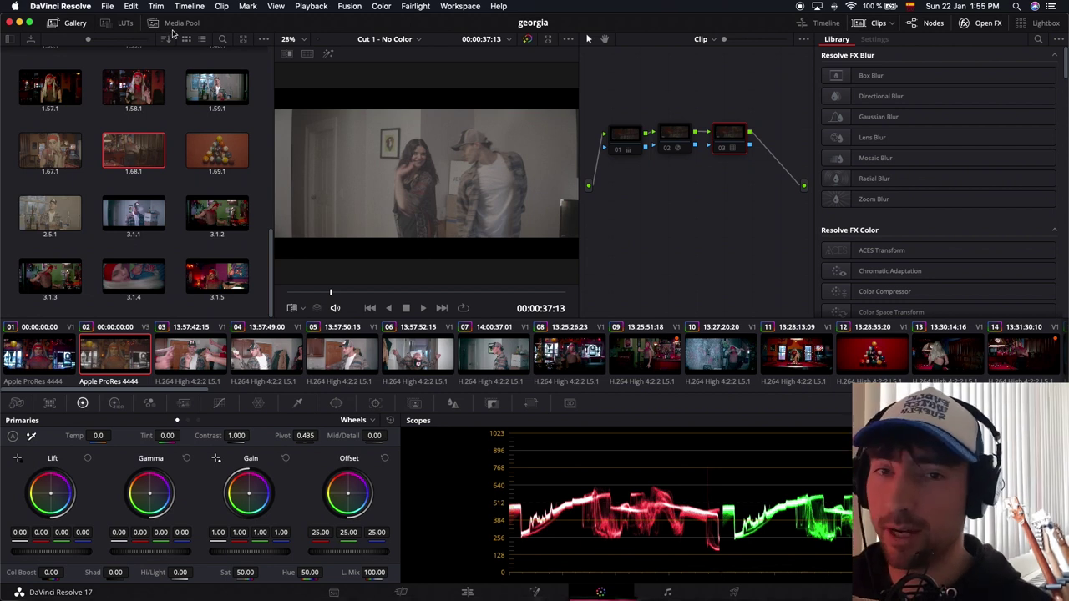
- Save the Resolve project and hide DaVinci Resolve
click(101, 5)
click(121, 79)
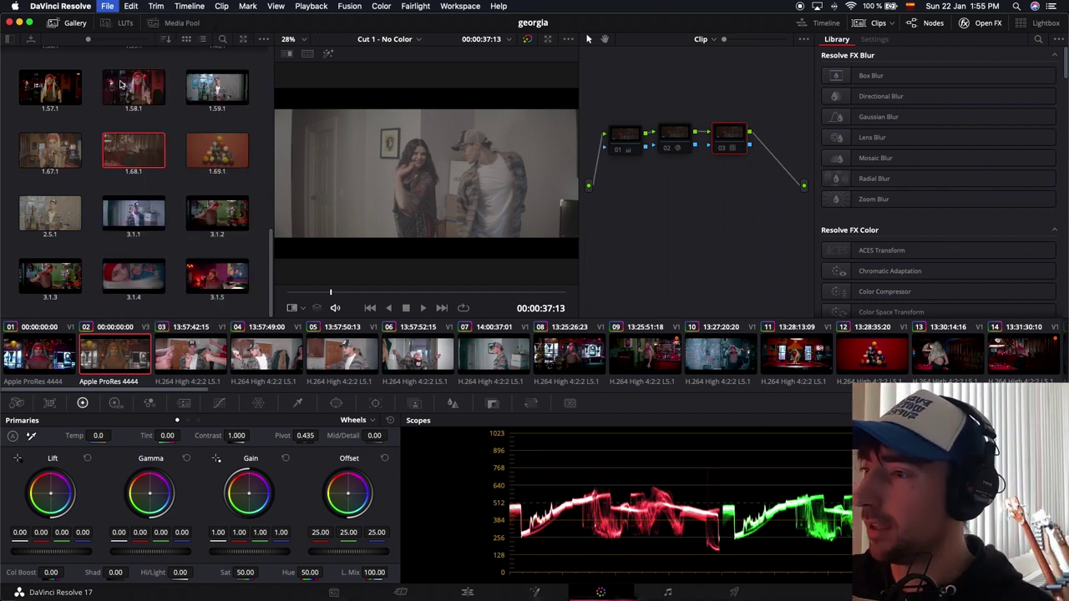
click(60, 6)
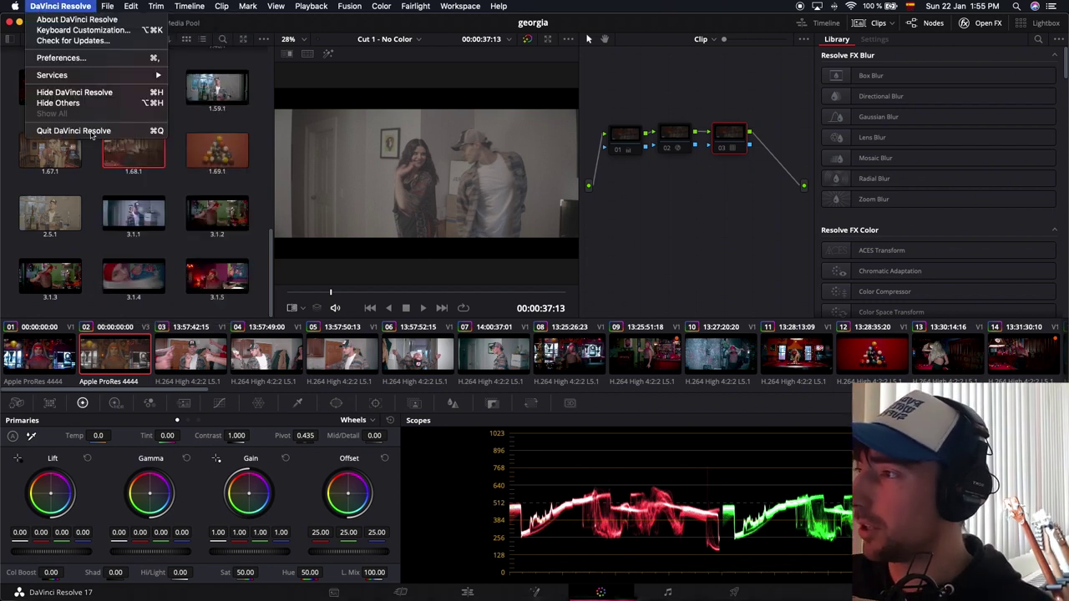
click(75, 93)
- Rearrange the QuickTime and MATLAB App windows, start choosing a source folder, and bring the PDF and notes forward
drag(167, 56, 397, 56)
drag(144, 294, 305, 88)
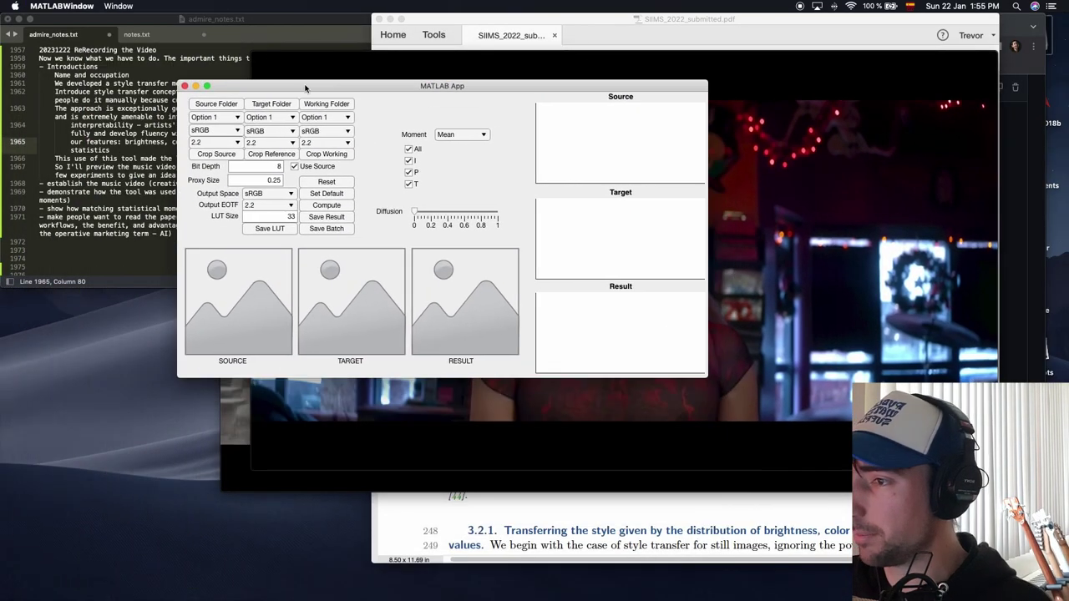
click(228, 106)
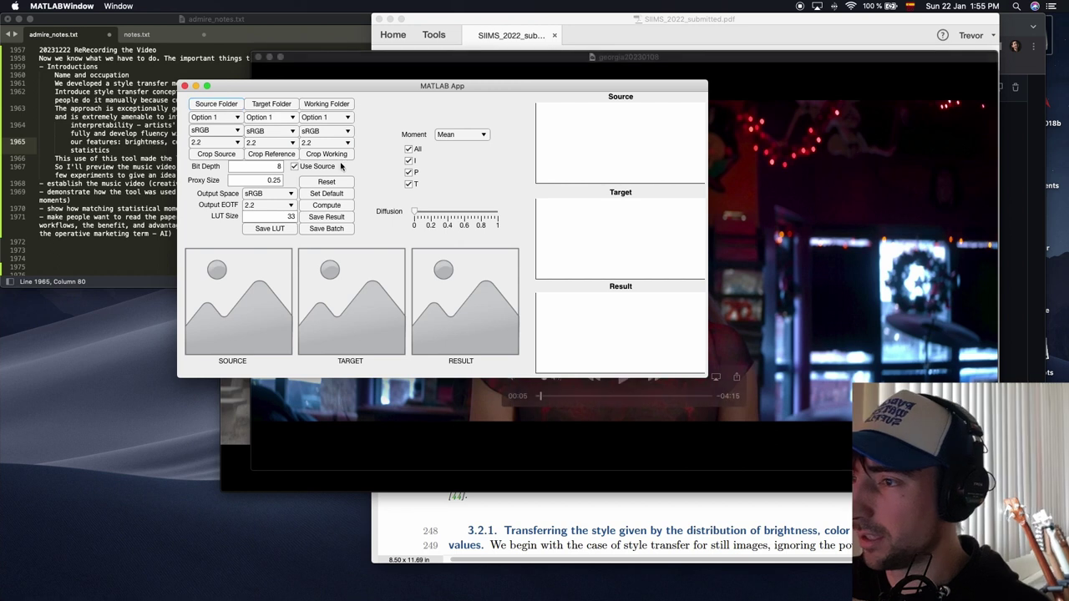
drag(572, 59, 539, 191)
click(469, 86)
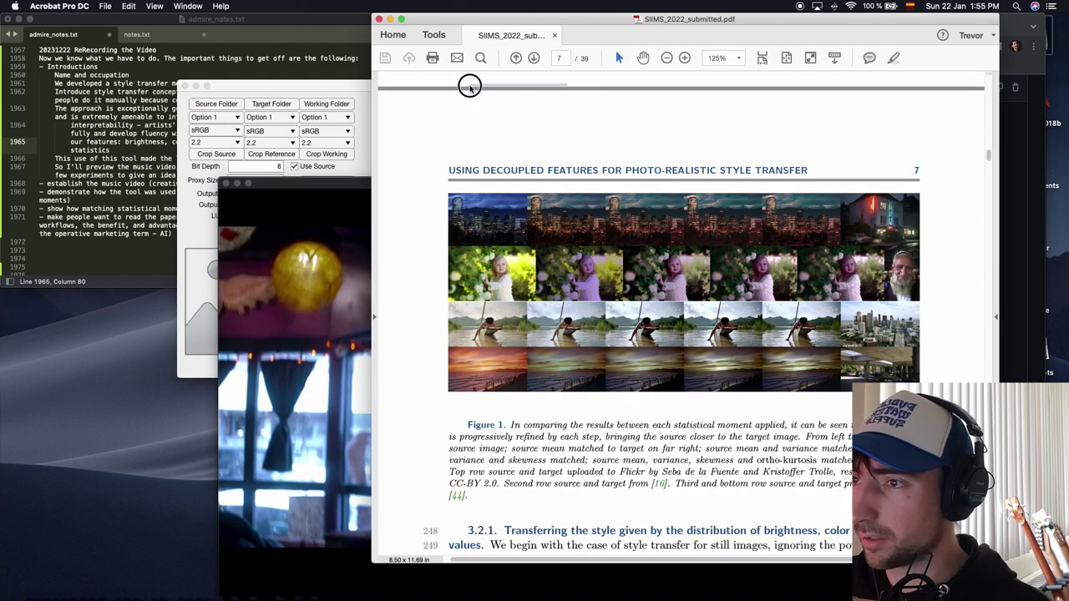
click(351, 77)
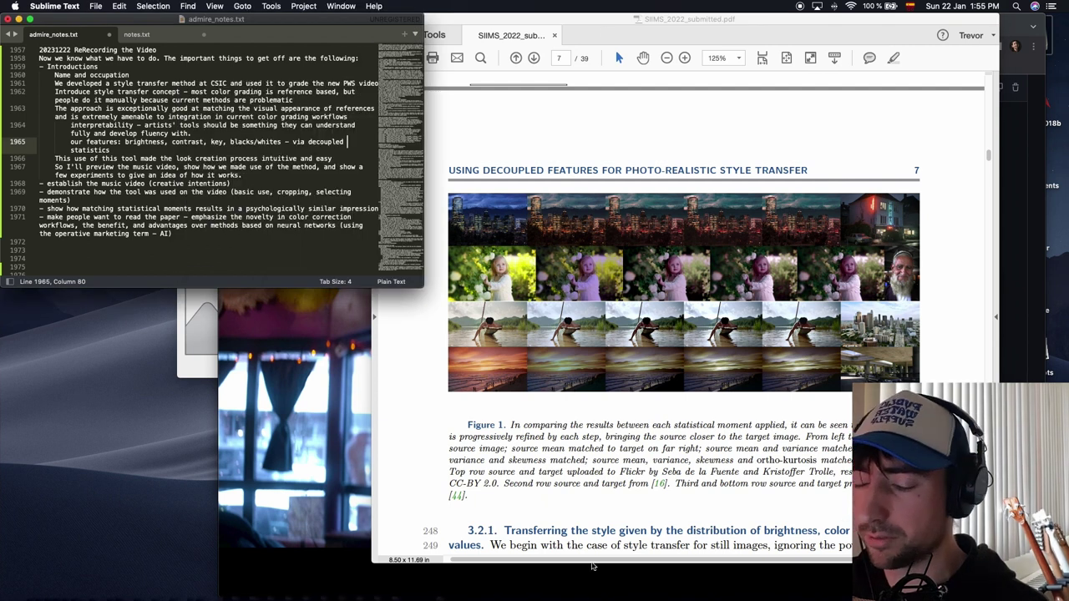
- Set the source folder to Desktop/trevor/production/PWS/georgia/stills
mouse_move(660, 595)
click(846, 584)
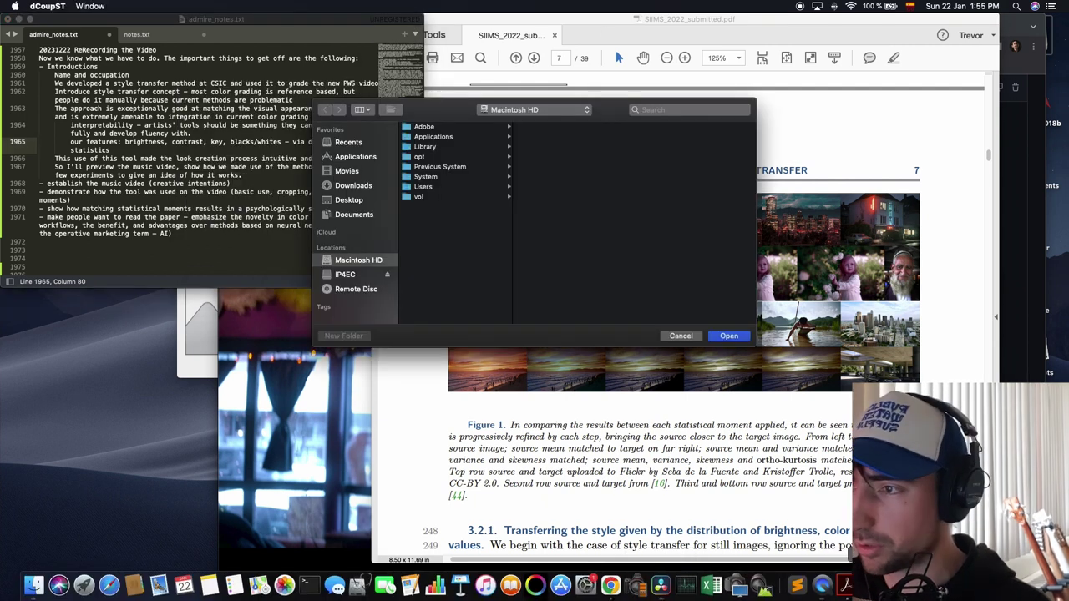
click(348, 201)
scroll(451, 250, down, 5)
click(453, 319)
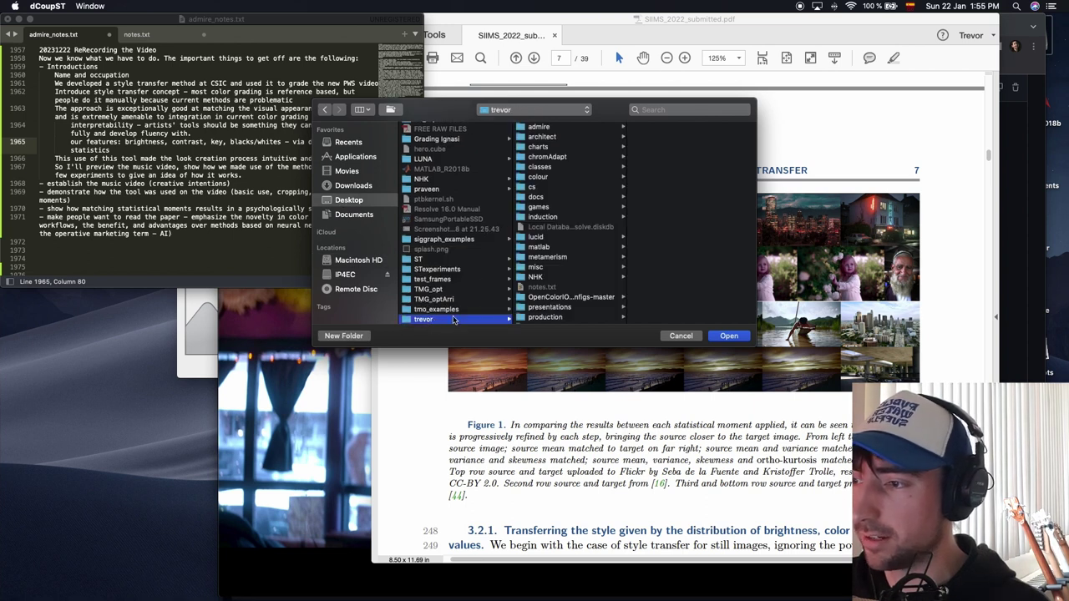
scroll(547, 194, down, 5)
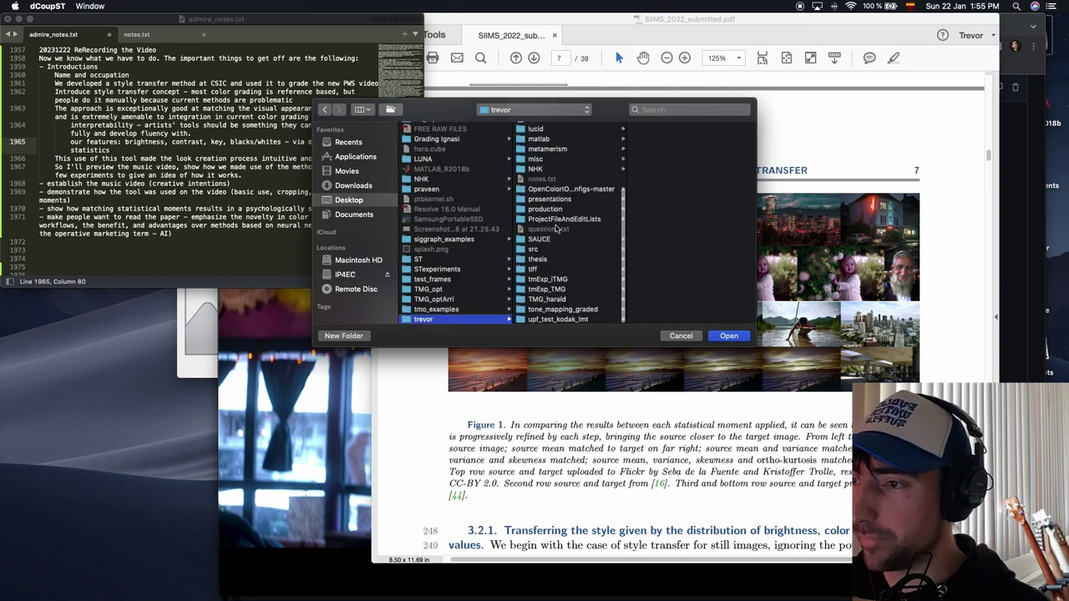
click(550, 209)
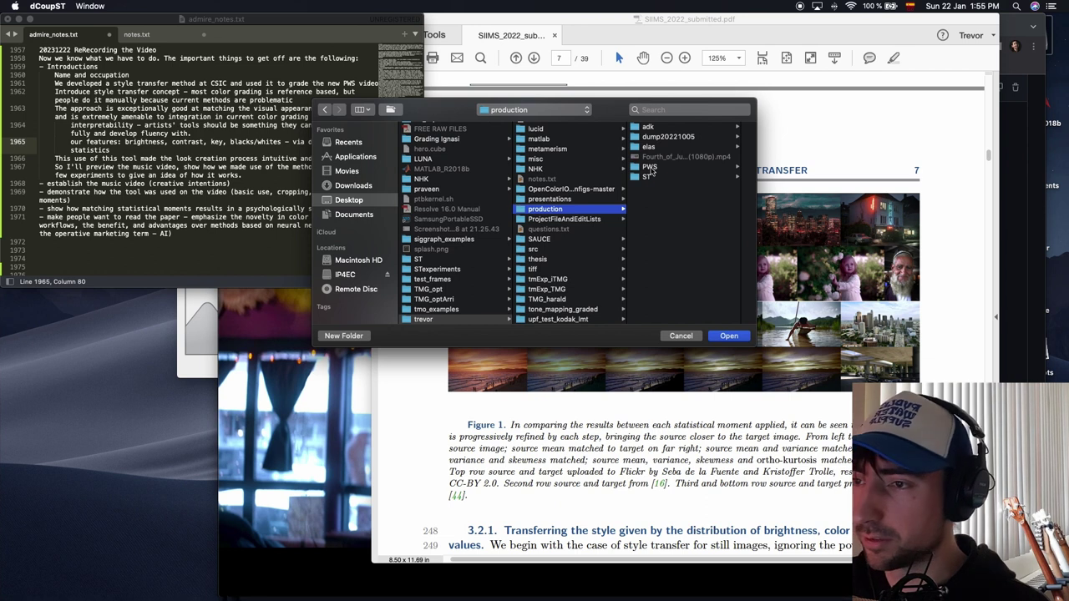
click(649, 167)
click(673, 137)
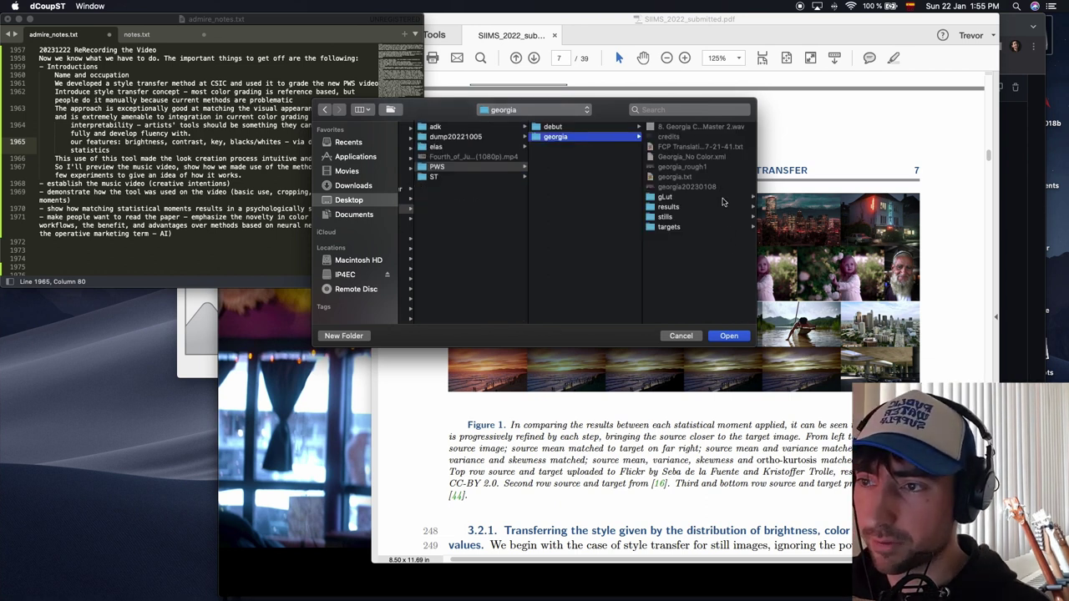
click(672, 216)
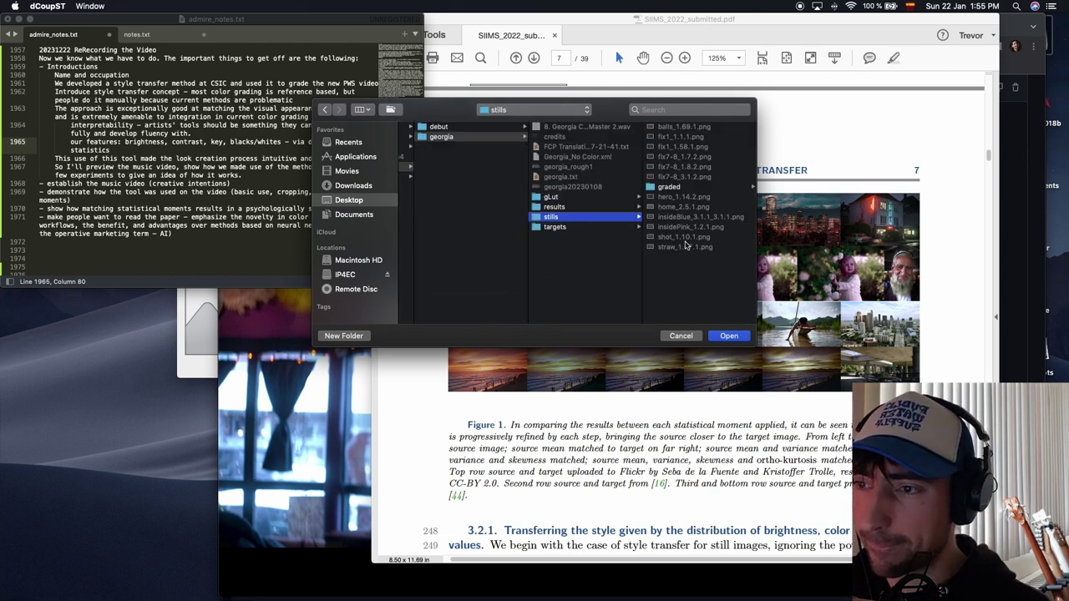
click(729, 335)
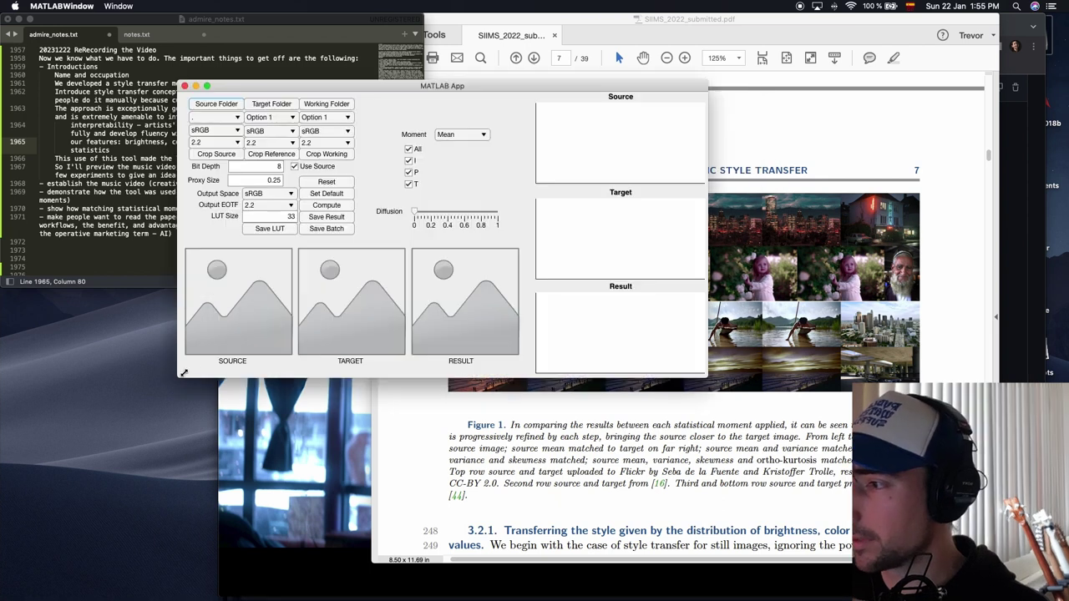
- Set the target folder to Desktop/trevor/production/PWS/georgia/targets and list the source images
click(269, 106)
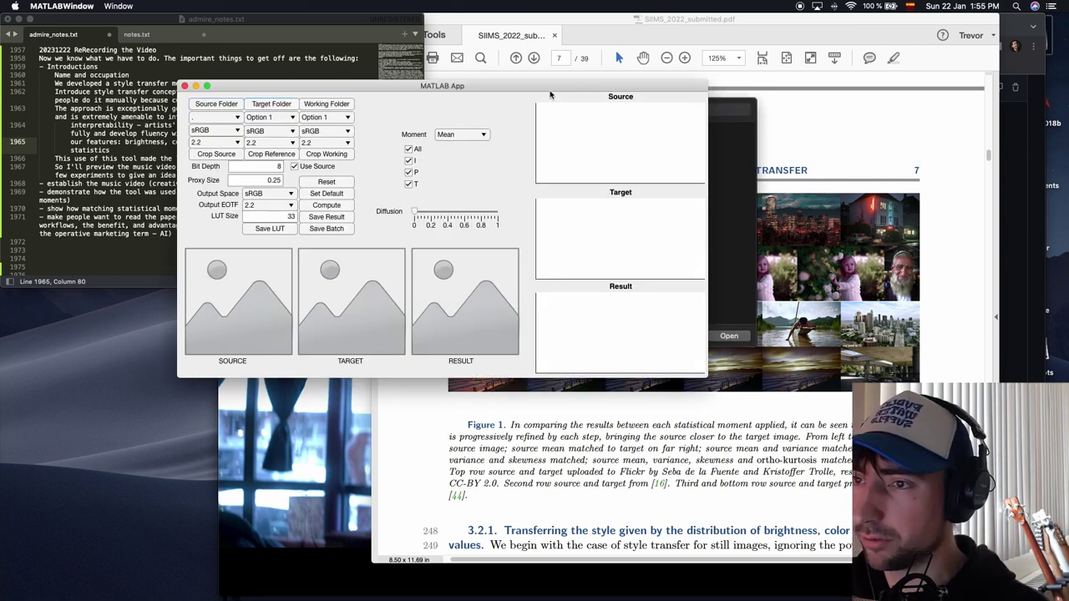
click(751, 215)
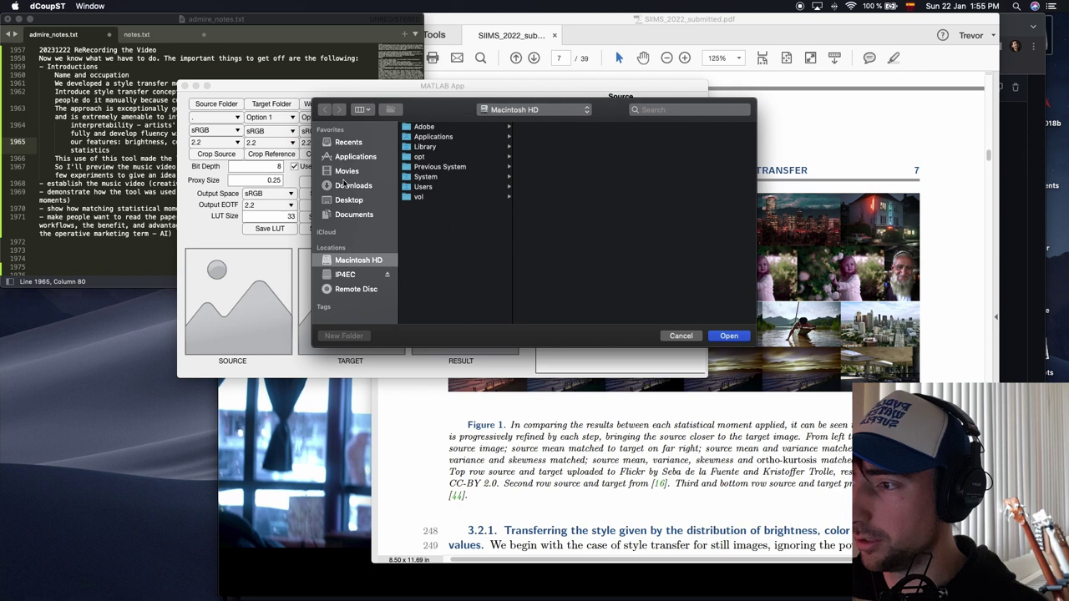
click(345, 203)
scroll(451, 251, down, 5)
click(449, 319)
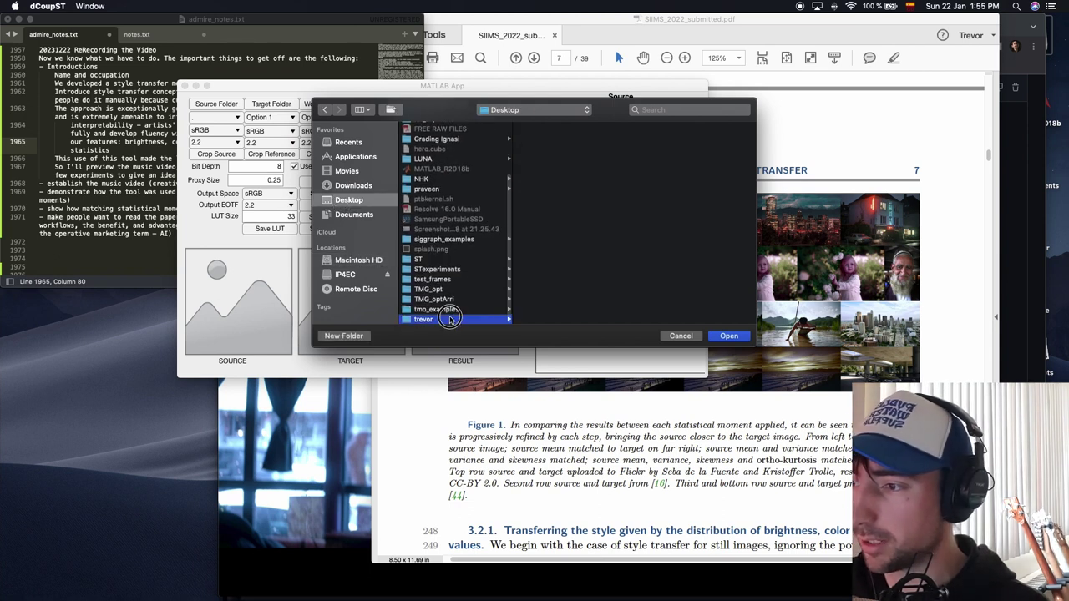
scroll(549, 259, down, 5)
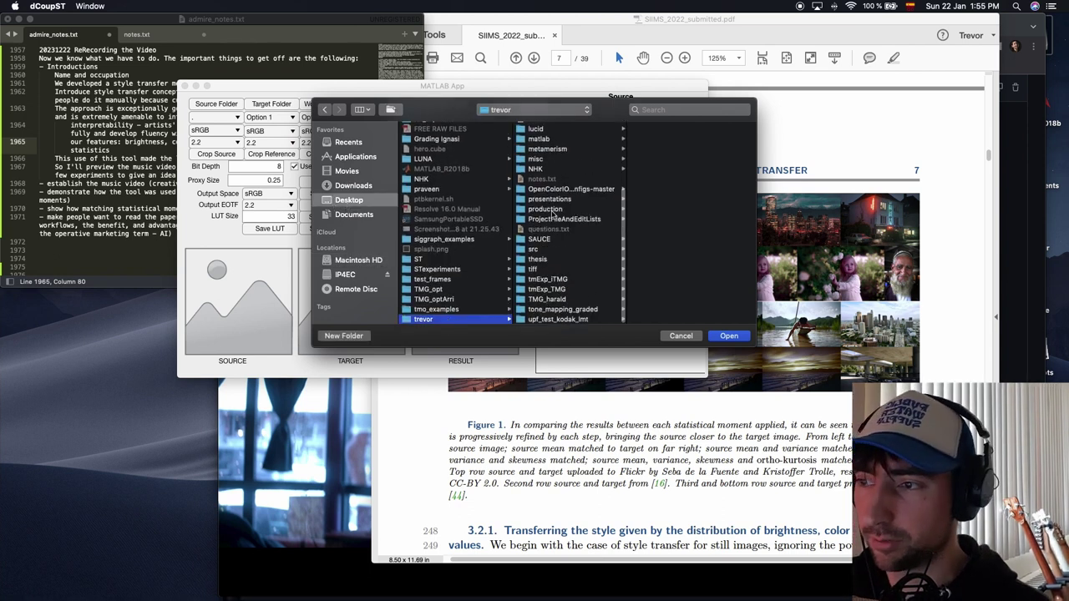
click(547, 209)
click(671, 167)
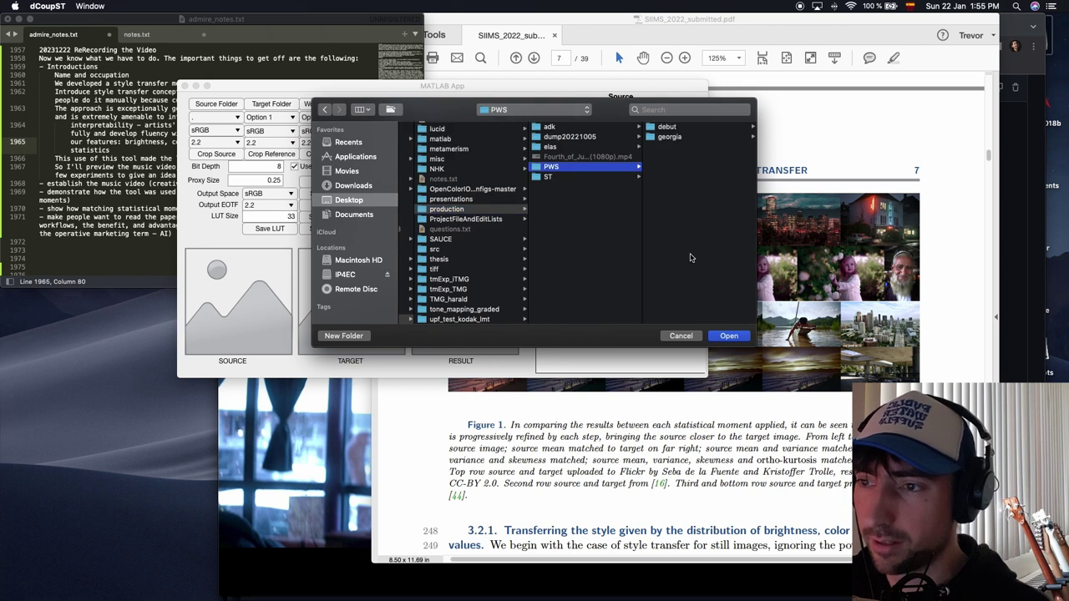
click(681, 139)
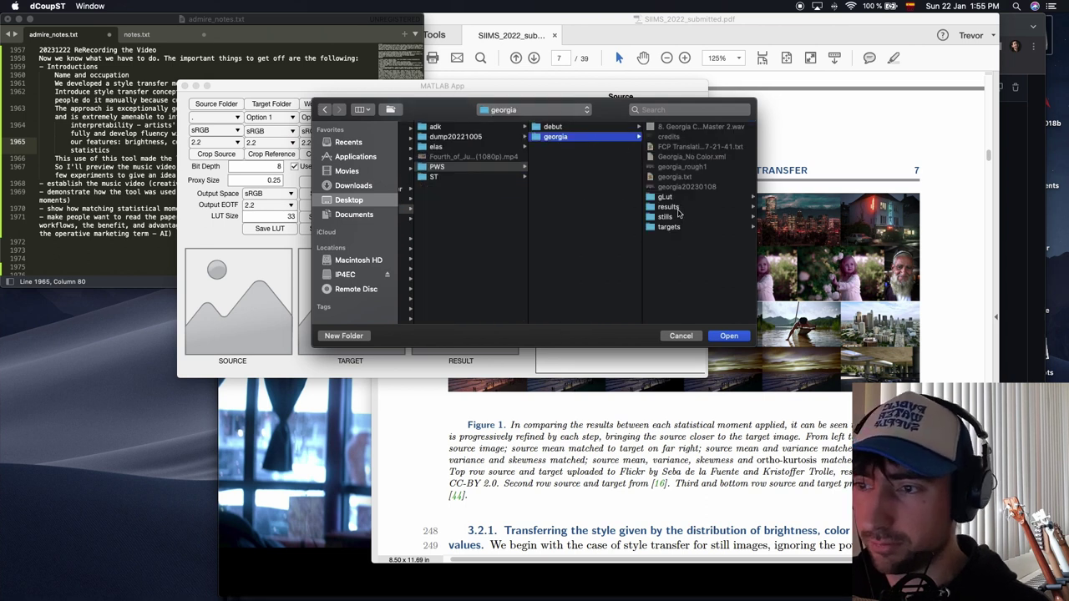
click(673, 226)
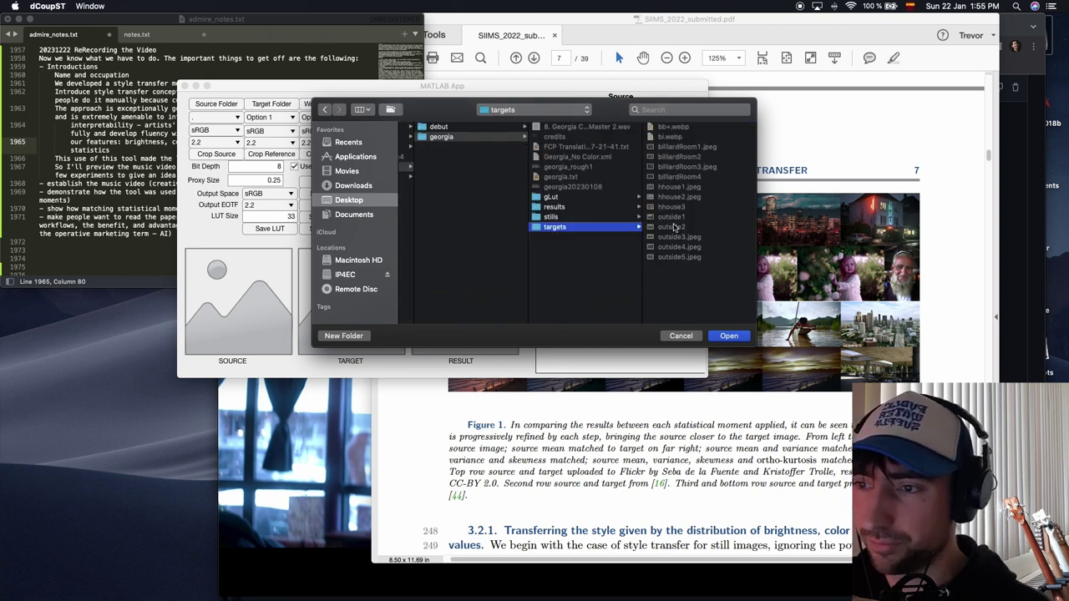
click(729, 336)
click(223, 119)
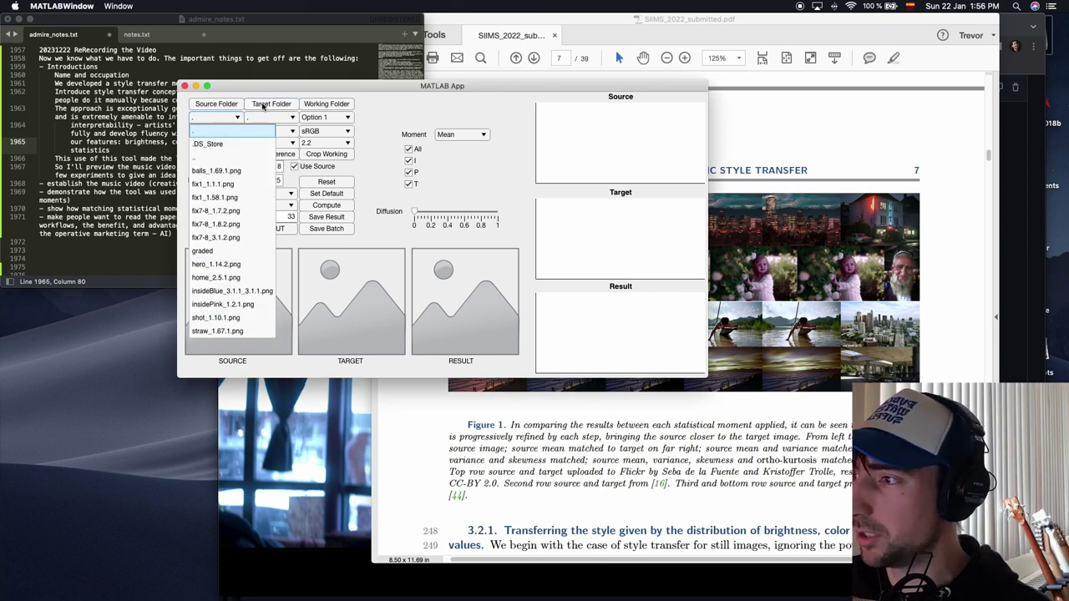
- Try balls_1.69.1.png, hero_1.14.2.png and shot_1.10.1.png as the source image
click(272, 118)
click(222, 115)
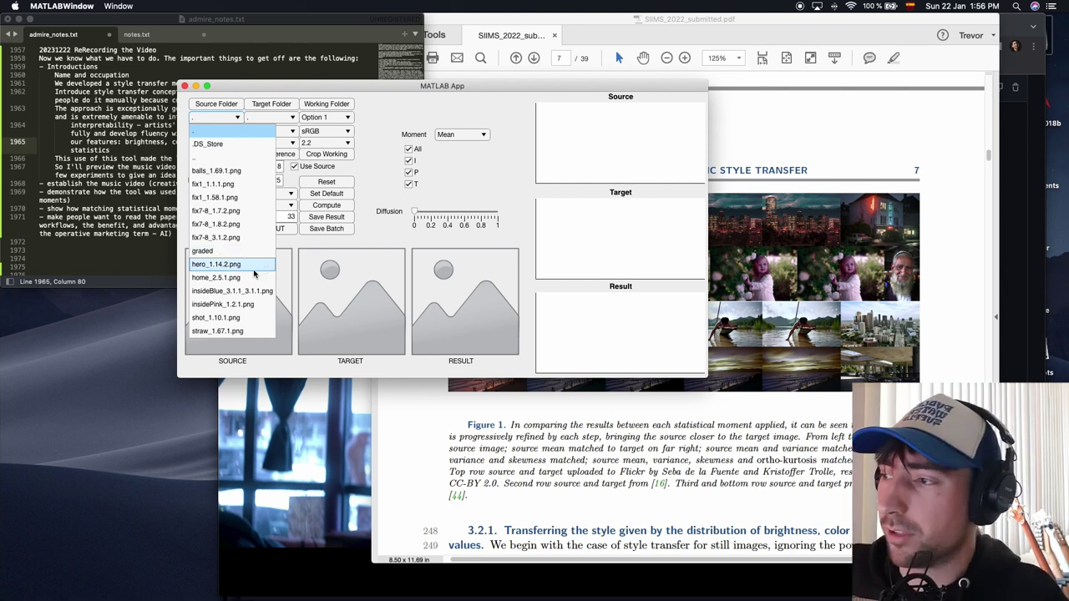
click(217, 170)
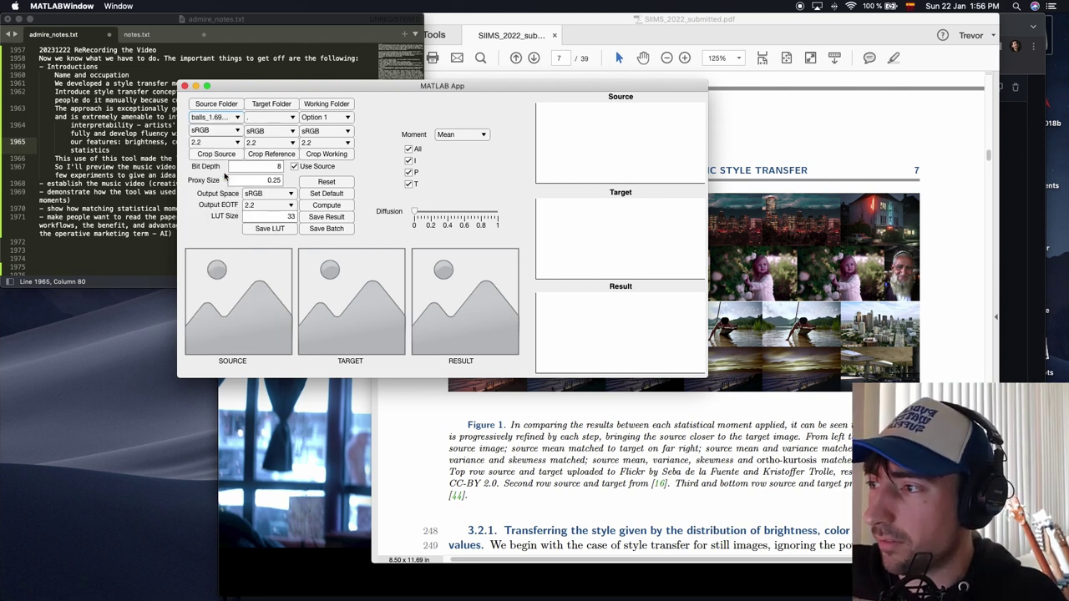
click(221, 119)
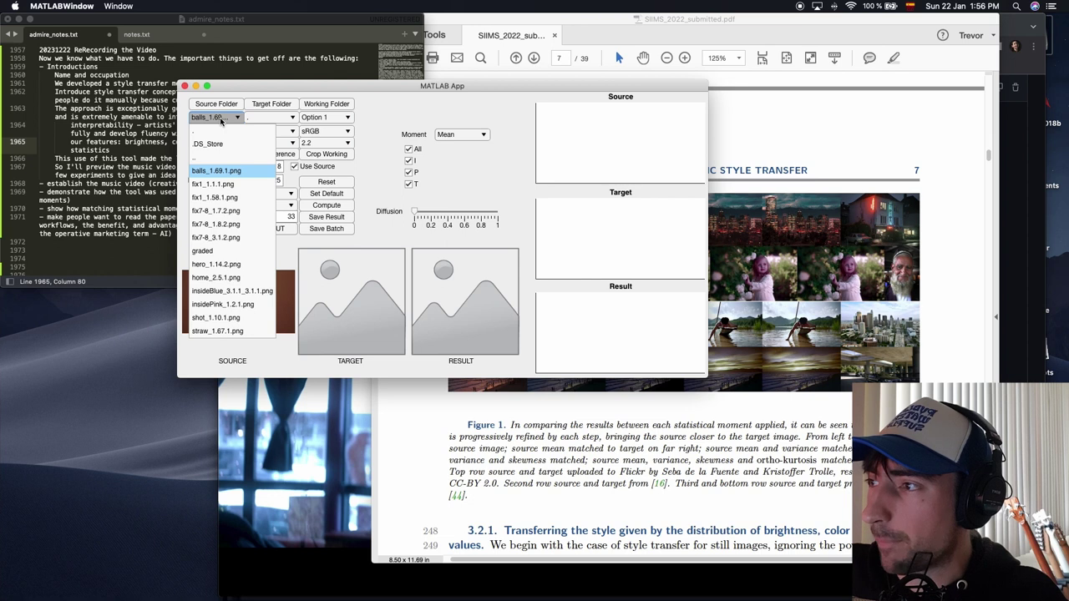
click(219, 263)
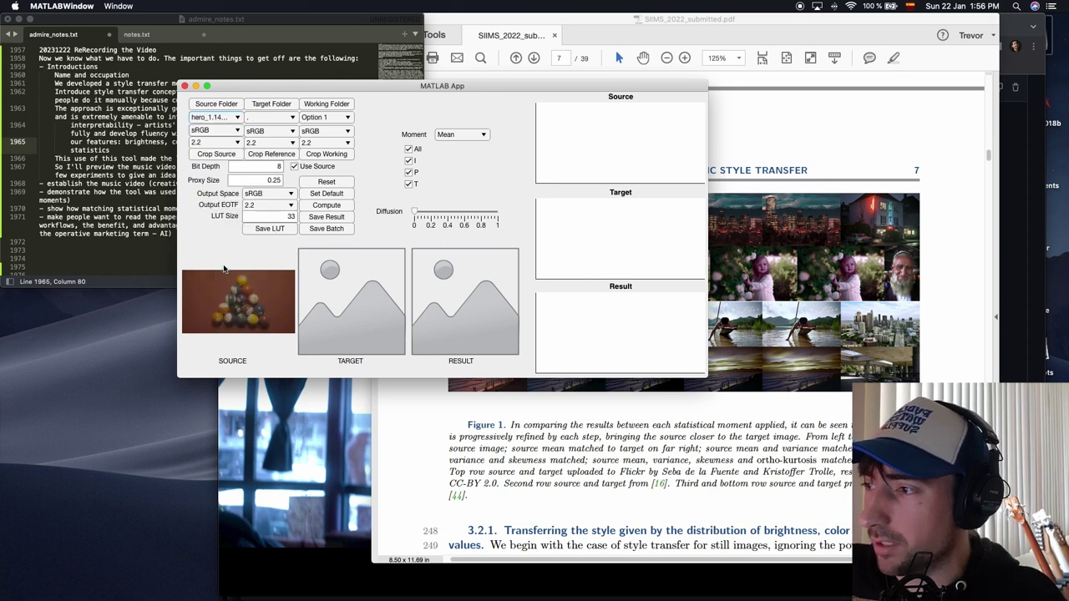
click(209, 116)
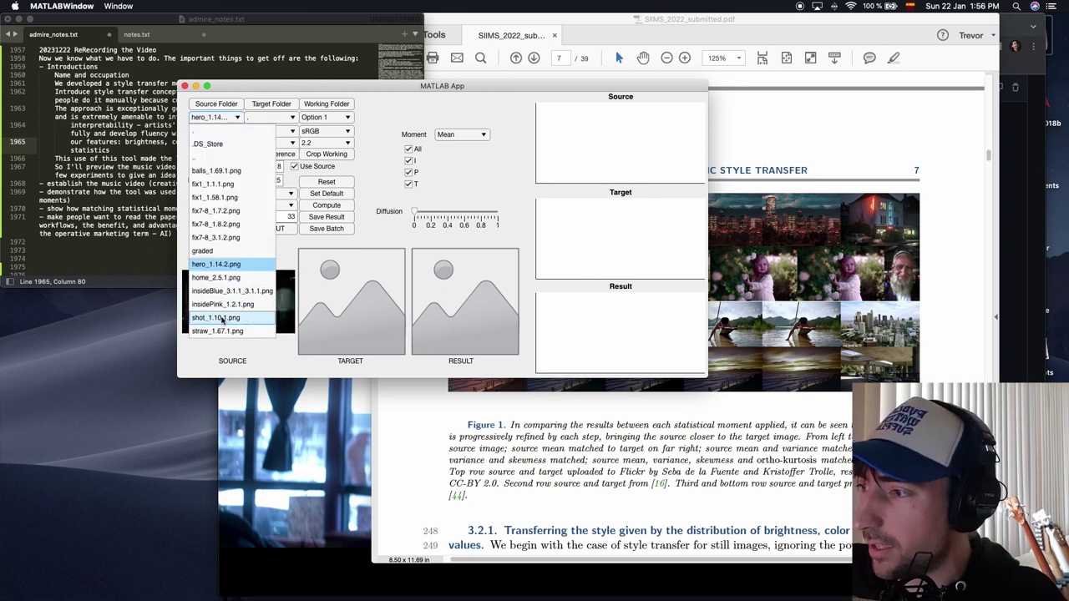
click(221, 324)
- Try target references billiardRoom1, the second billiard room image, billiardRoom3, hhouse3, hhouse2 and outside2
click(280, 119)
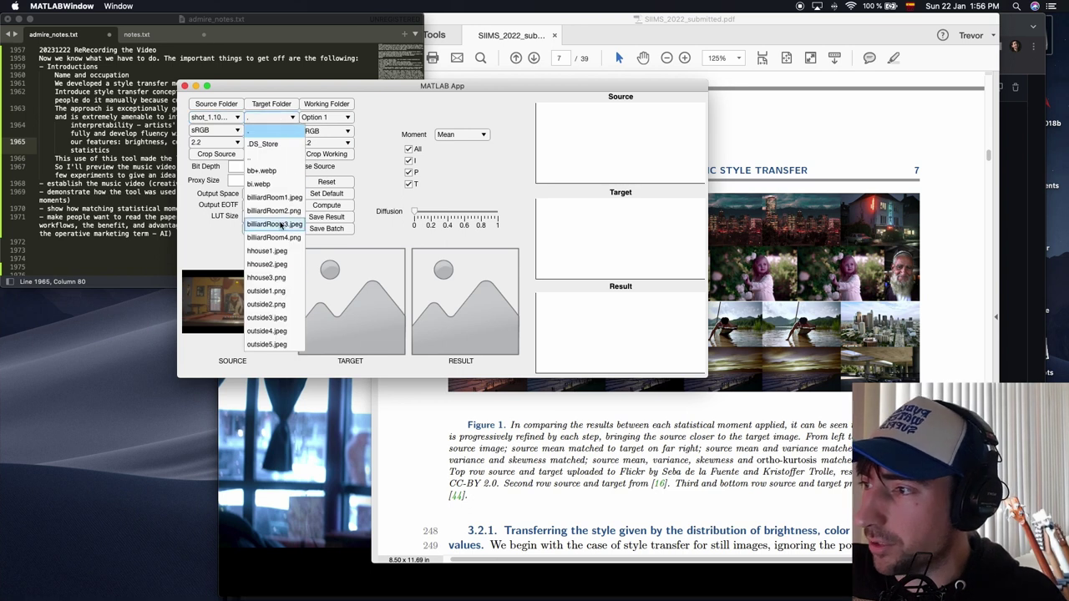
click(274, 198)
click(276, 117)
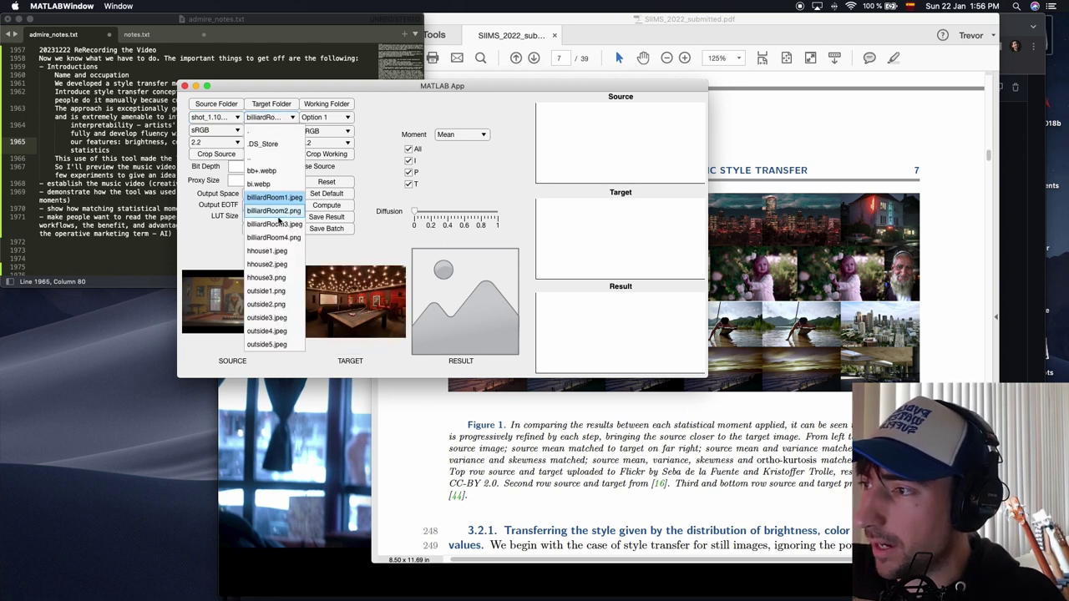
click(274, 210)
click(281, 122)
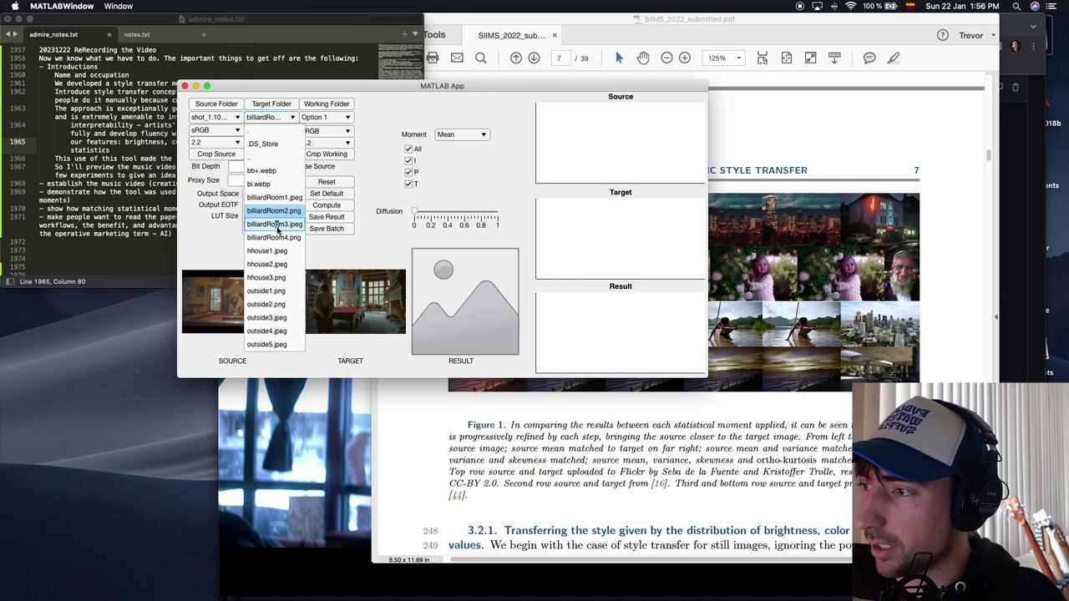
click(274, 224)
click(280, 119)
click(284, 278)
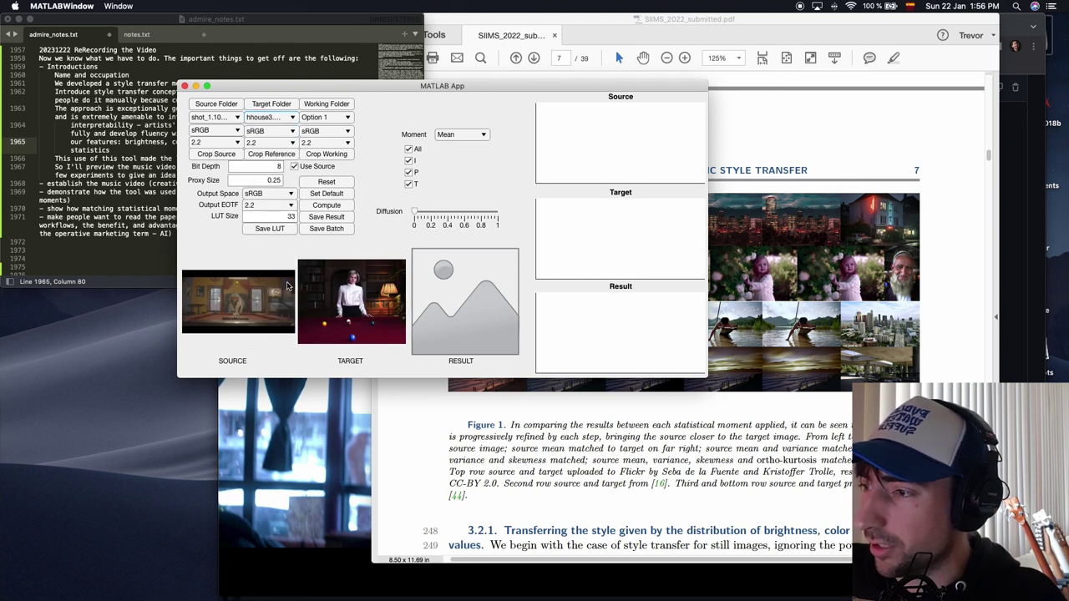
click(274, 122)
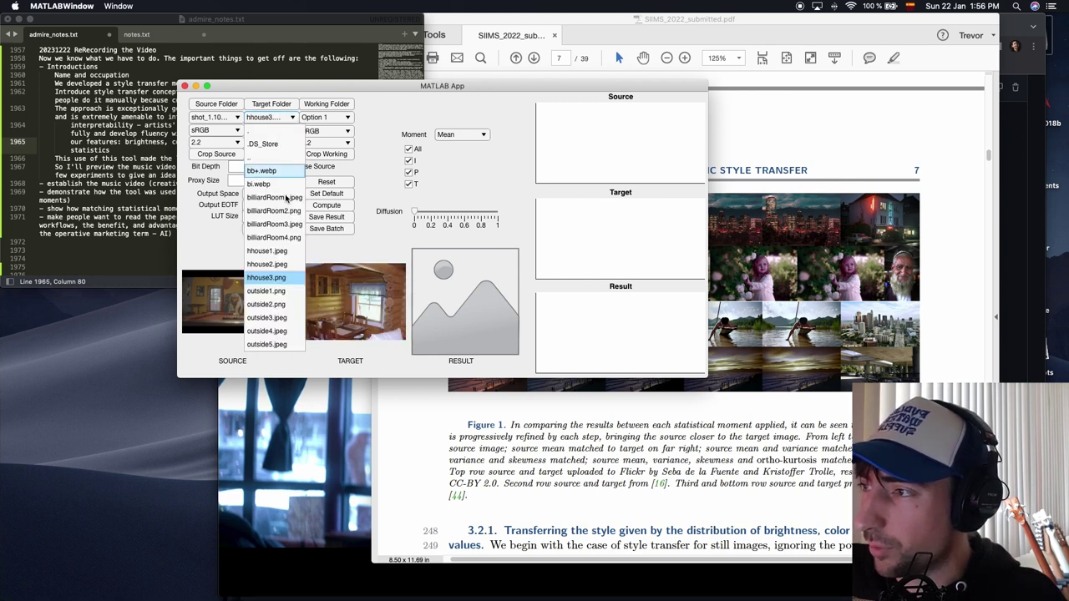
click(276, 265)
click(274, 122)
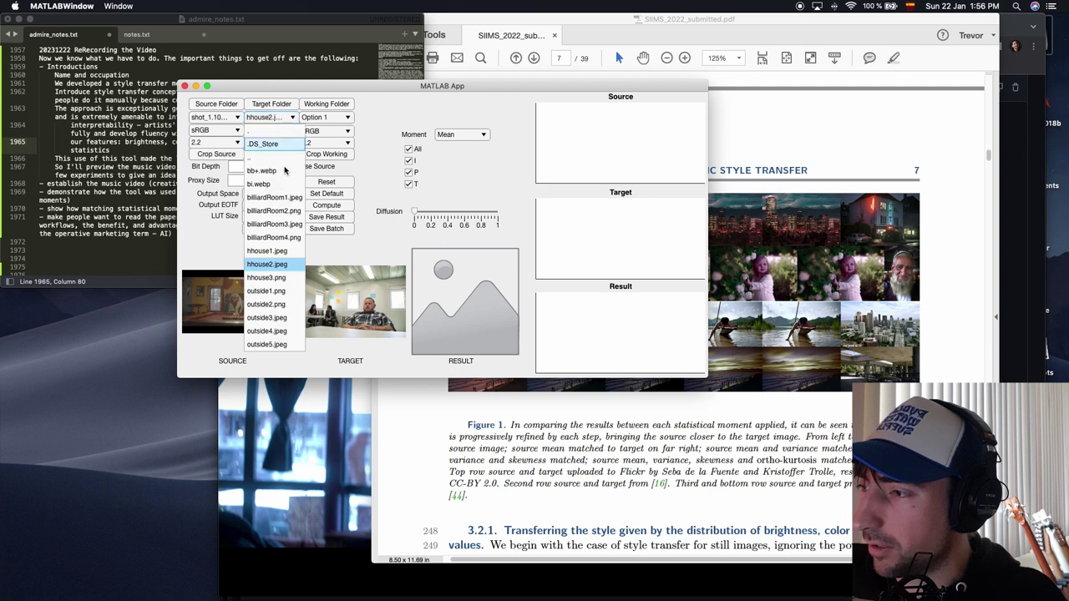
click(276, 307)
click(275, 121)
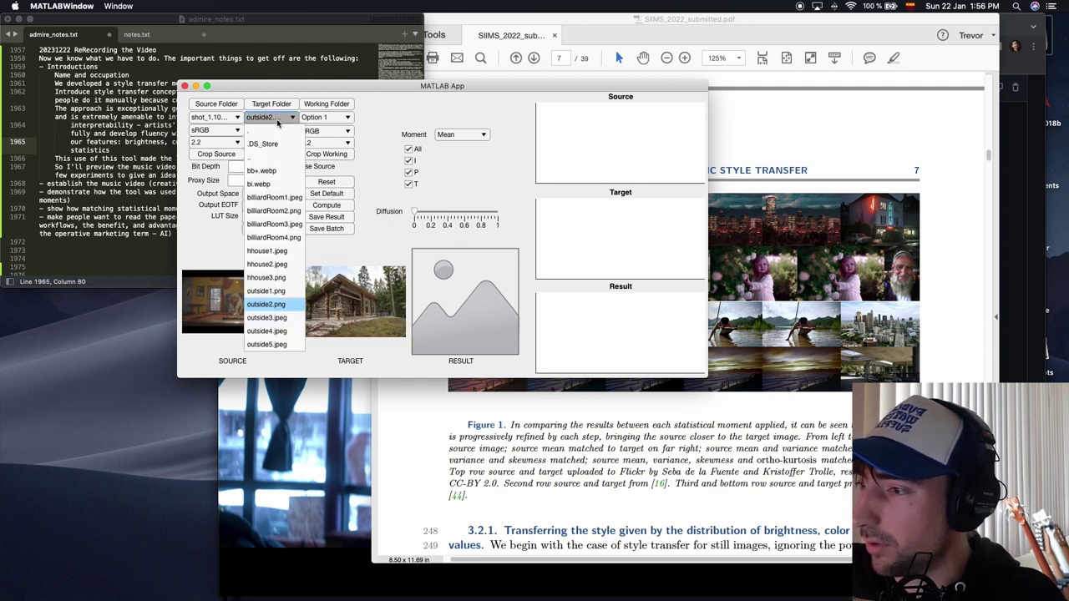
- Load straw_1.67.1.png as source and billiardRoom1.jpeg as target
click(230, 117)
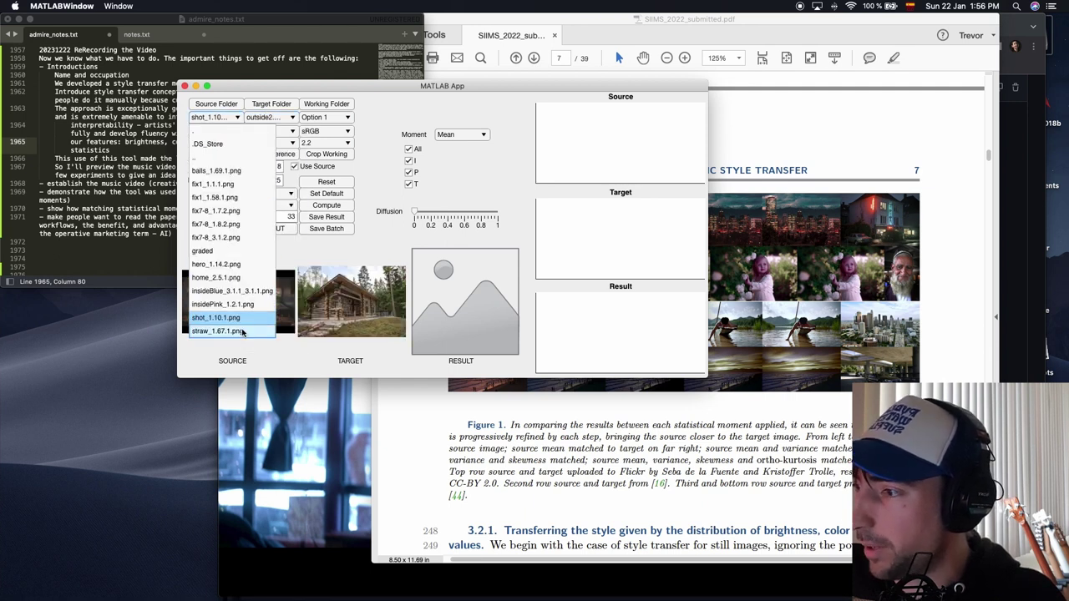
click(225, 331)
click(210, 121)
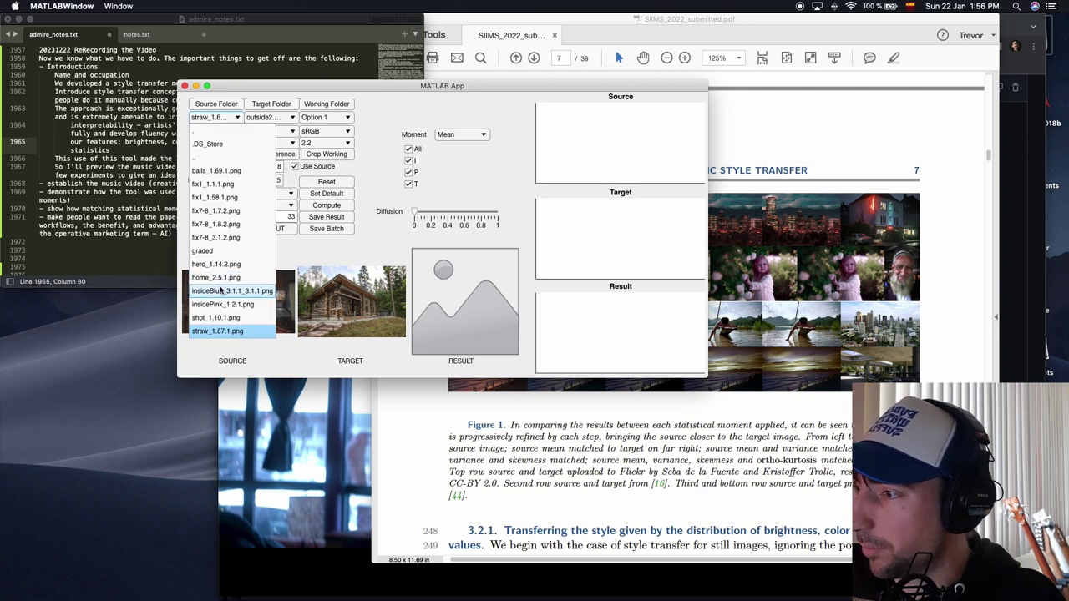
click(248, 132)
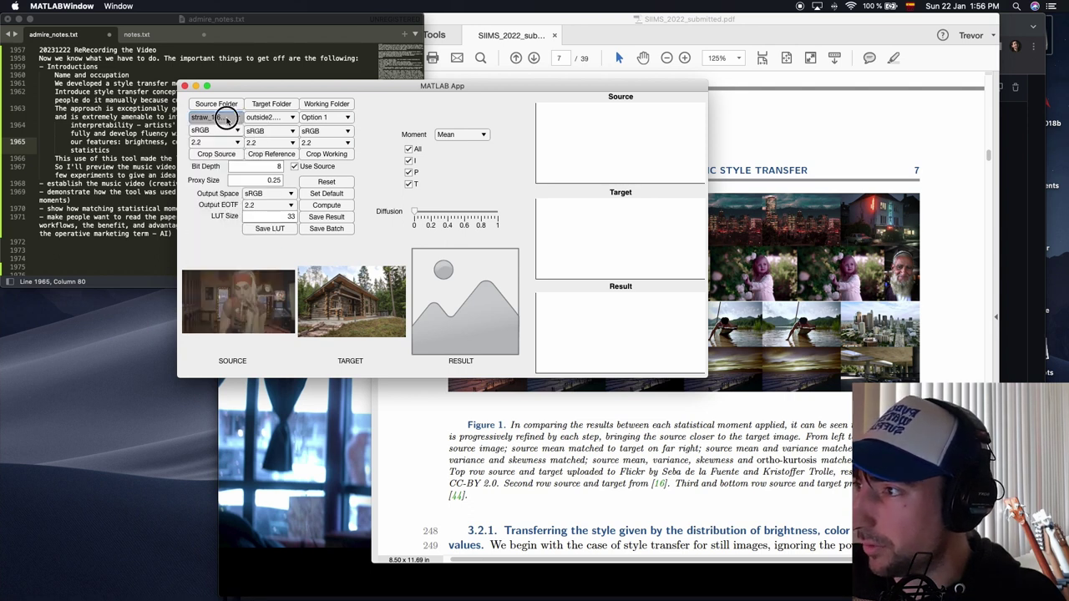
click(263, 119)
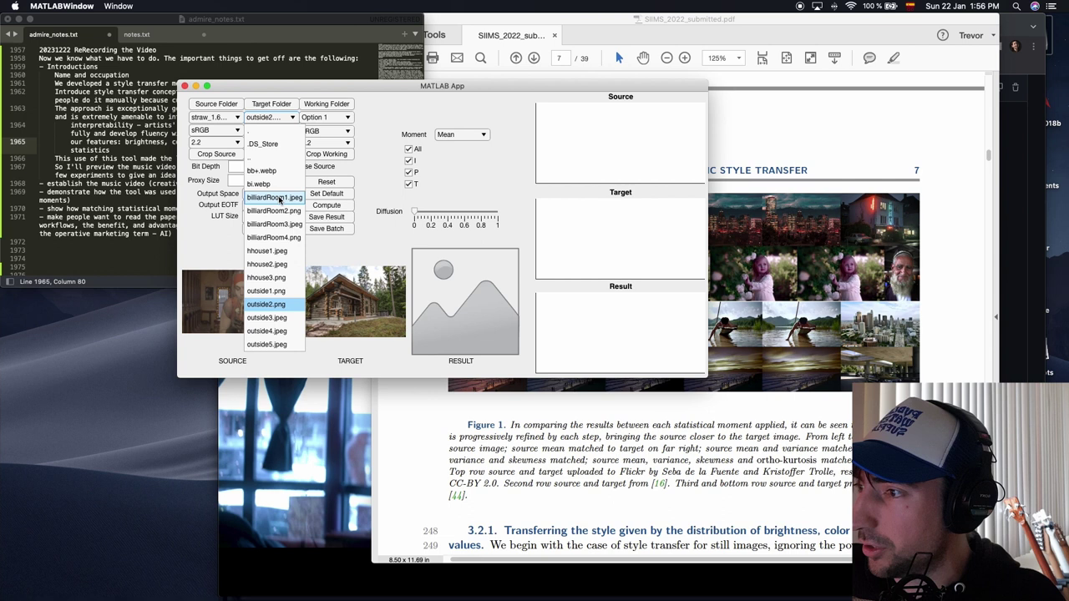
click(285, 204)
- Restyle the straw still toward billiard-room targets, finishing with the woman at the pool table
click(324, 207)
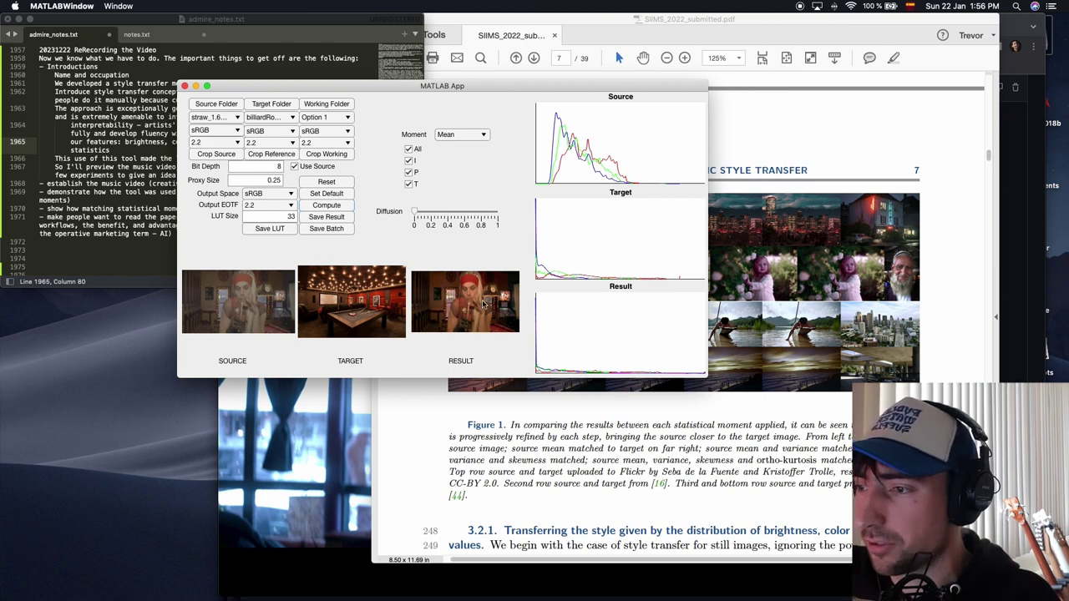
click(275, 120)
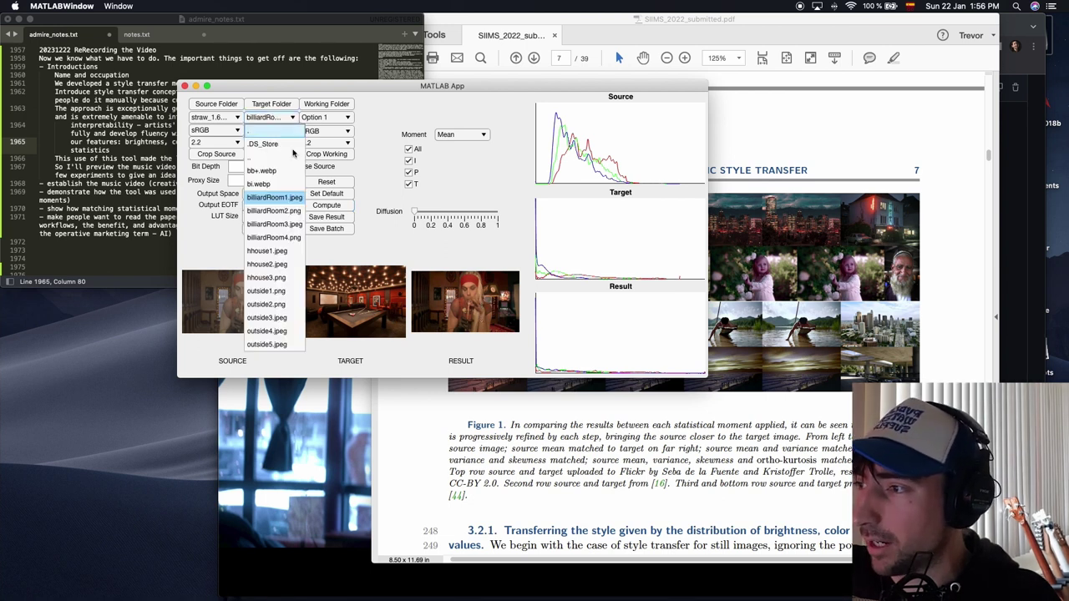
click(299, 211)
click(329, 210)
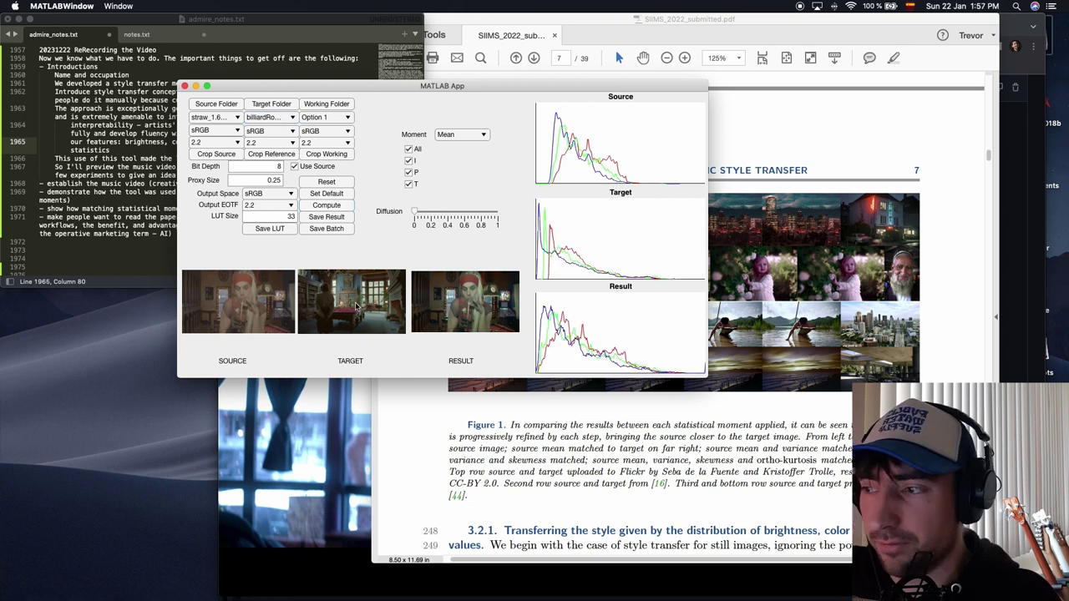
click(269, 120)
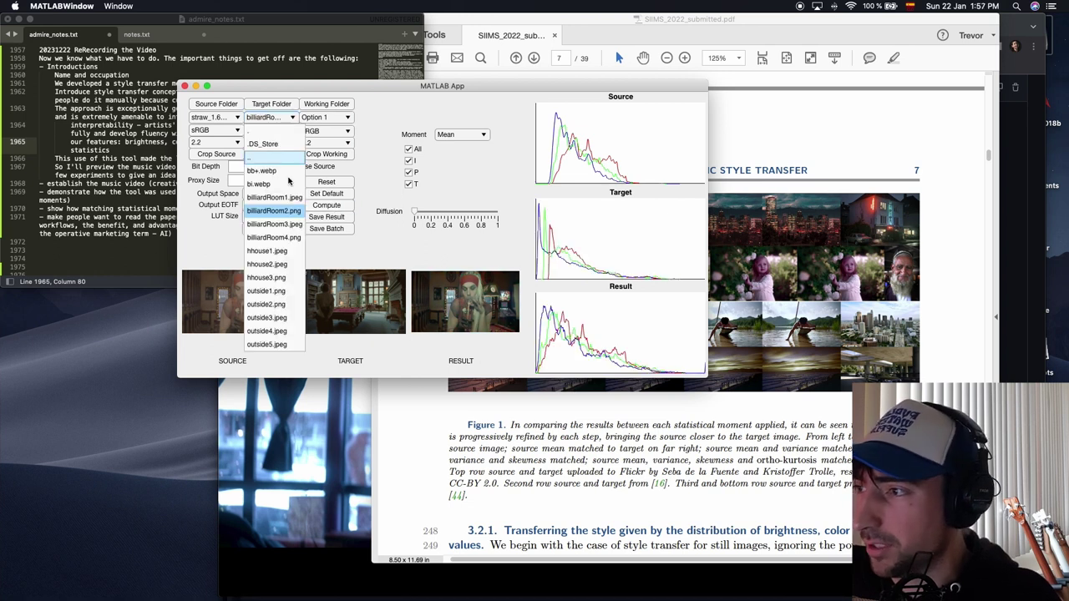
click(288, 223)
click(326, 208)
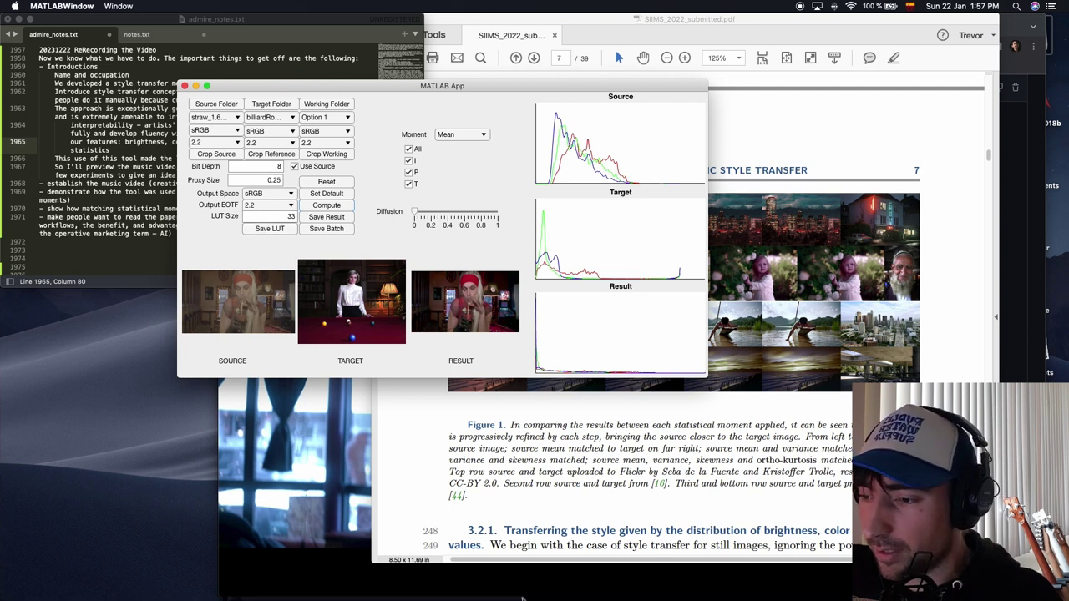
- In DaVinci Resolve, enable the third node's grade on the georgia clip with Ctrl+D
mouse_move(622, 596)
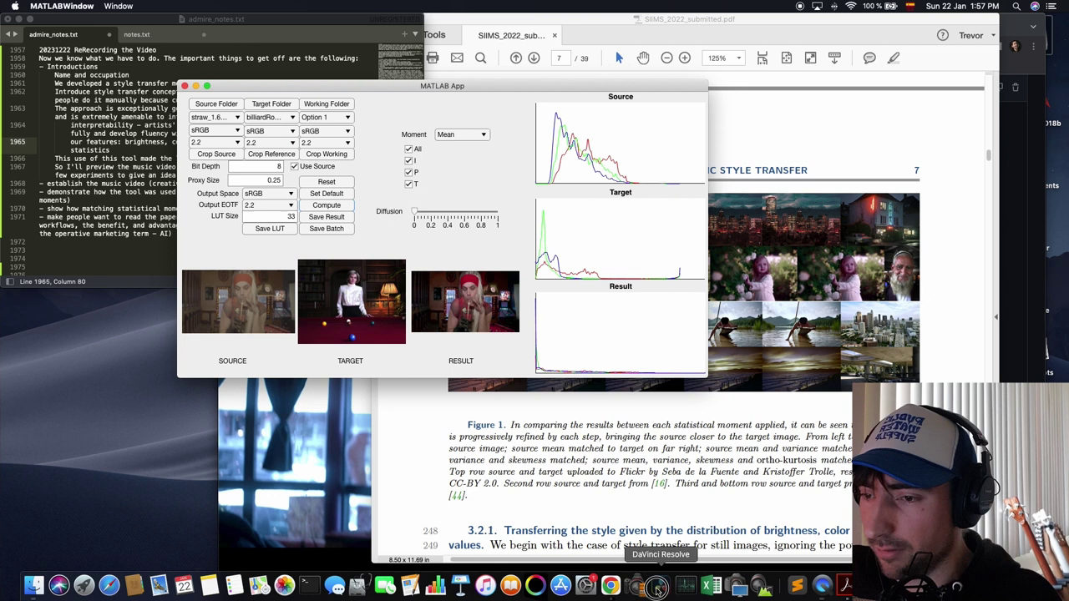
click(846, 585)
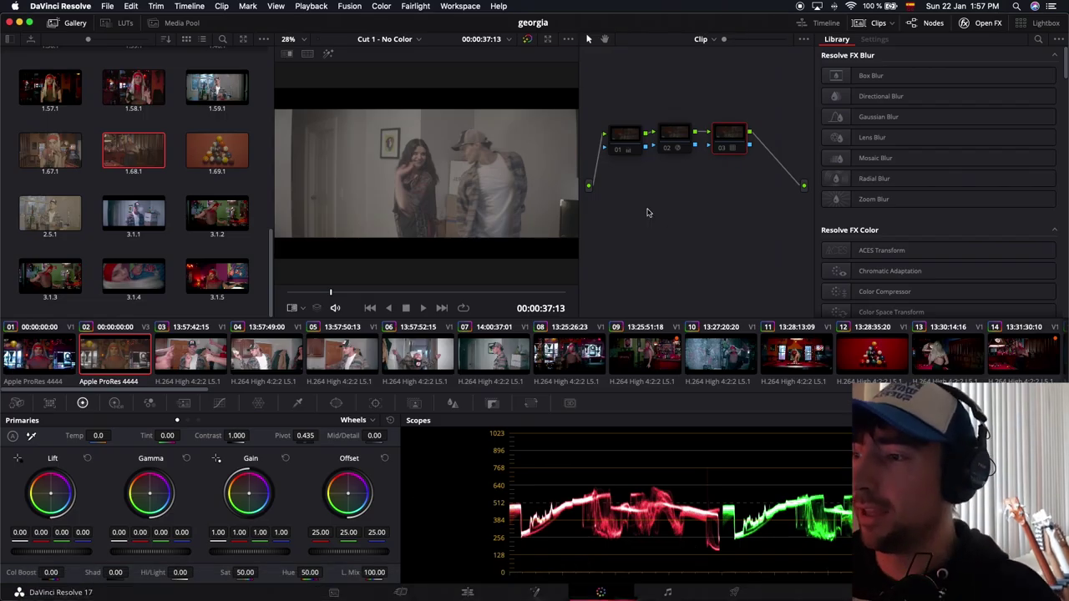
key(ctrl+d)
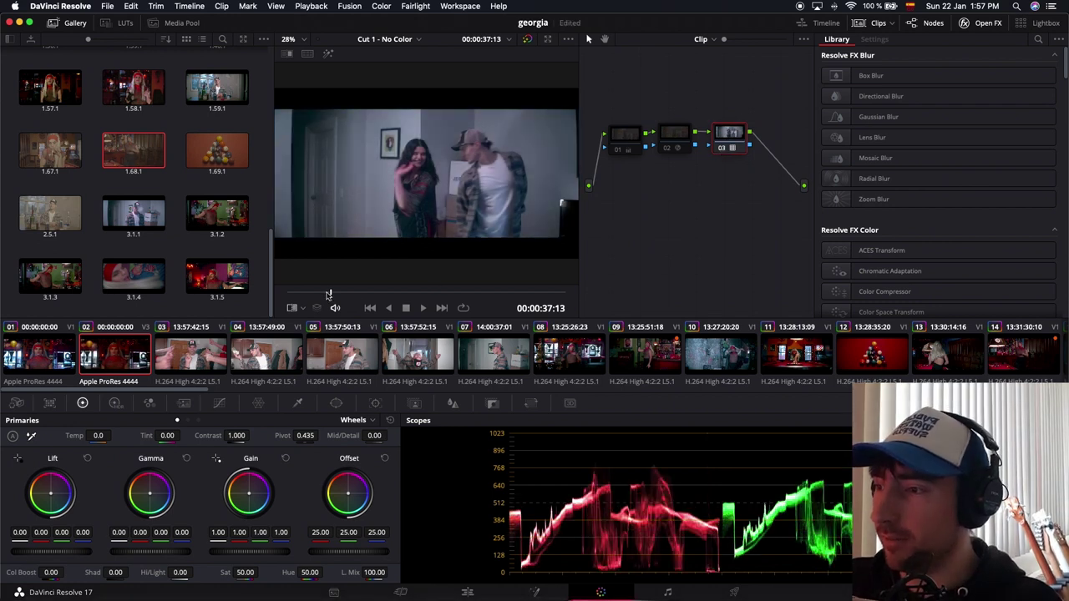
- Scrub the playhead through several georgia clips to review the node 03 grade
drag(328, 293, 532, 299)
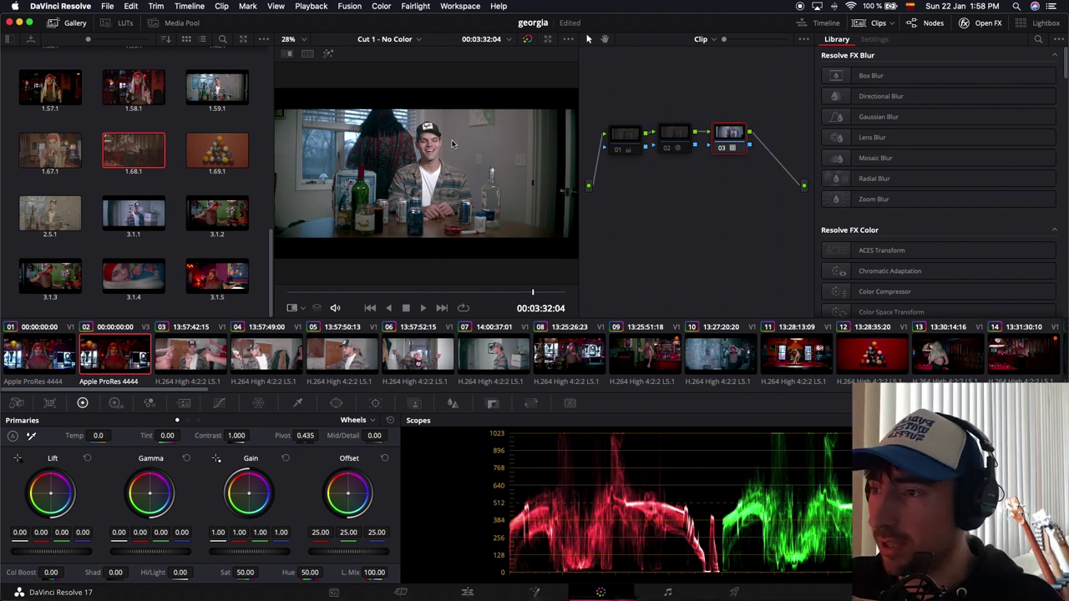
scroll(446, 180, down, 2)
scroll(444, 182, up, 3)
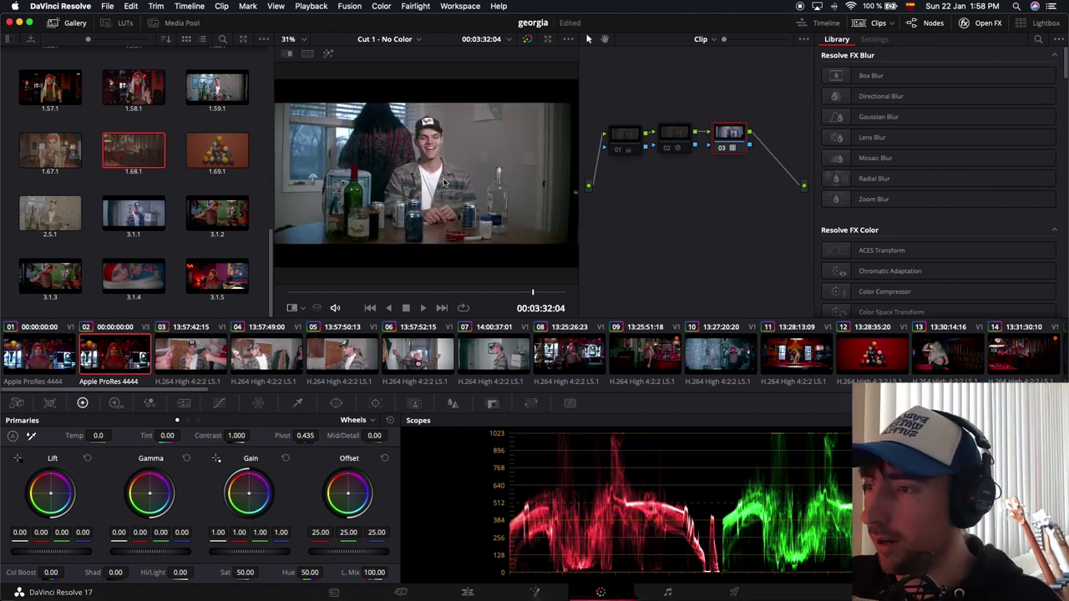
right_click(432, 161)
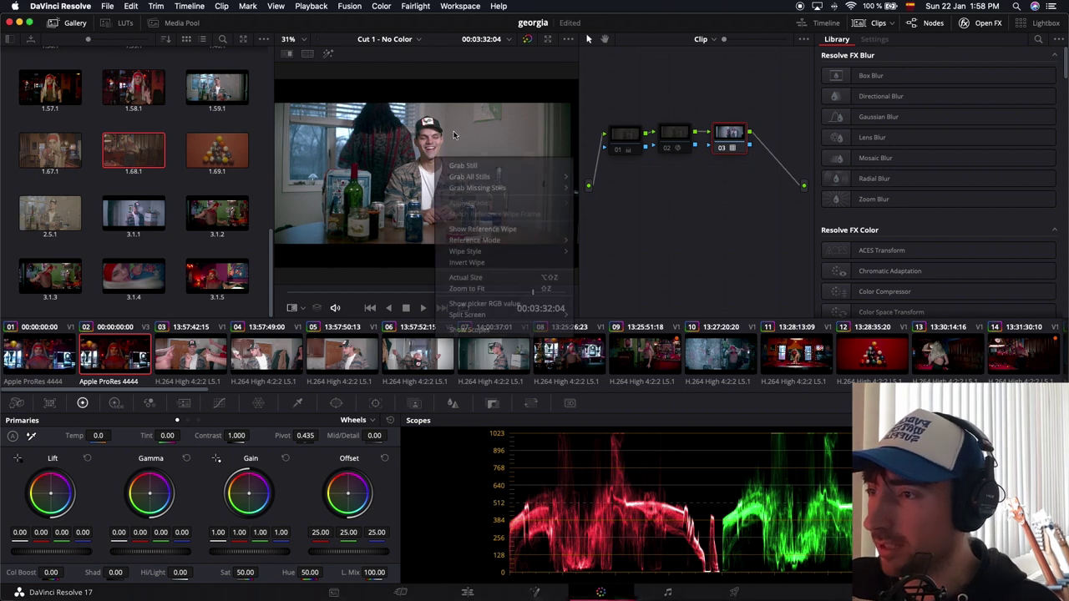
click(433, 302)
drag(515, 298, 498, 292)
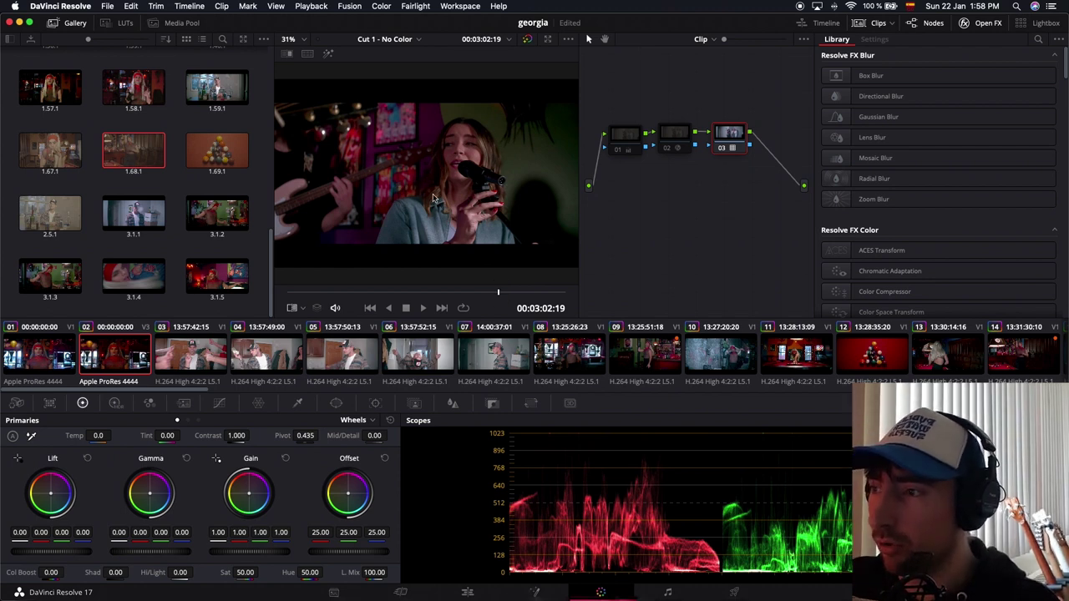
mouse_move(498, 294)
mouse_down()
mouse_move(488, 293)
mouse_move(497, 295)
mouse_up()
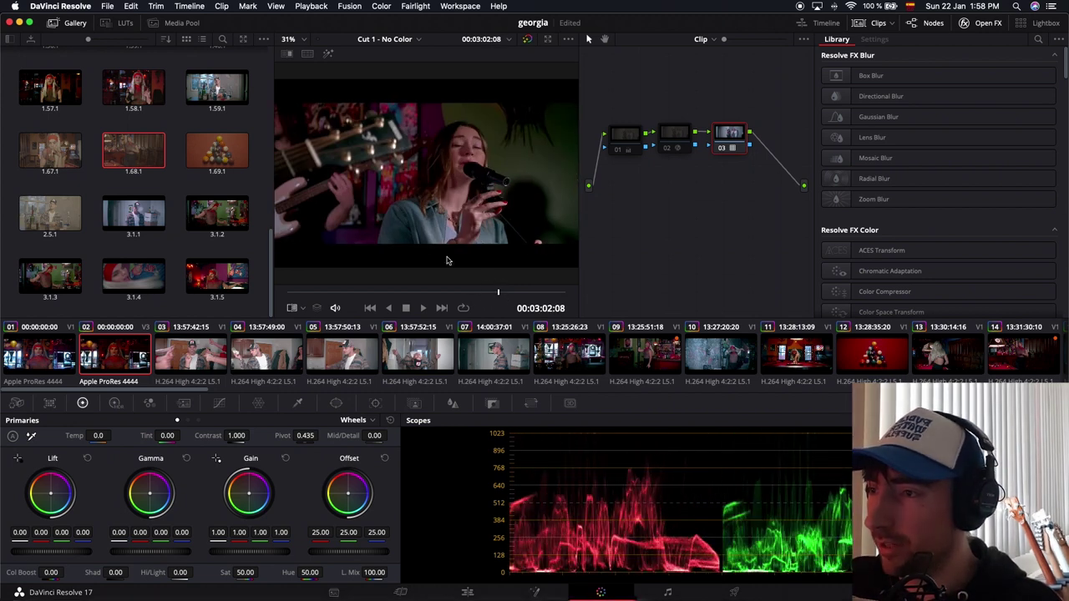
scroll(442, 221, down, 3)
scroll(441, 221, up, 3)
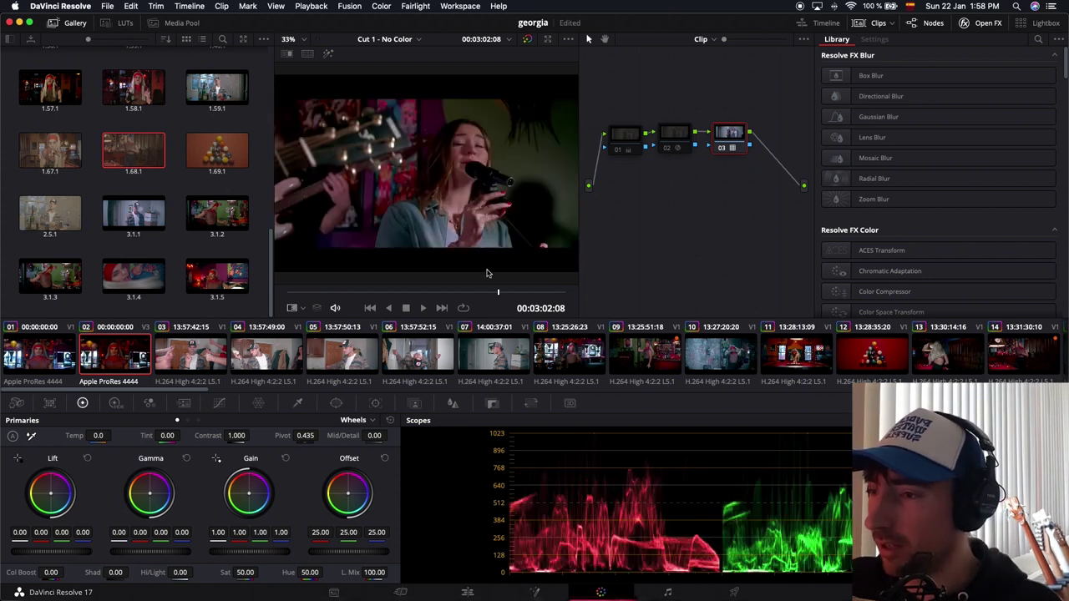
- Save the DaVinci Resolve project and hide Resolve to return to MATLAB
click(107, 6)
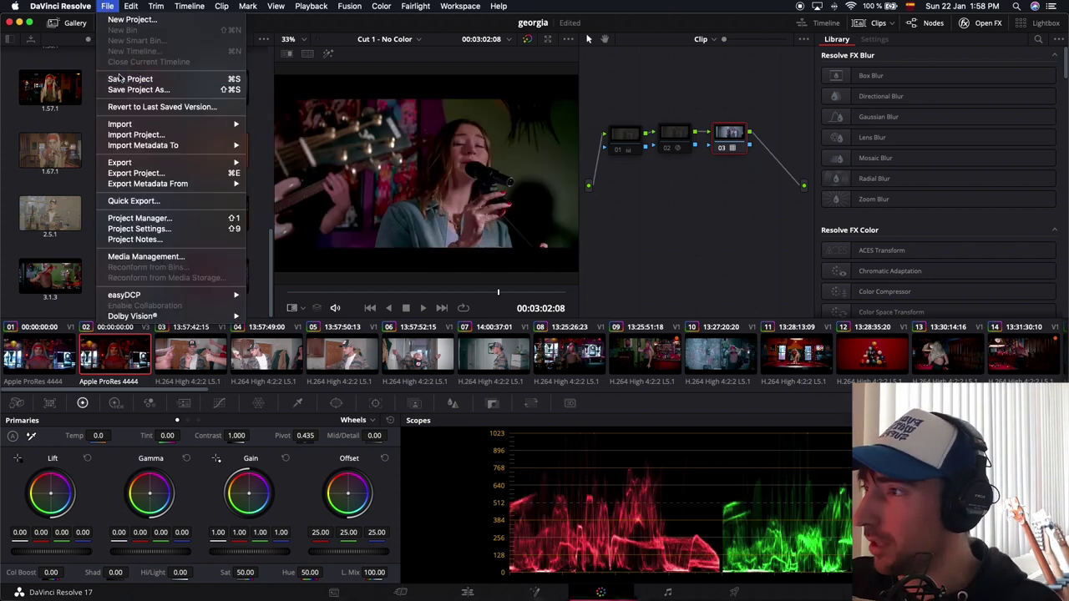
click(126, 80)
click(60, 5)
click(67, 95)
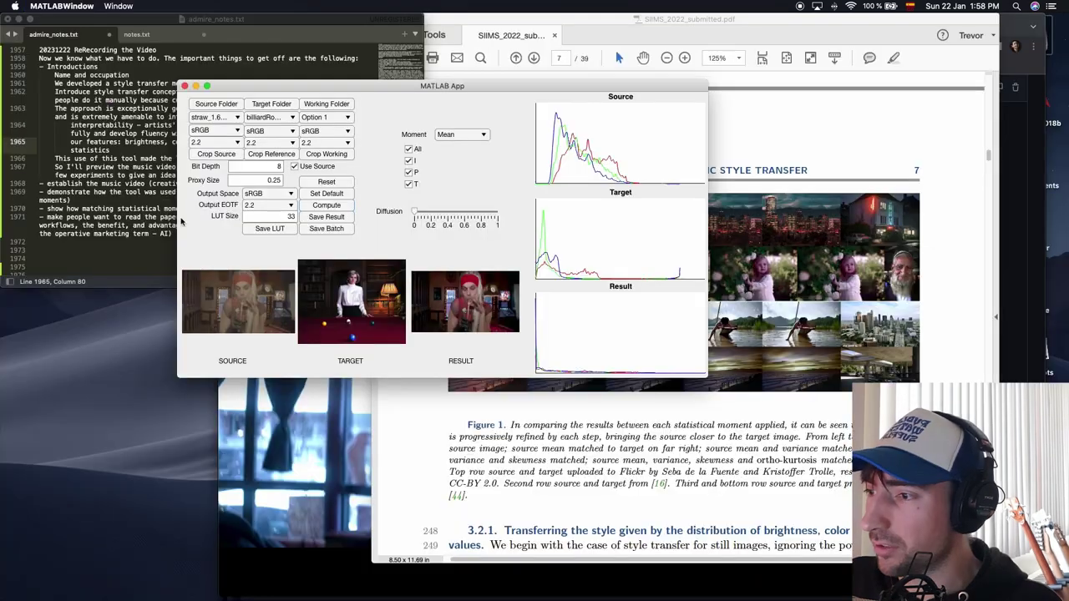
- Set both the source and target folders to the graded stills folder
click(220, 103)
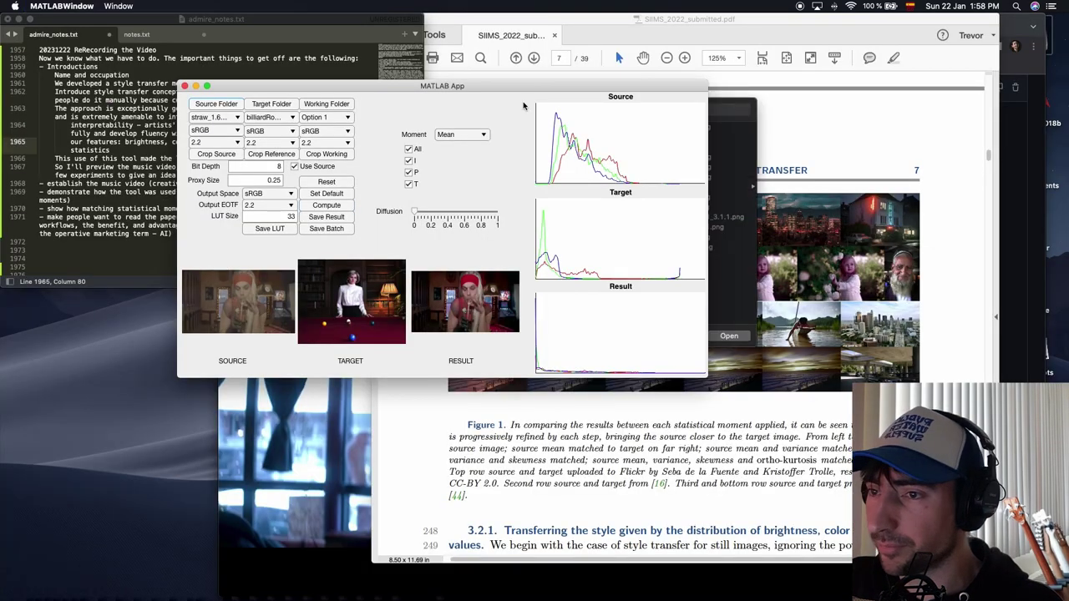
click(734, 149)
click(669, 186)
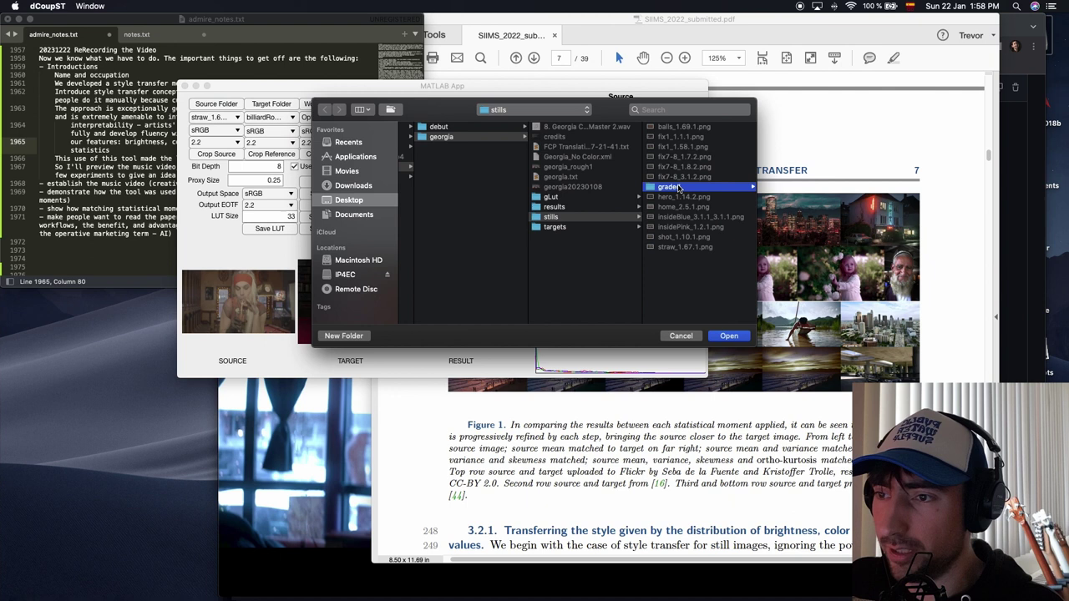
click(729, 335)
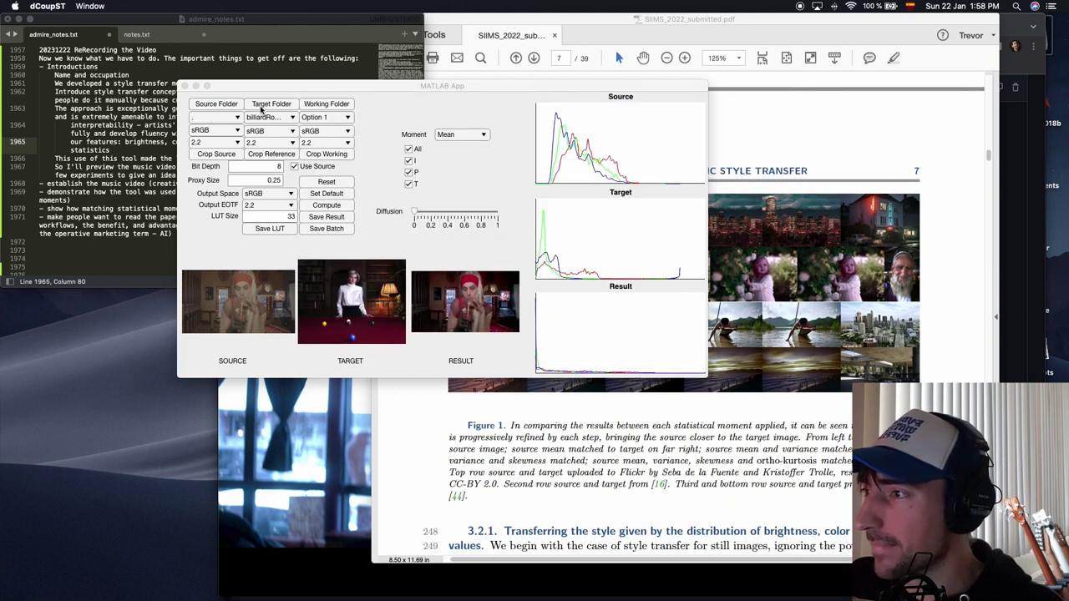
click(262, 106)
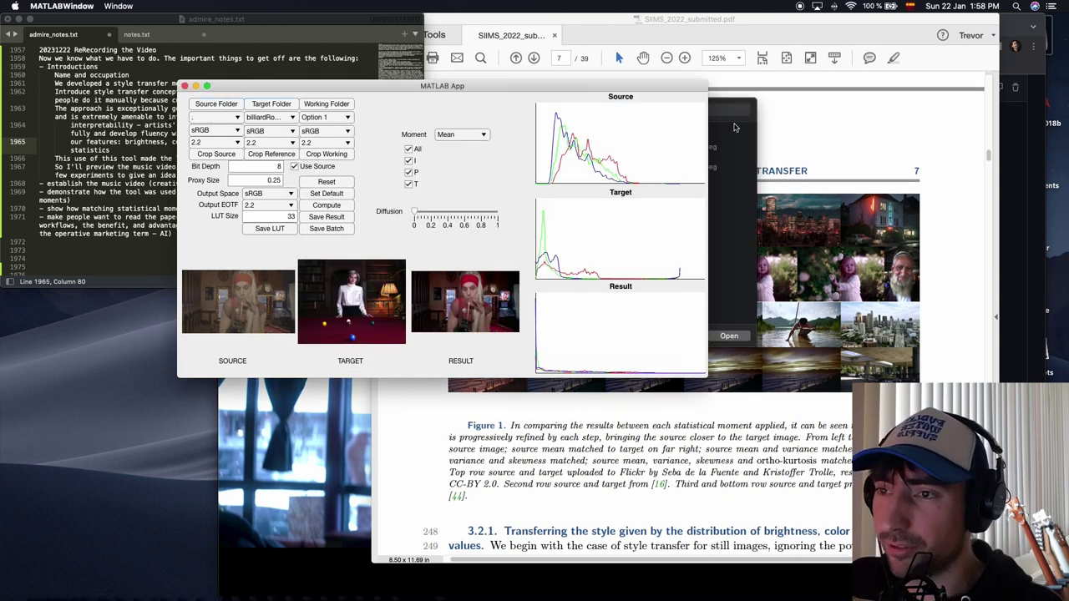
click(736, 138)
click(553, 217)
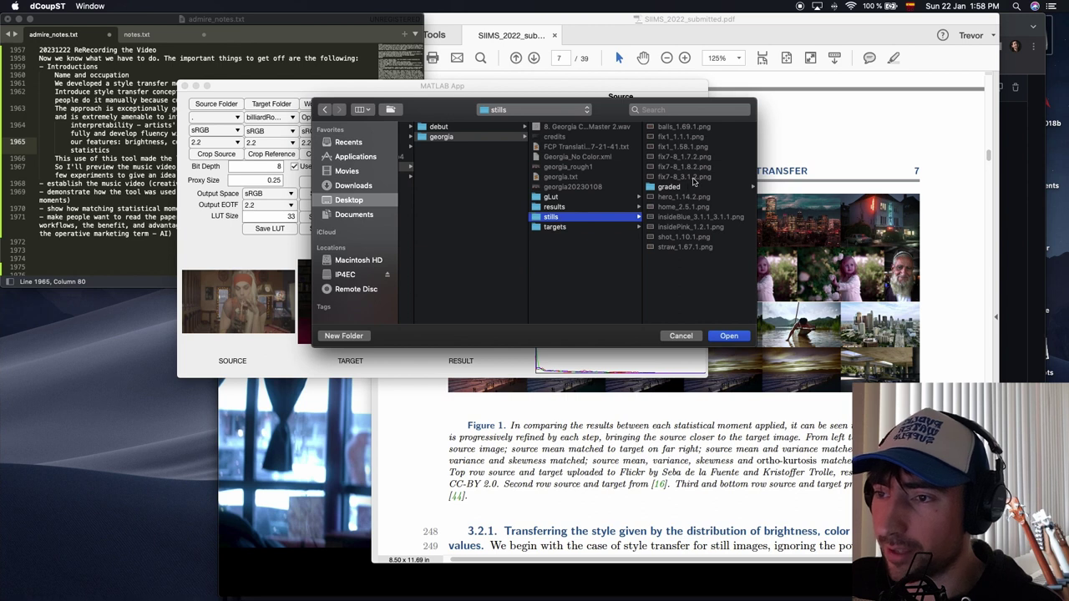
click(680, 187)
click(728, 336)
- Set the working folder to trevor/production/PWS/georgia/stills/graded
click(327, 105)
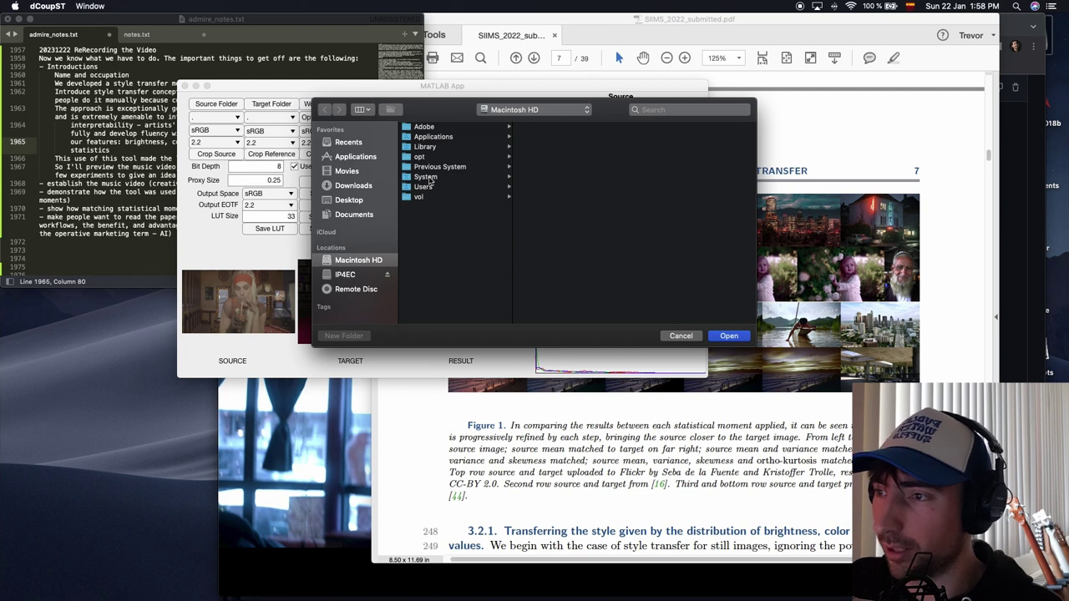
click(349, 200)
scroll(426, 309, down, 5)
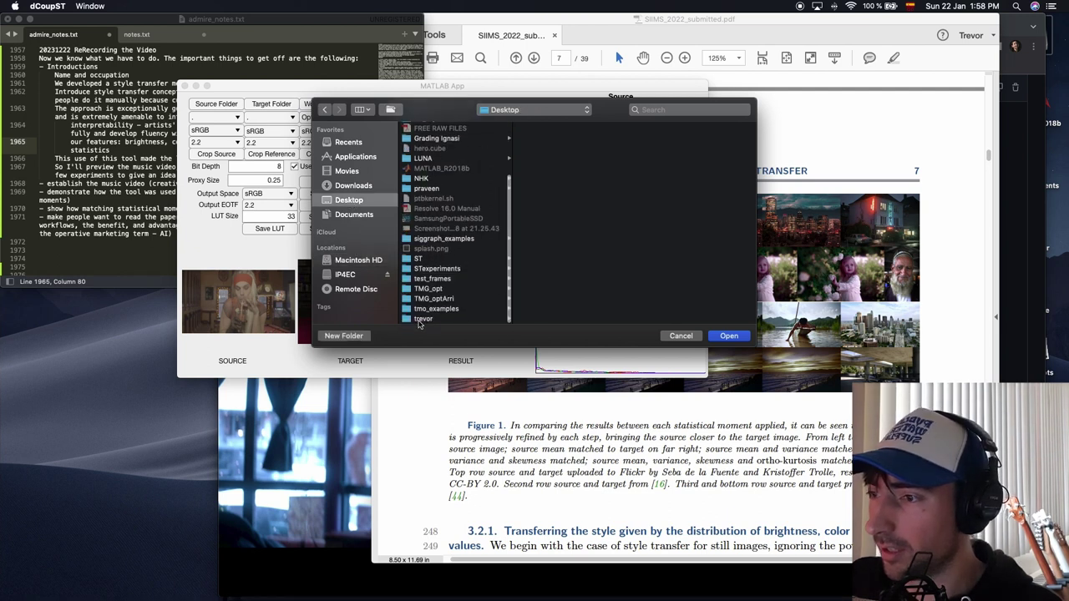
click(422, 319)
scroll(560, 215, down, 5)
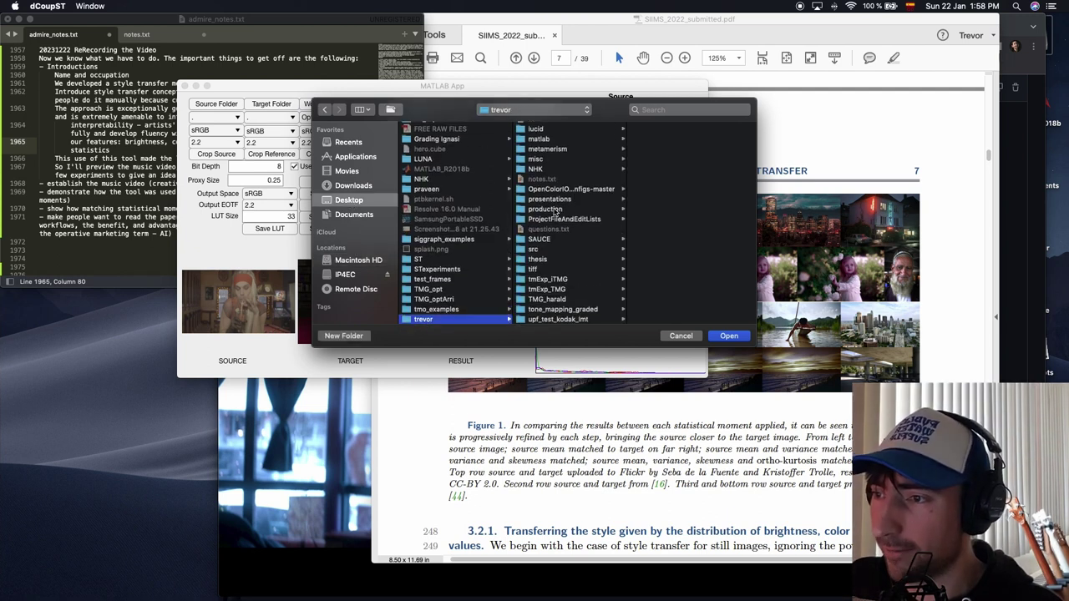
click(551, 210)
click(676, 170)
click(685, 139)
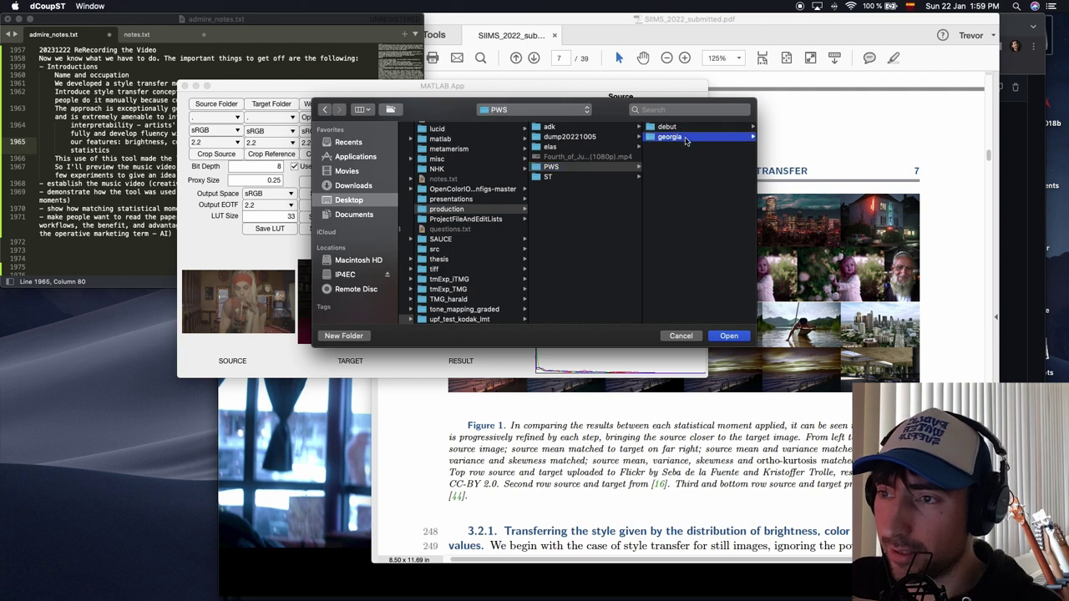
click(679, 218)
click(691, 189)
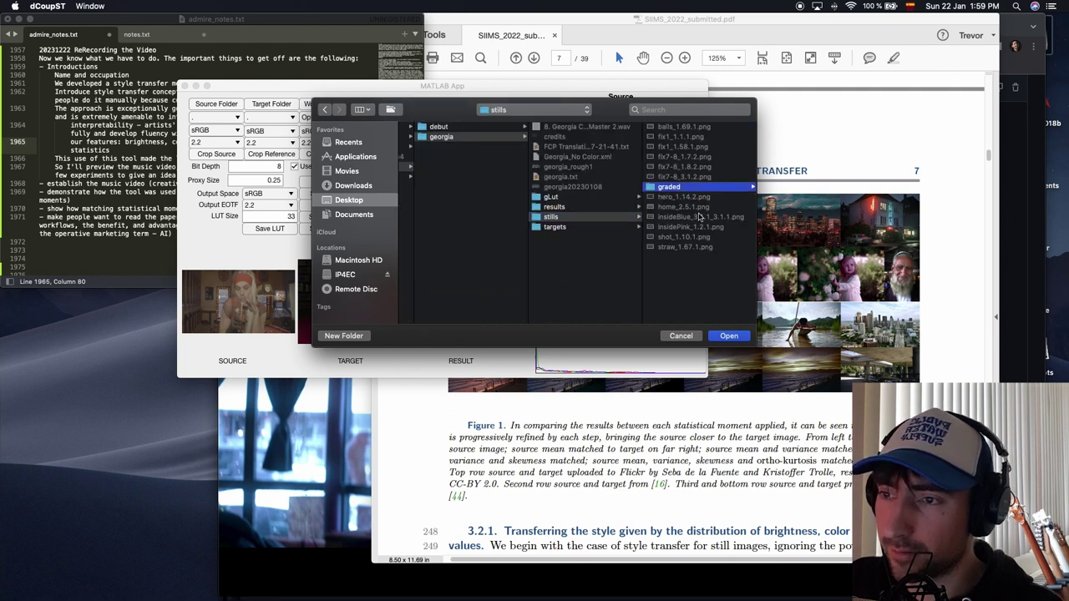
click(728, 336)
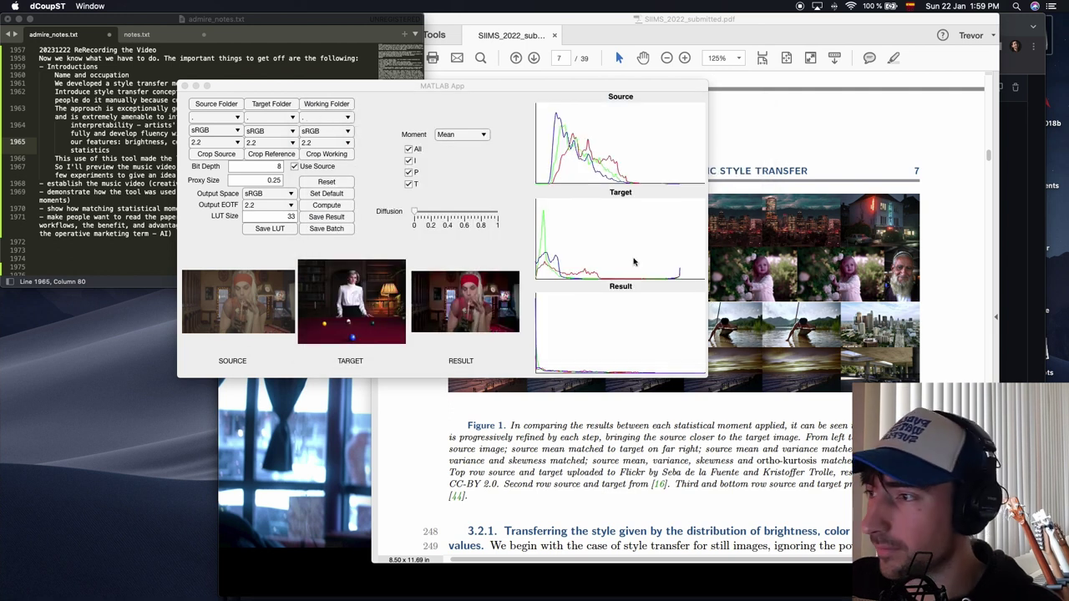
- Set the source to the forWB still of the guitarist in pink light
click(211, 118)
scroll(231, 290, down, 3)
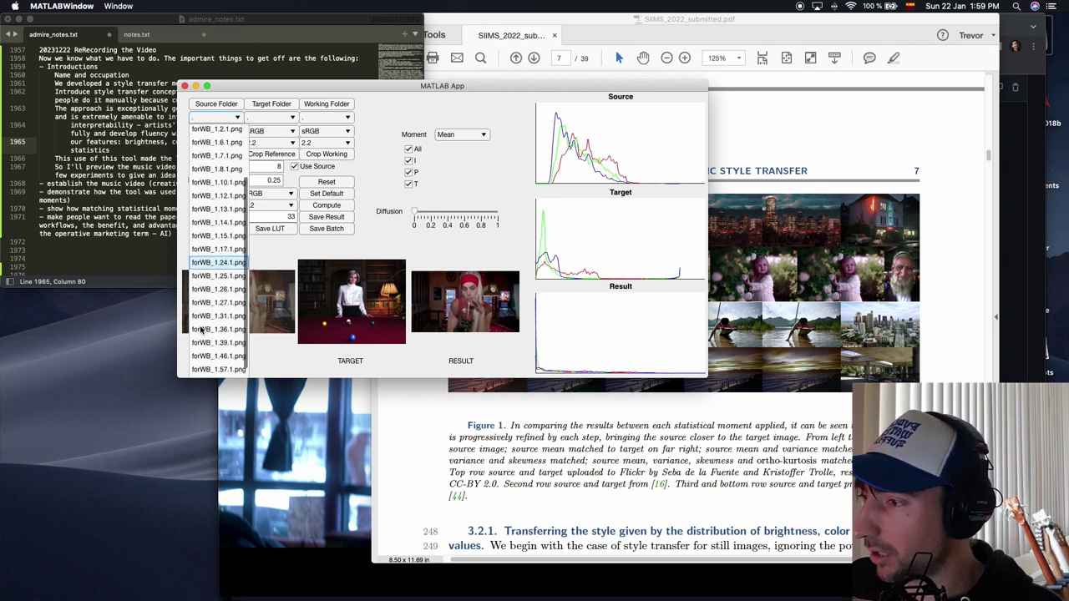
click(221, 360)
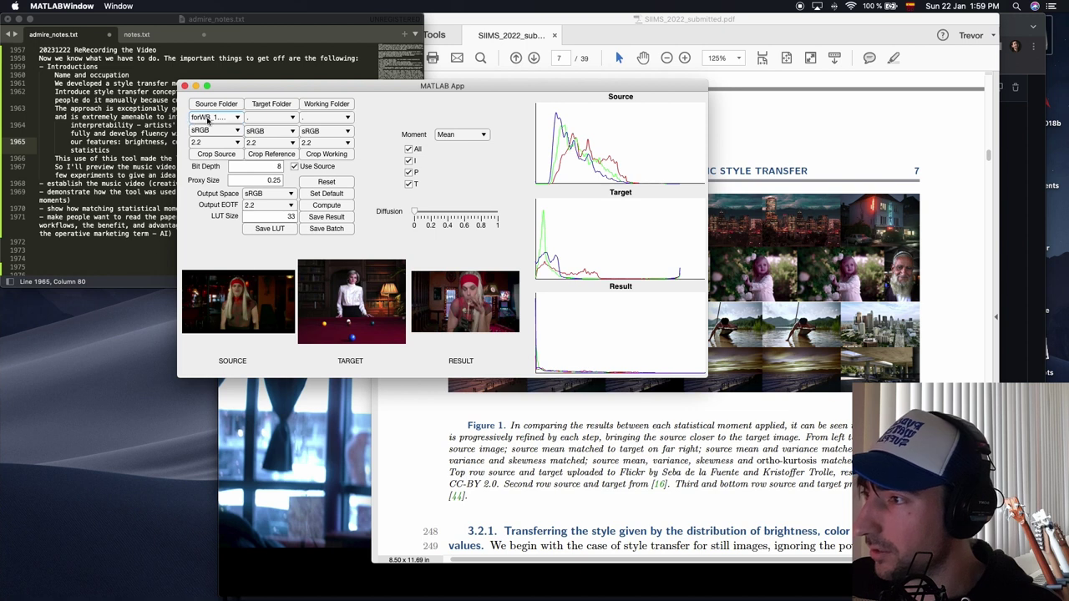
click(208, 120)
click(226, 337)
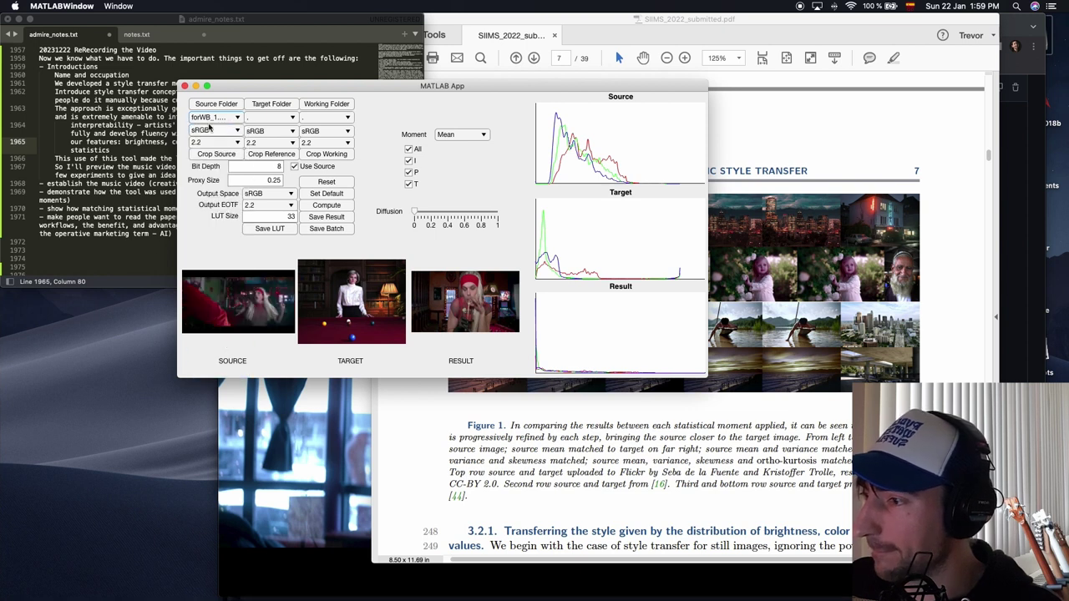
click(210, 119)
click(236, 332)
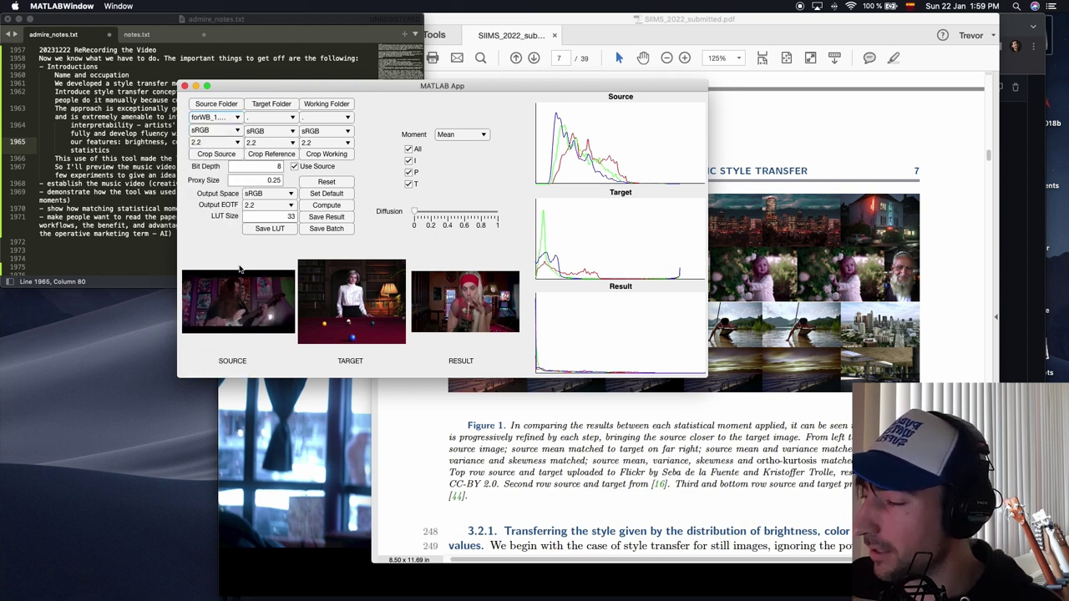
- Set the target to the forWB still of the band performing
click(263, 119)
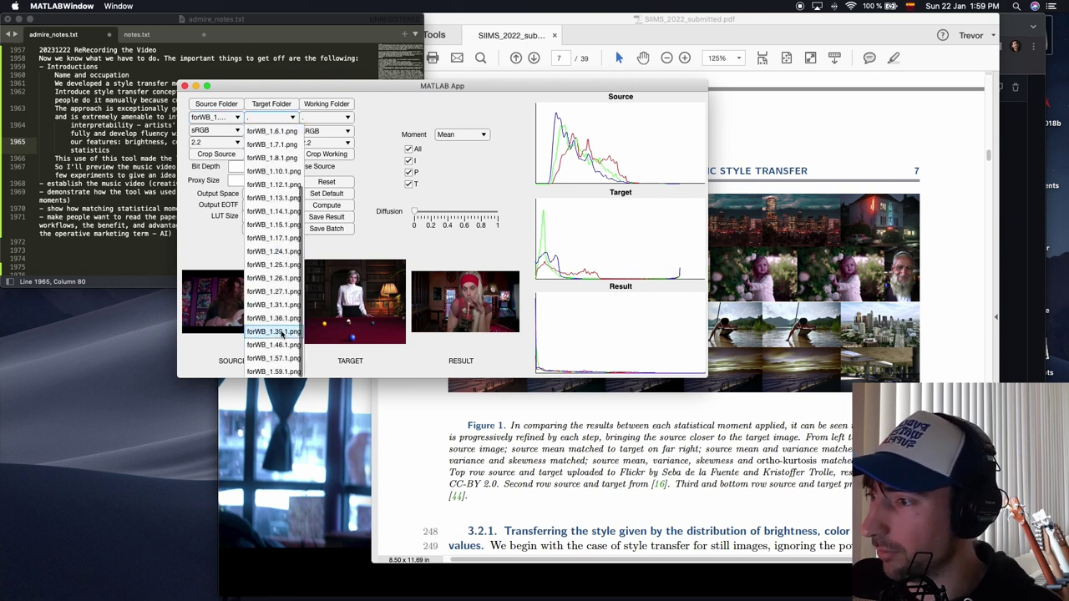
click(273, 305)
click(248, 121)
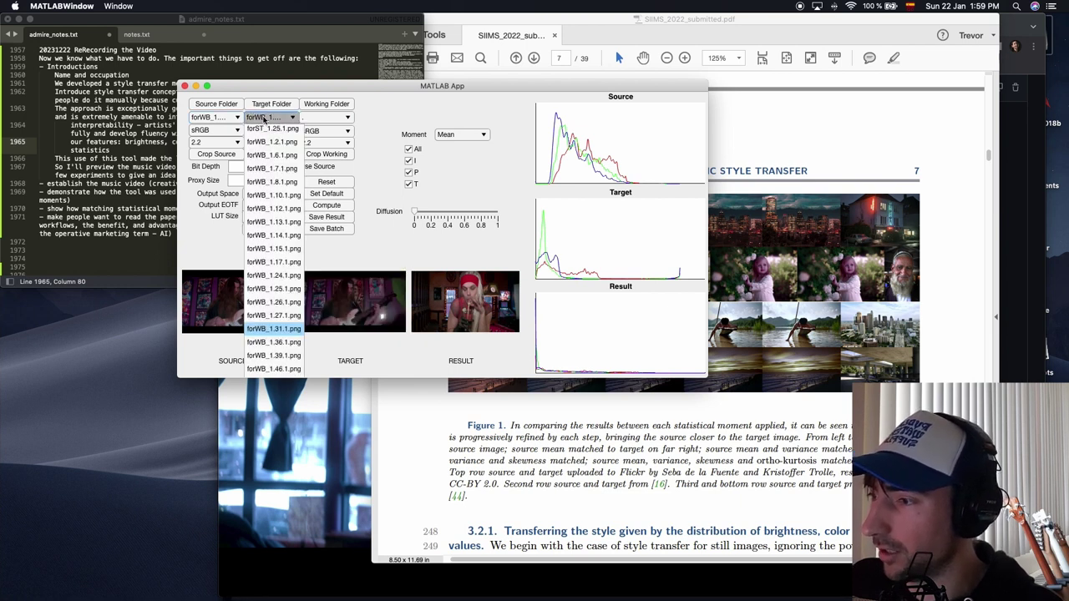
click(284, 318)
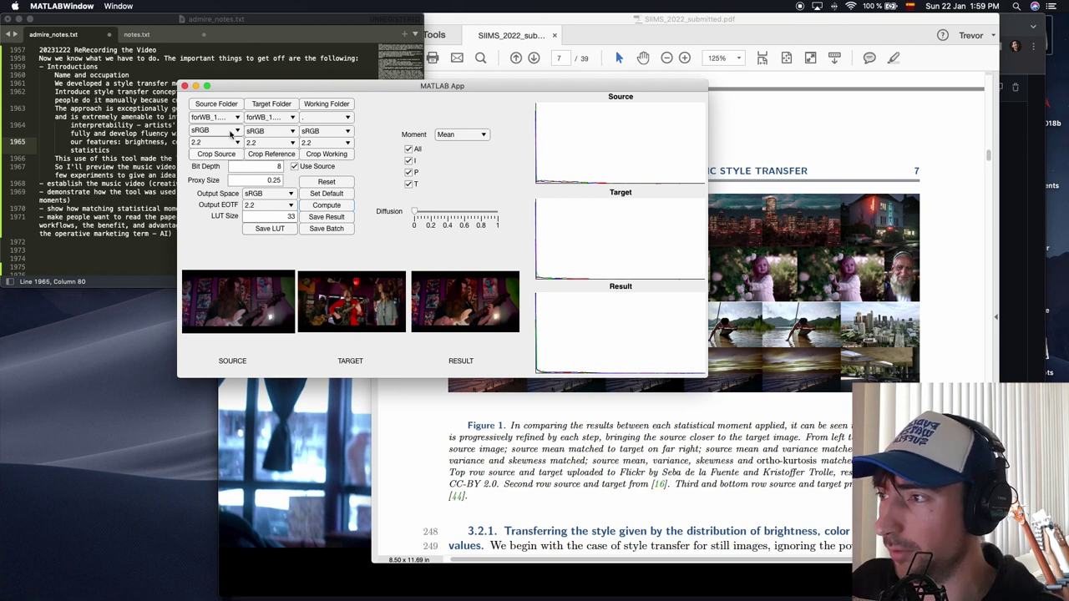
- Choose the man-in-cap still as source and forWB_1.59.1.png as target
click(224, 118)
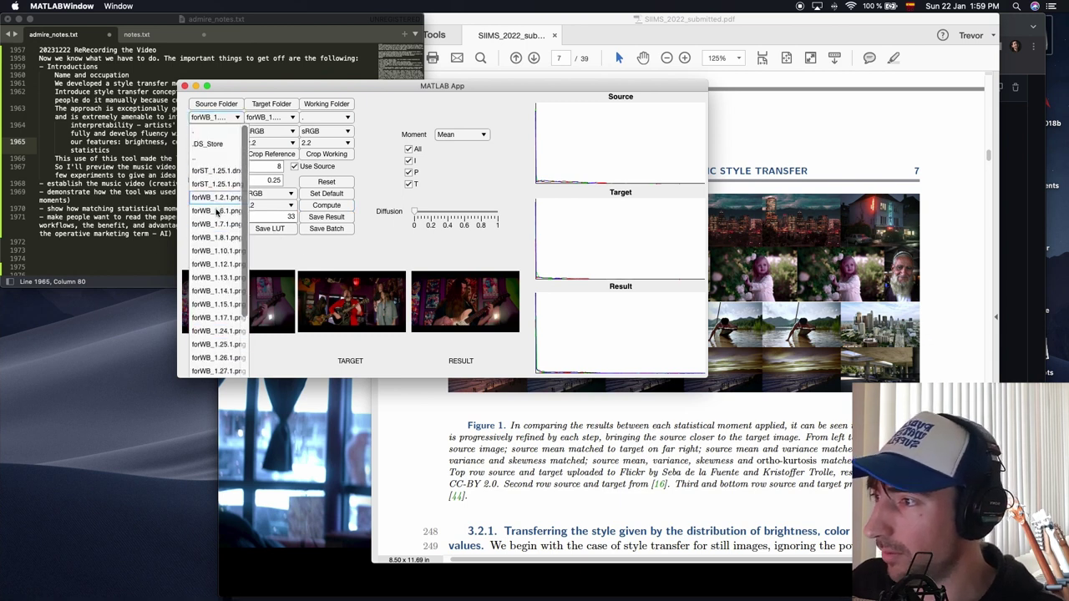
click(220, 197)
click(262, 118)
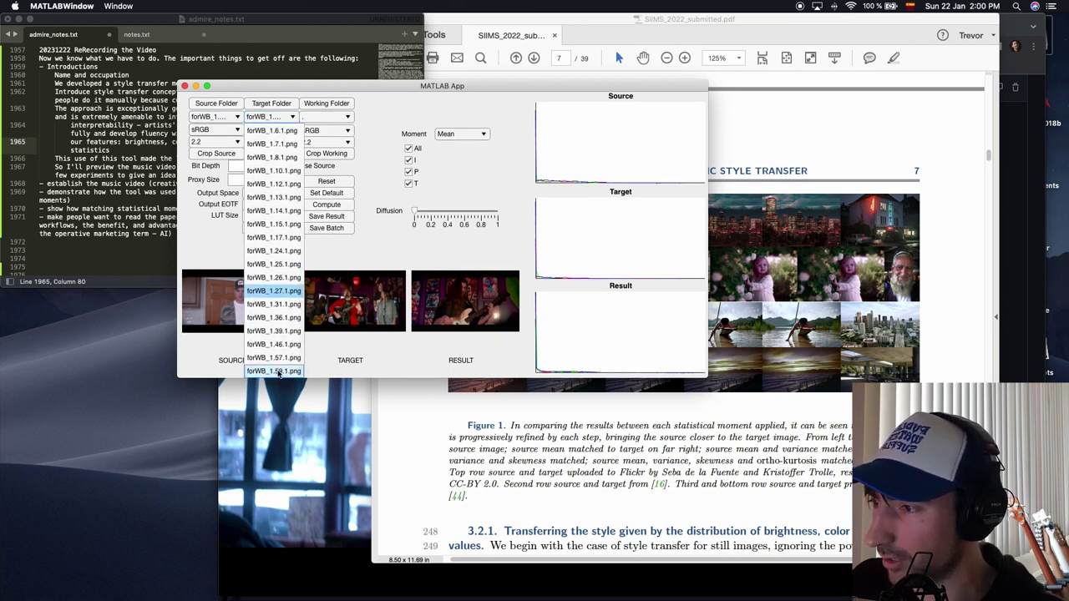
click(279, 372)
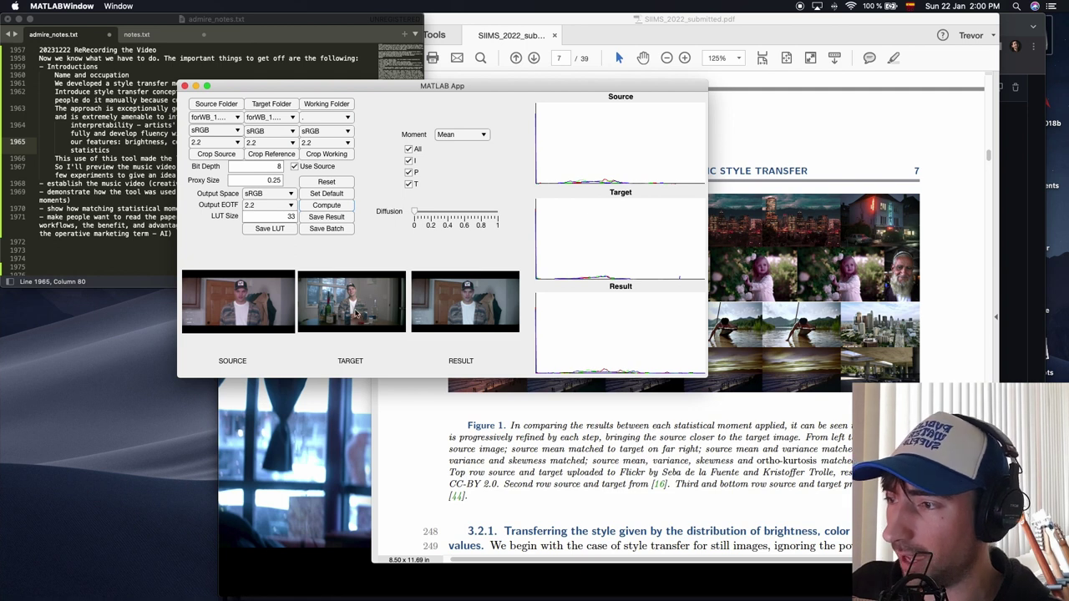
- Crop the source still to the man's face and torso
click(215, 156)
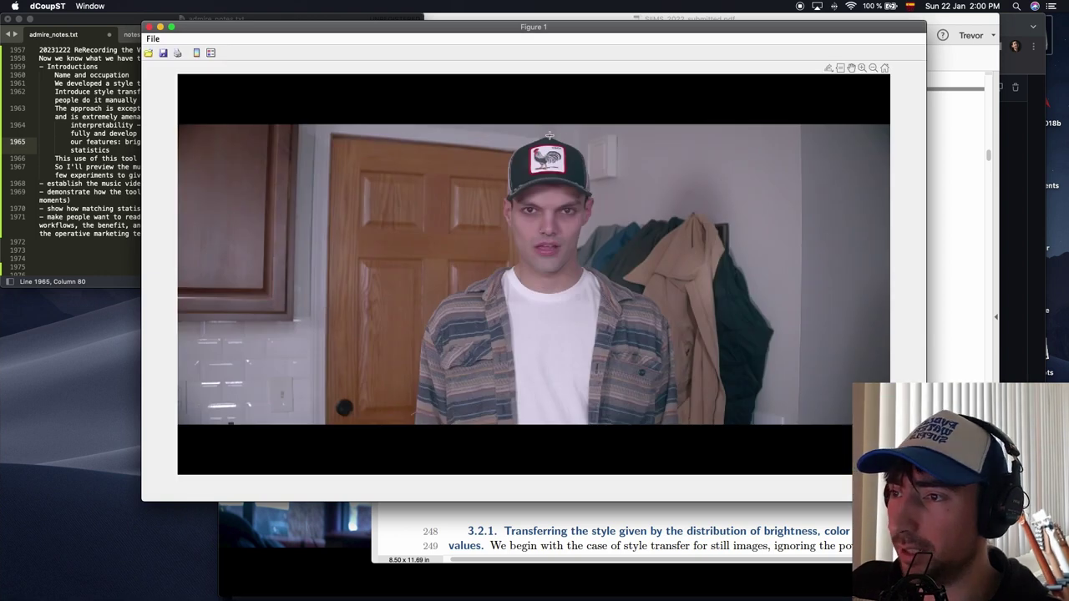
drag(550, 135, 677, 380)
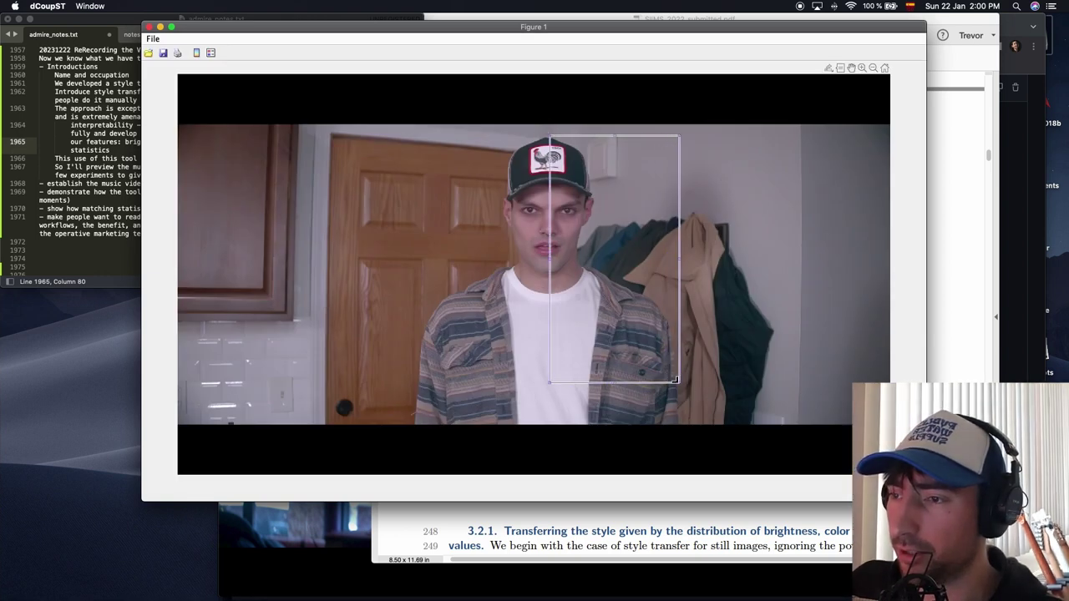
right_click(631, 256)
click(643, 299)
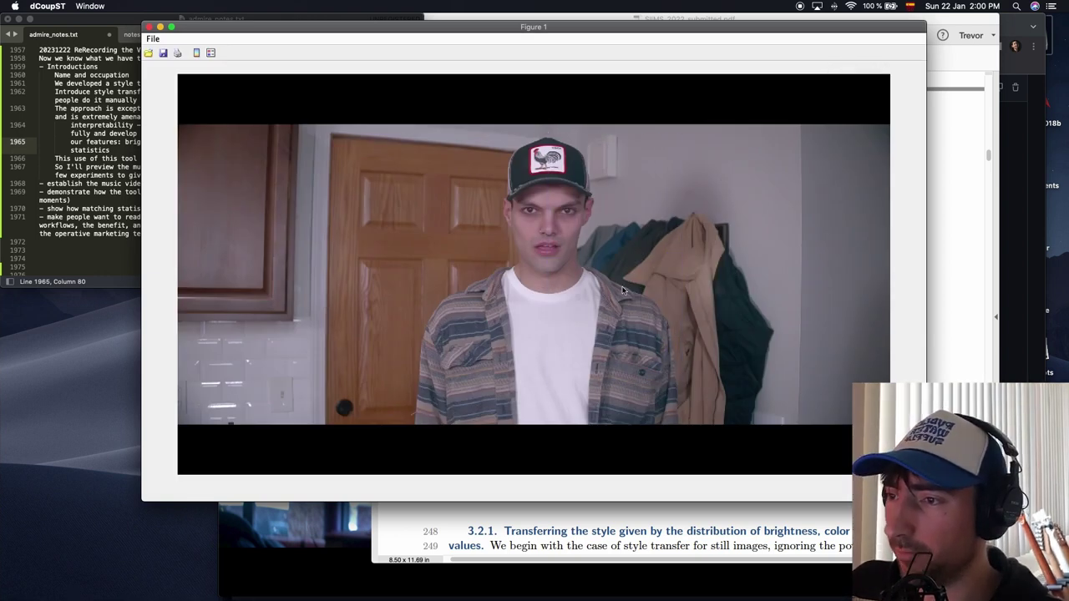
click(149, 26)
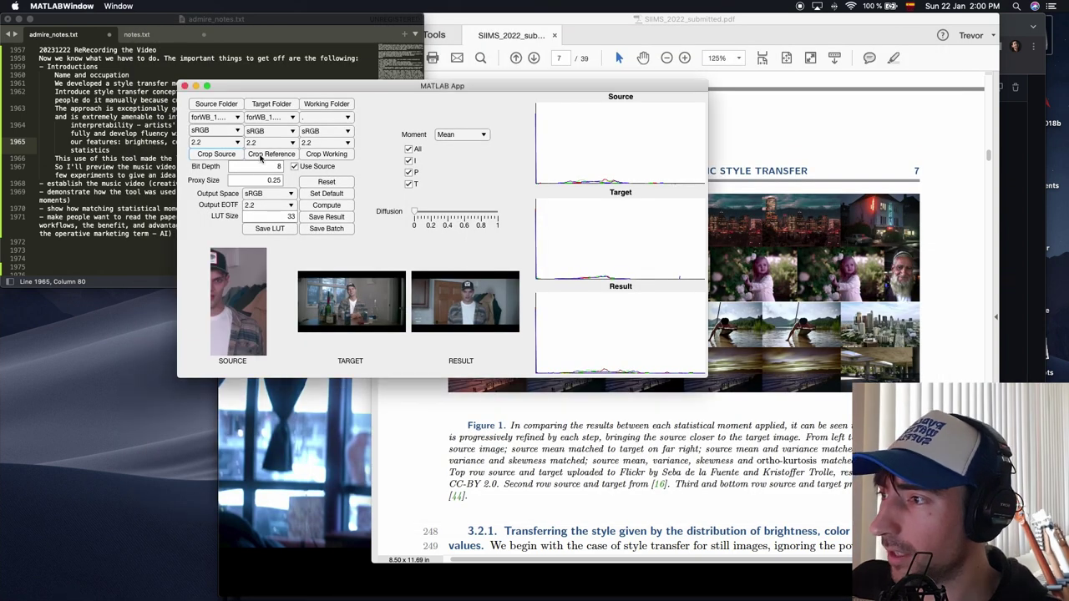
- Crop the target still to the man's face and chest
click(262, 153)
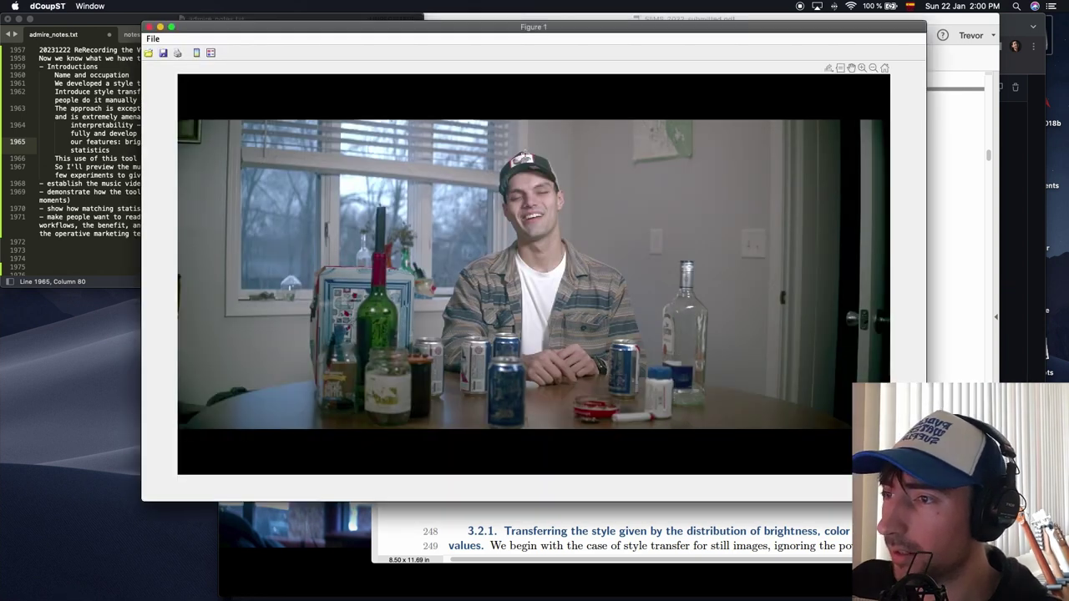
drag(523, 148, 637, 334)
right_click(595, 229)
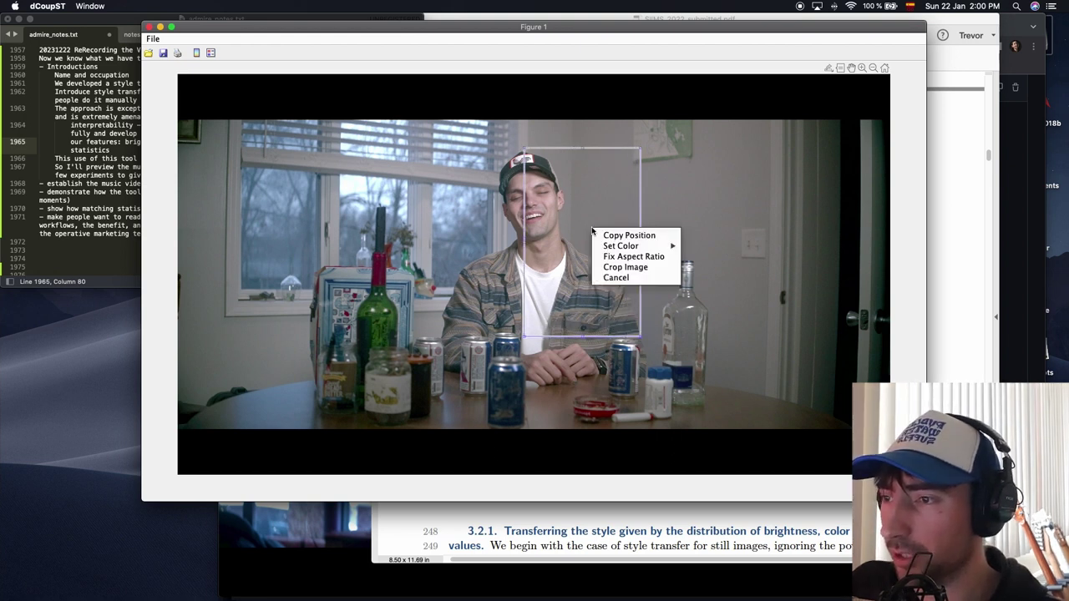
click(611, 271)
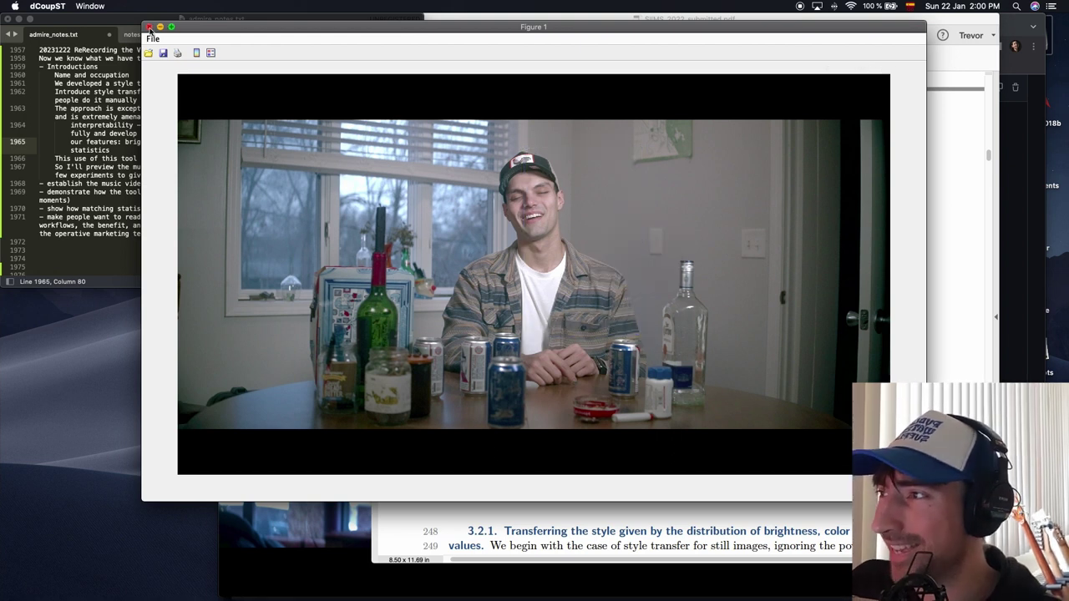
click(148, 27)
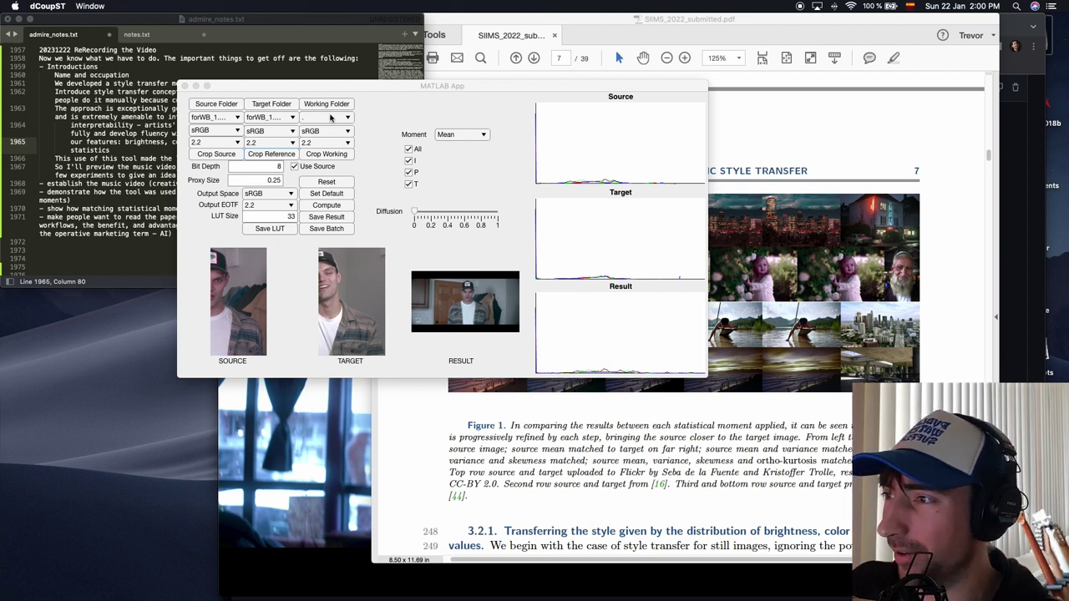
- Turn off Use Source, load forWB_1.2.1.png as the working image, and compute
click(293, 167)
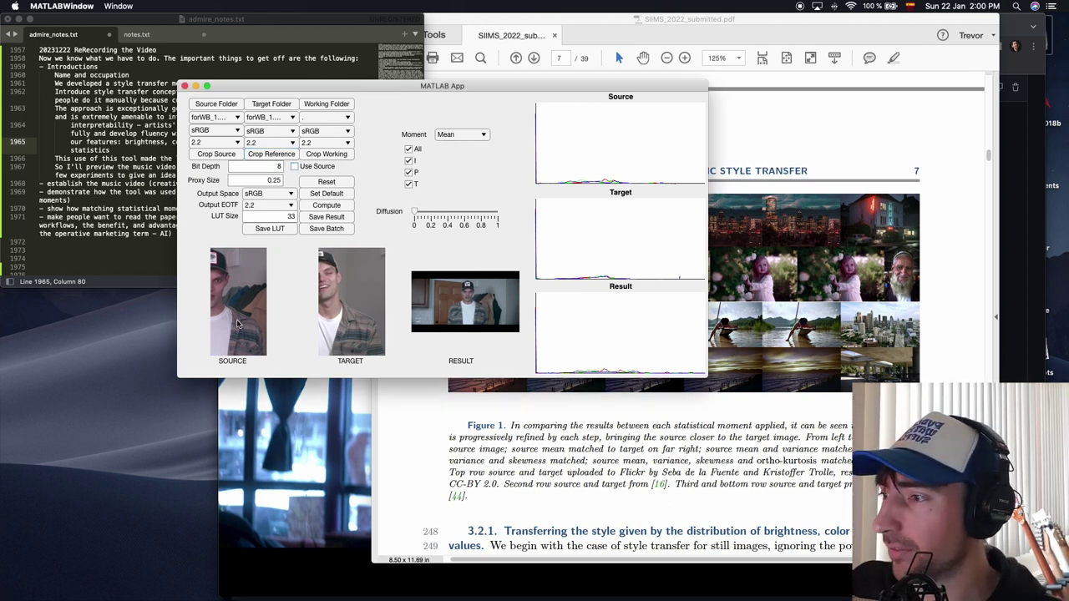
click(338, 117)
click(328, 198)
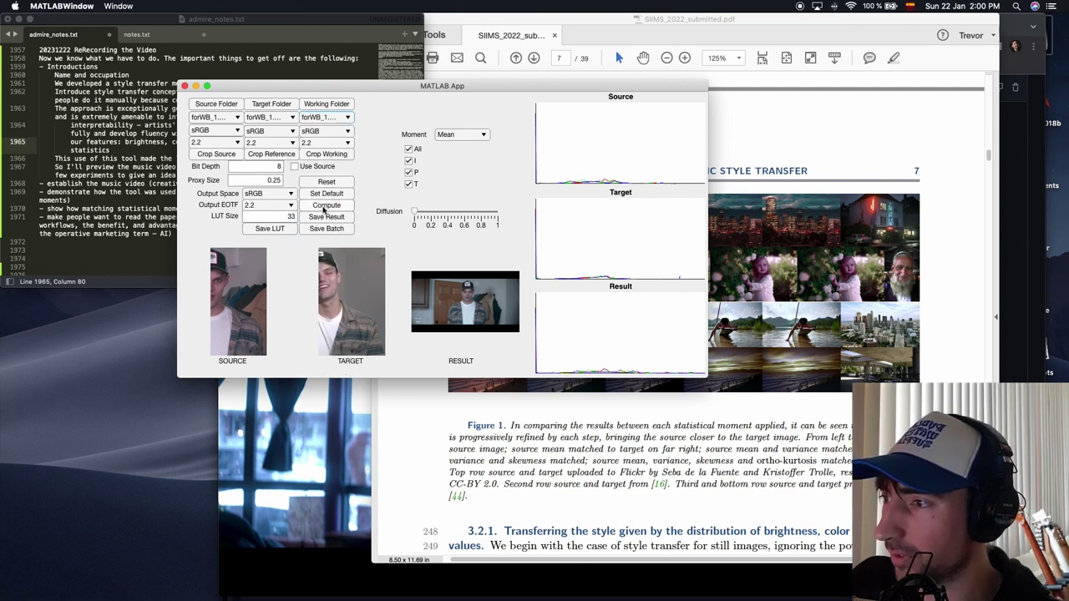
click(325, 208)
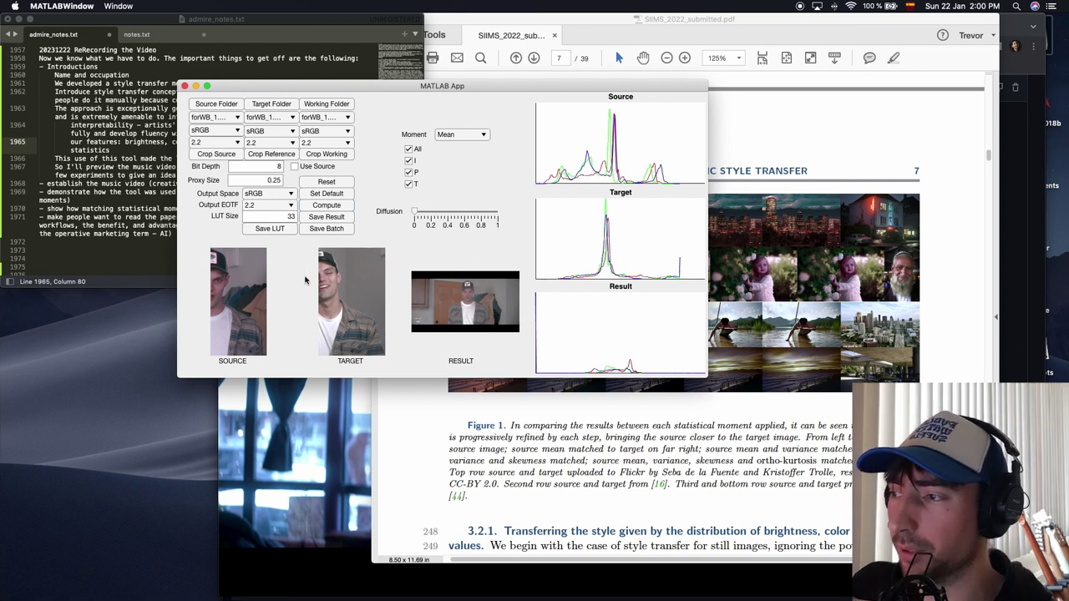
- Set the statistical moment to Variance and clear all channel selections
click(462, 134)
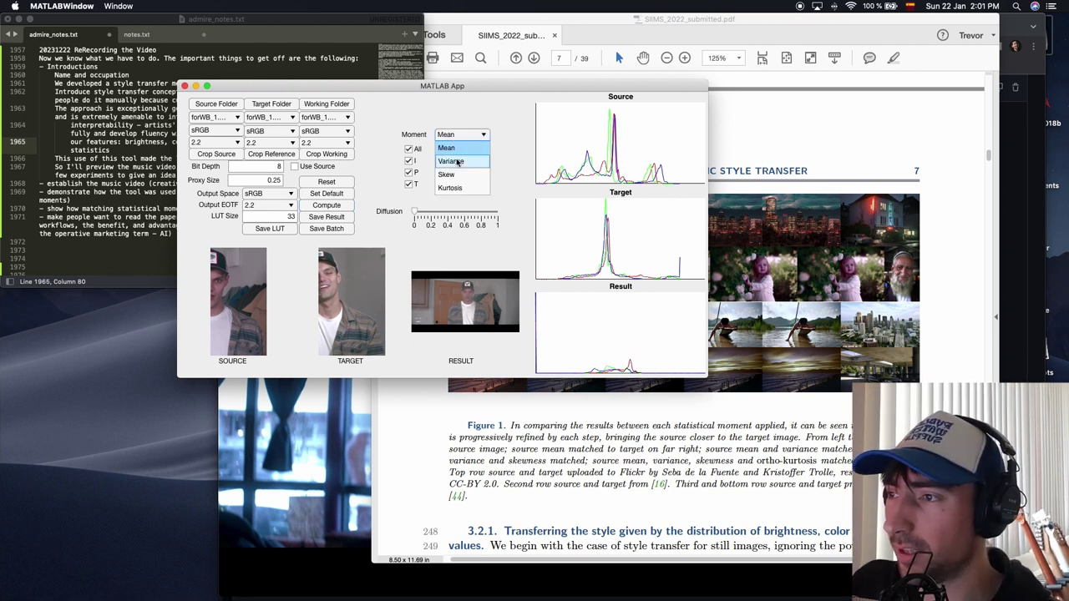
click(457, 162)
click(408, 149)
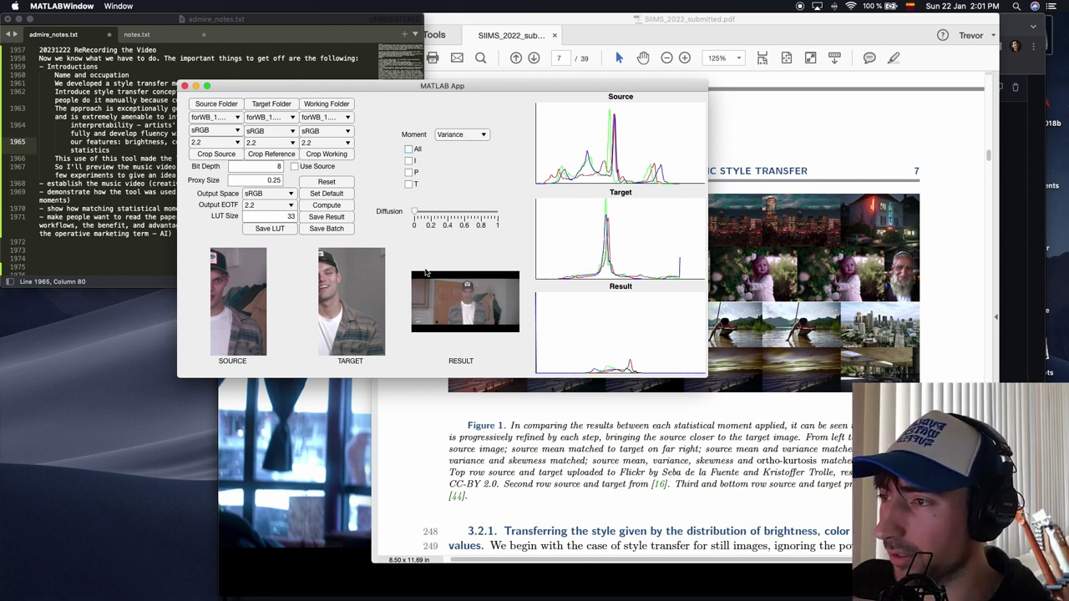
- Reset the moment to Mean and highlight the brightness, contrast, key, blacks/whites note
click(460, 136)
click(466, 142)
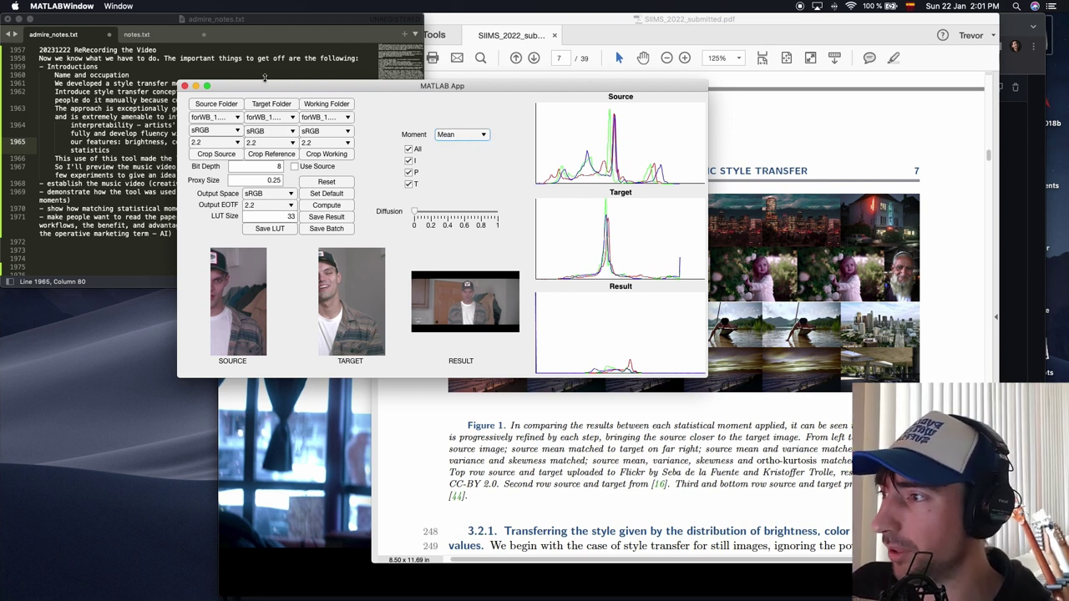
drag(260, 88, 490, 73)
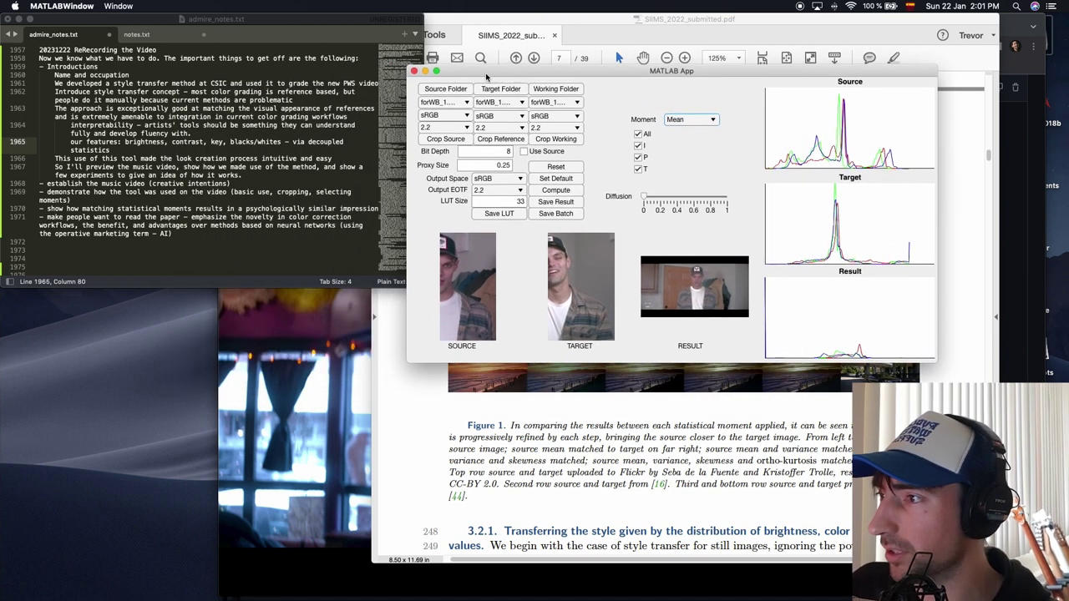
click(125, 142)
drag(125, 142, 282, 142)
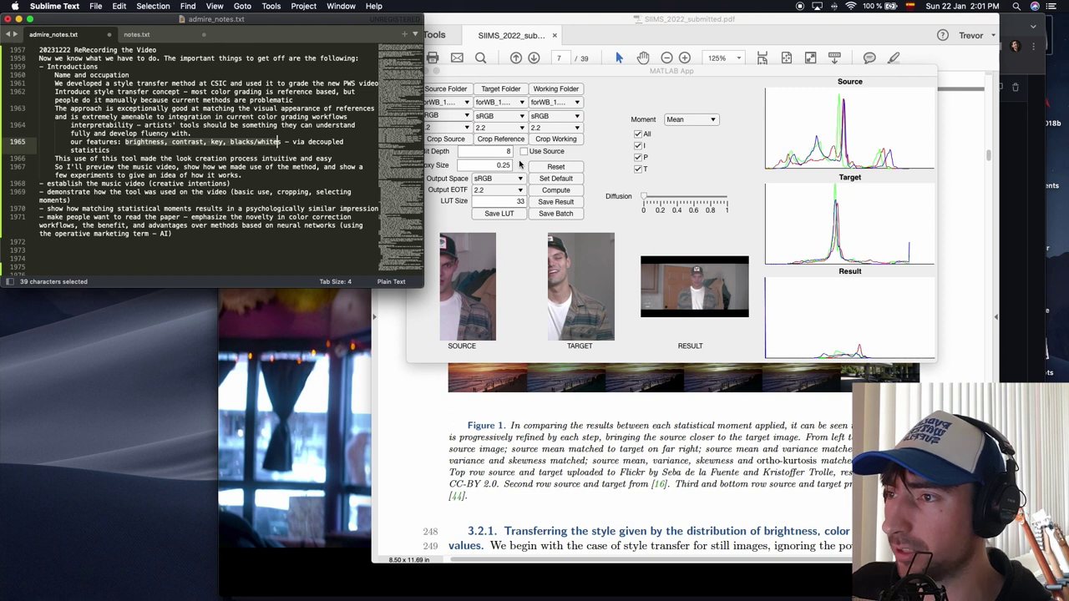
- Cycle the moment through Variance, Skew and Kurtosis, return to Mean, and recompute
click(690, 123)
click(690, 123)
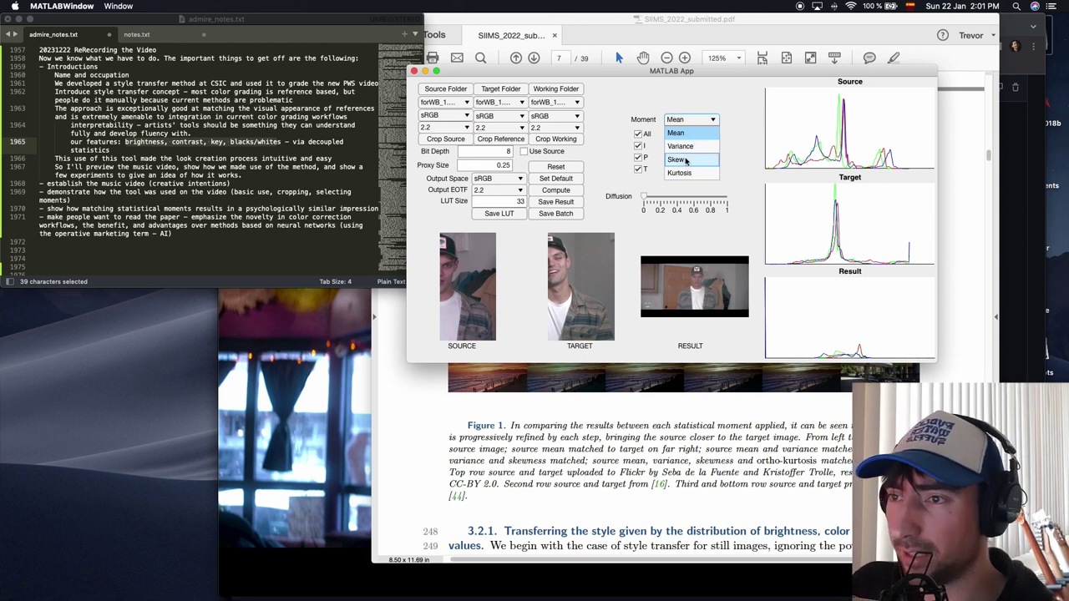
click(680, 146)
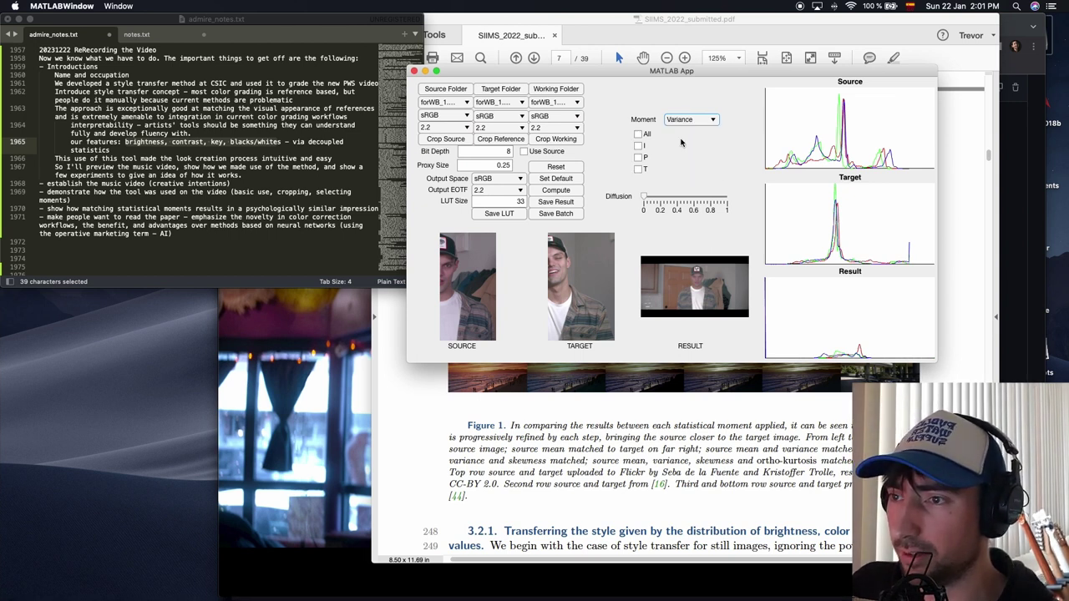
click(681, 122)
click(682, 121)
click(690, 122)
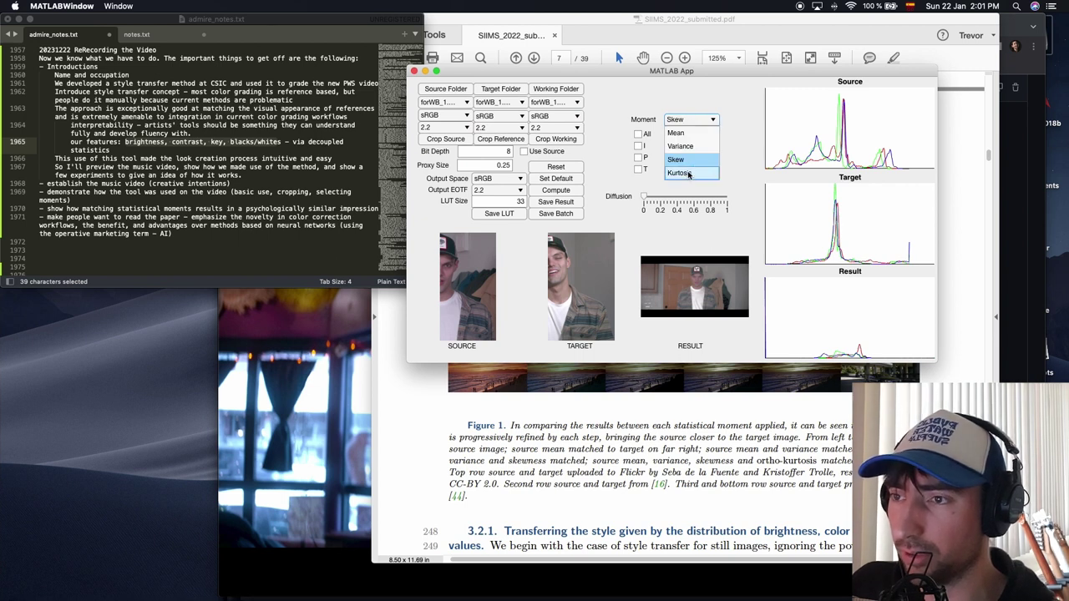
click(679, 172)
click(689, 121)
click(680, 159)
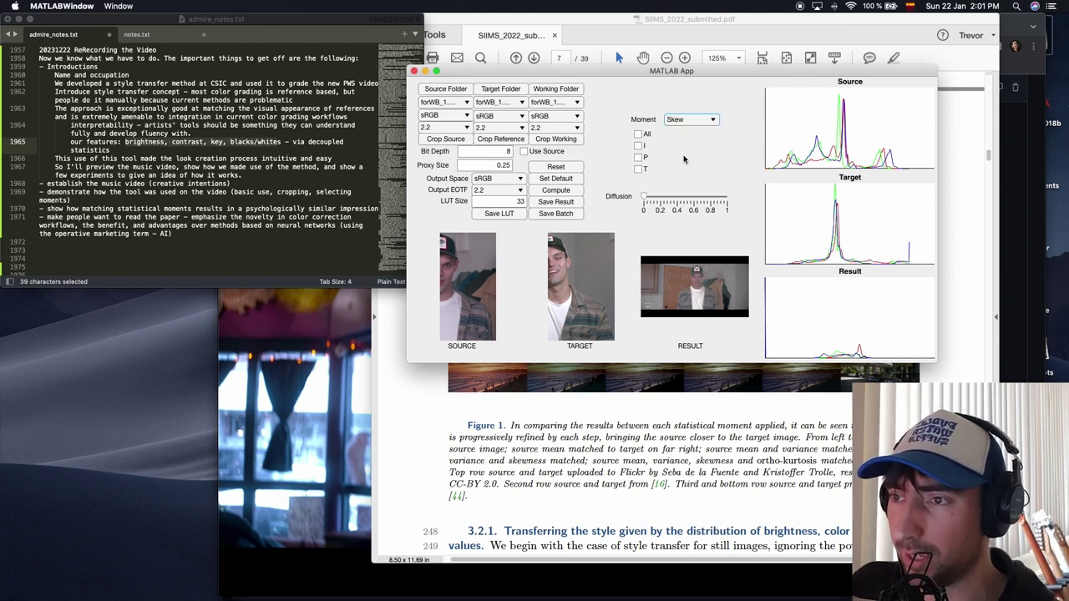
click(692, 121)
click(691, 147)
click(695, 121)
click(694, 133)
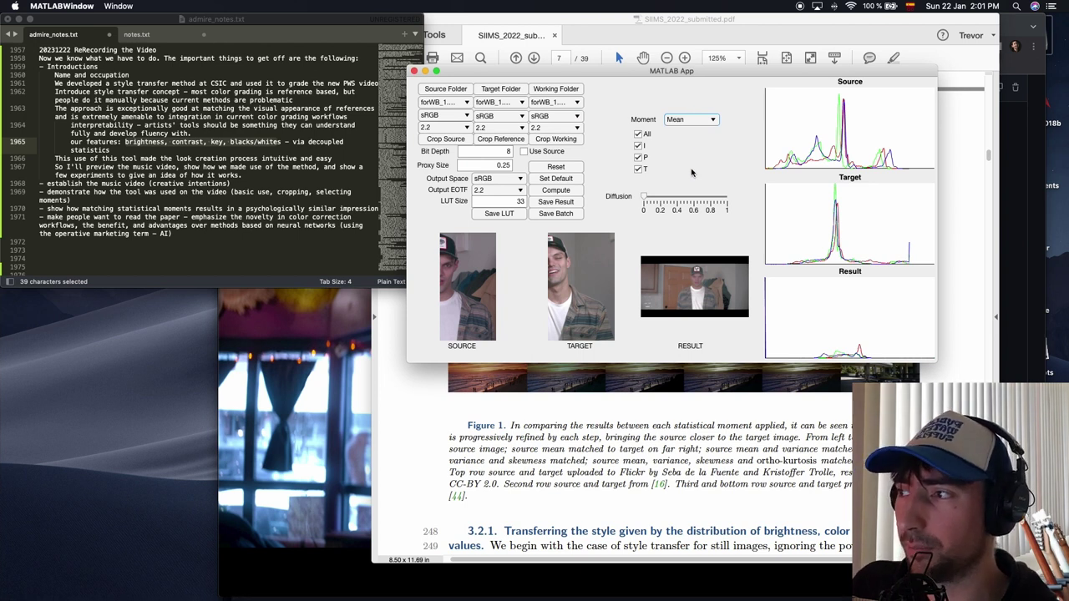
click(568, 192)
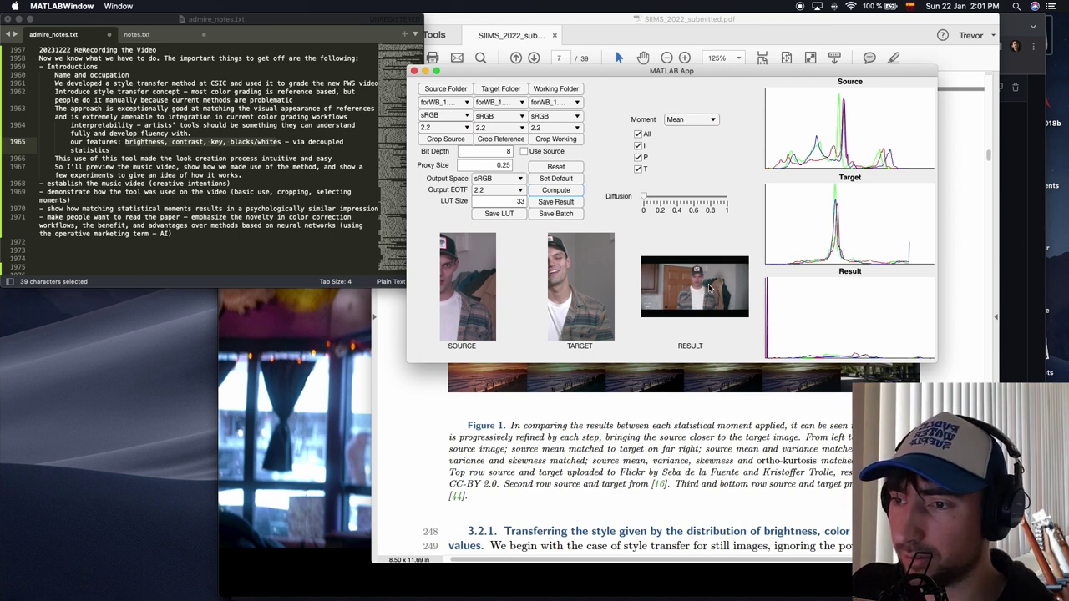
- Make forWB_1.2.1.png the source image and move the app window to the lower left
click(443, 102)
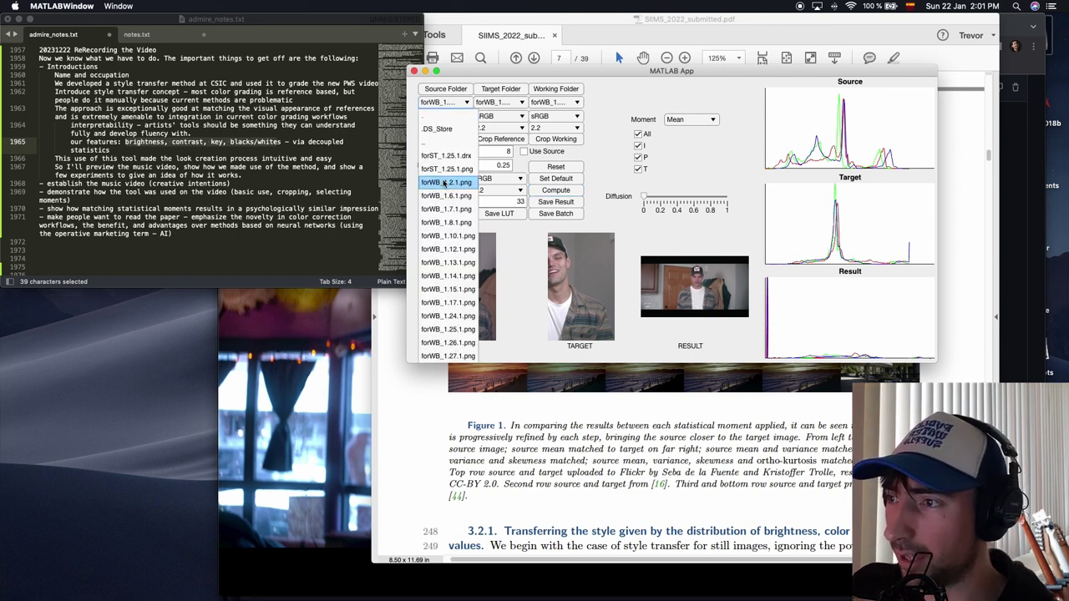
click(443, 182)
click(451, 103)
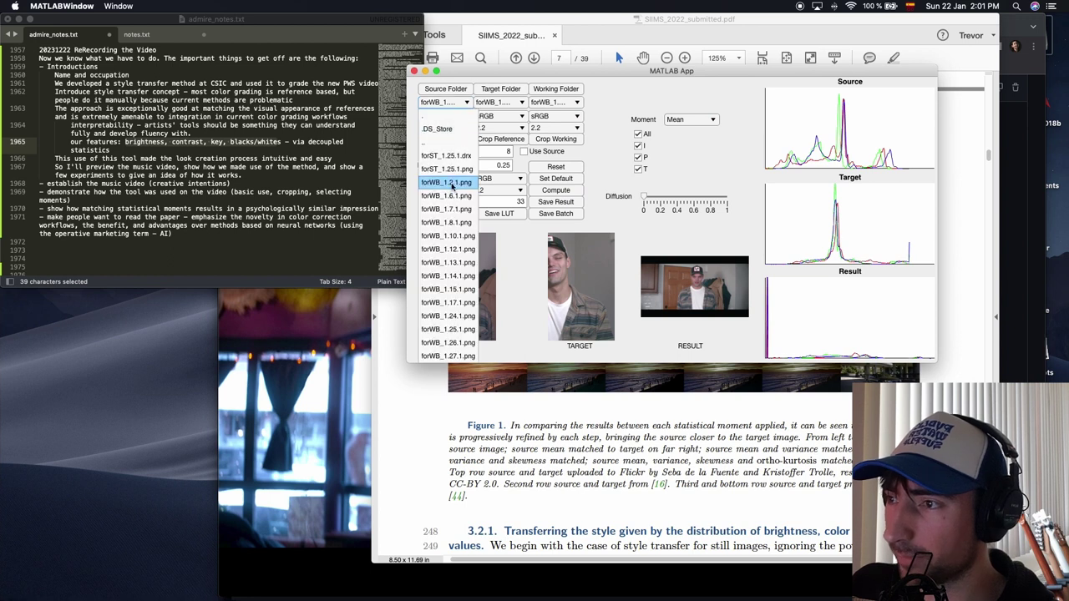
click(447, 195)
click(447, 102)
click(449, 183)
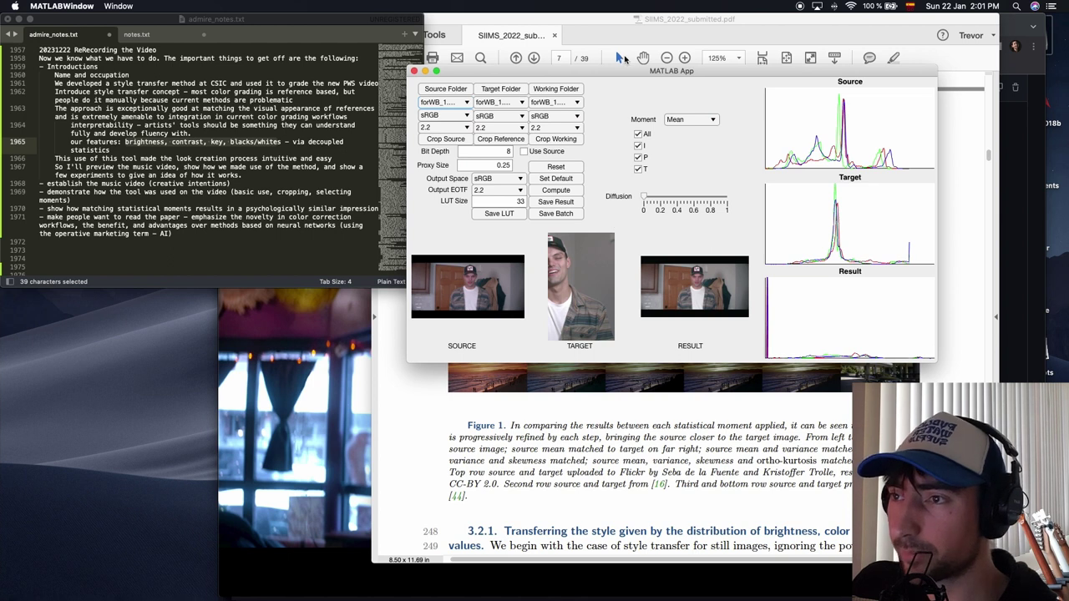
drag(622, 75, 322, 231)
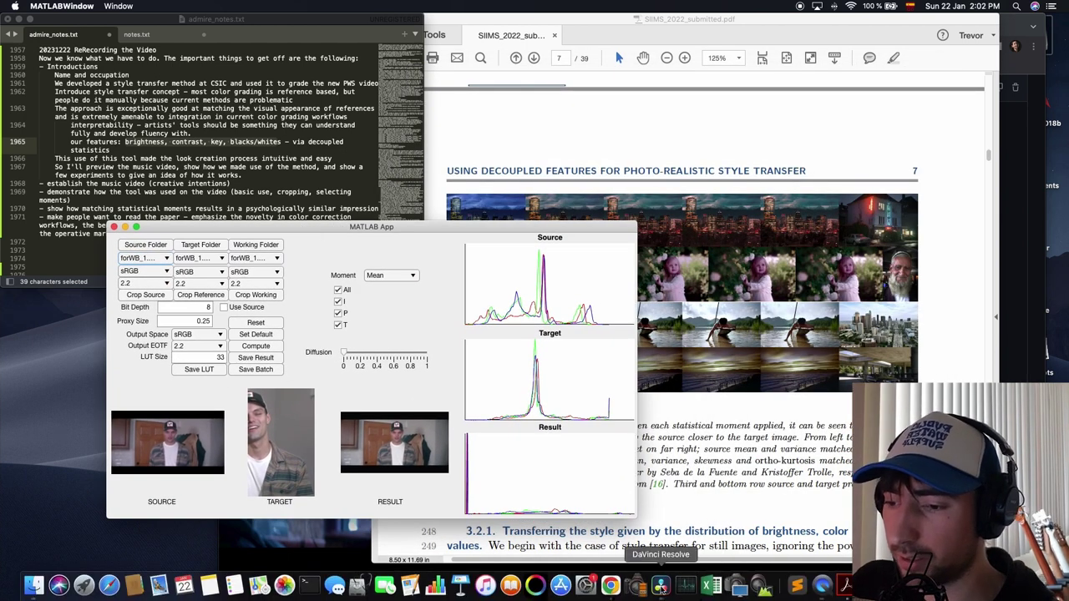
- In DaVinci Resolve, load clip 07 of the man in the cap into the viewer
click(661, 585)
click(555, 359)
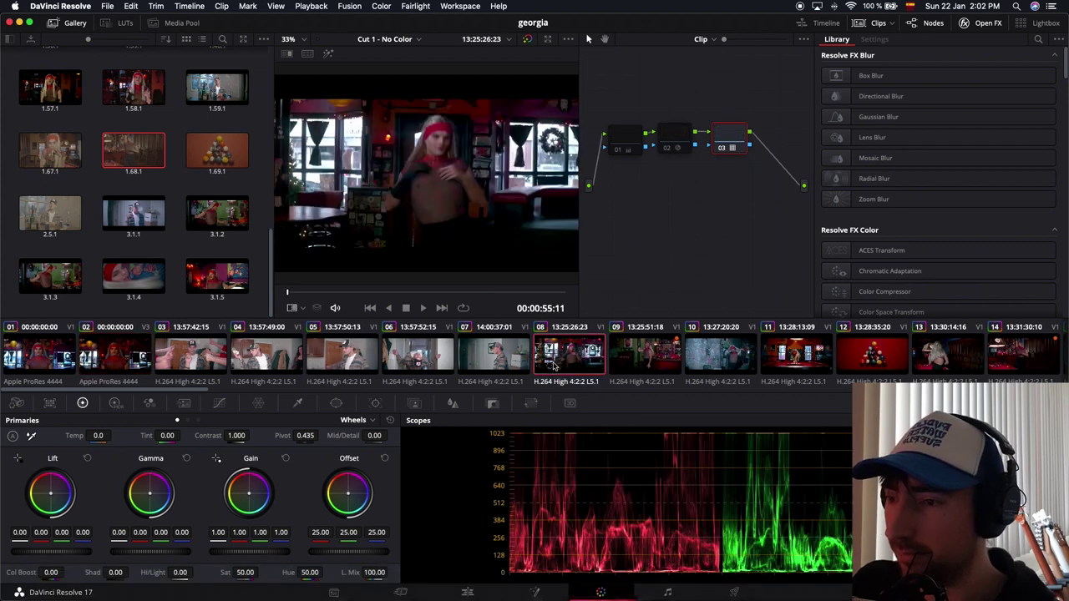
click(505, 360)
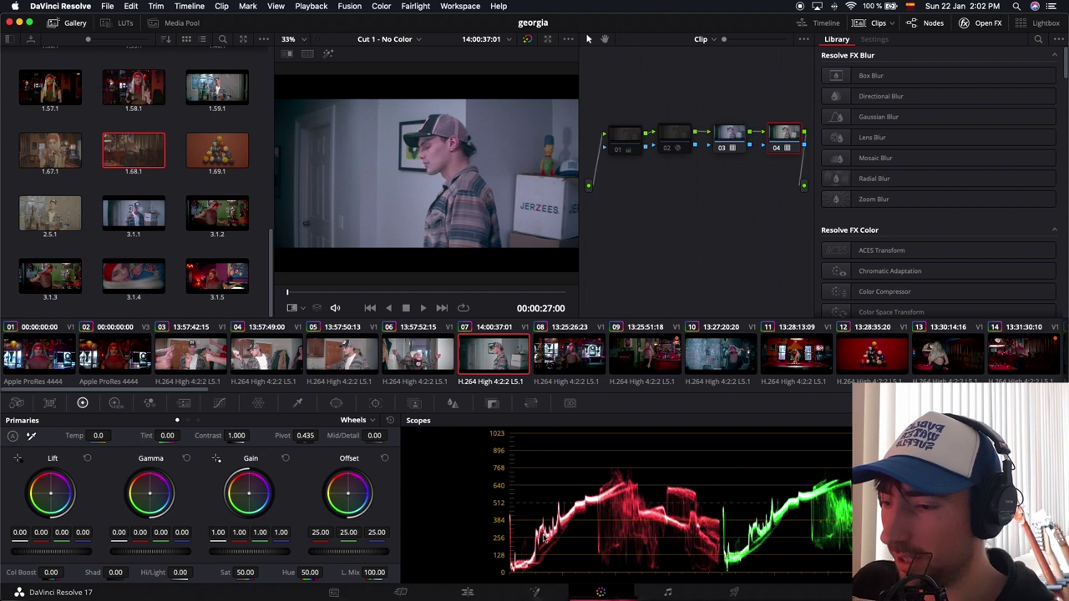
- Save the Resolve project and open the DaVinci Resolve menu to hide it
click(117, 6)
click(130, 79)
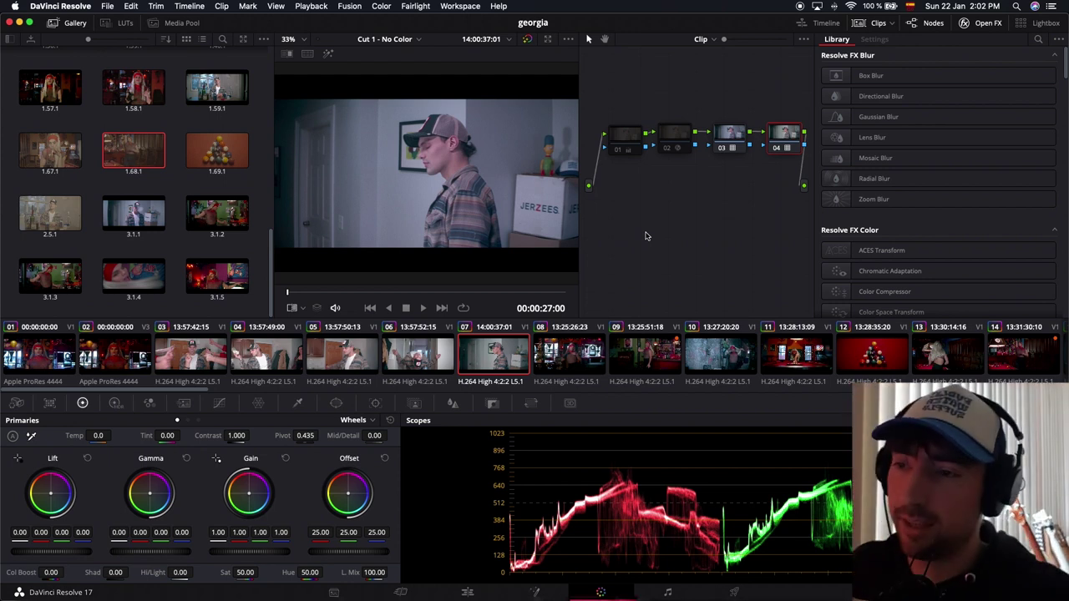
click(105, 5)
click(107, 6)
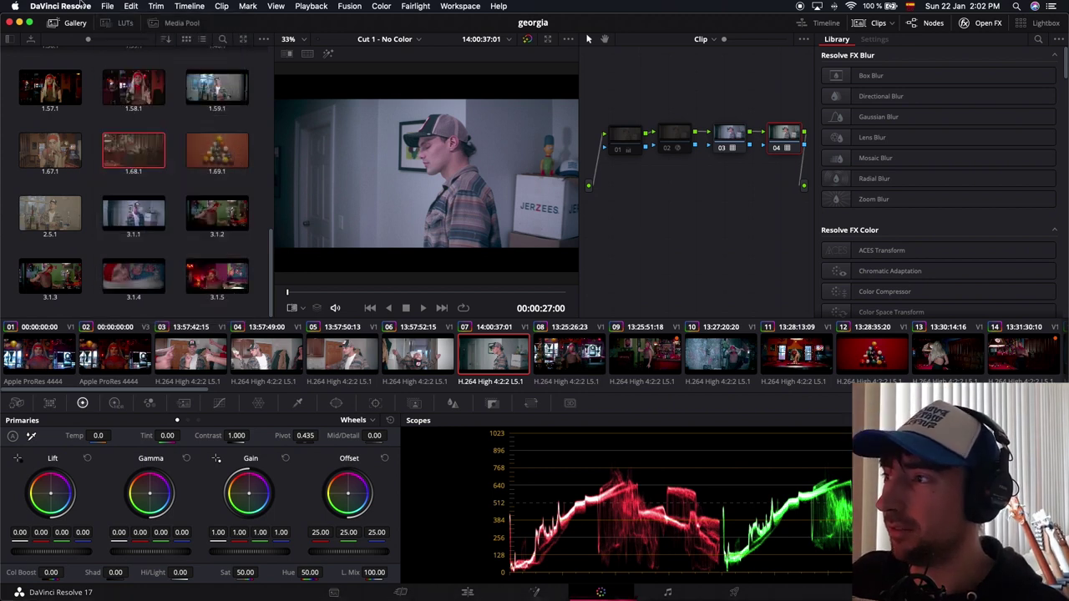
click(85, 6)
- Hide Resolve, park the style-transfer app at lower left, and slide the paper PDF over it
click(90, 84)
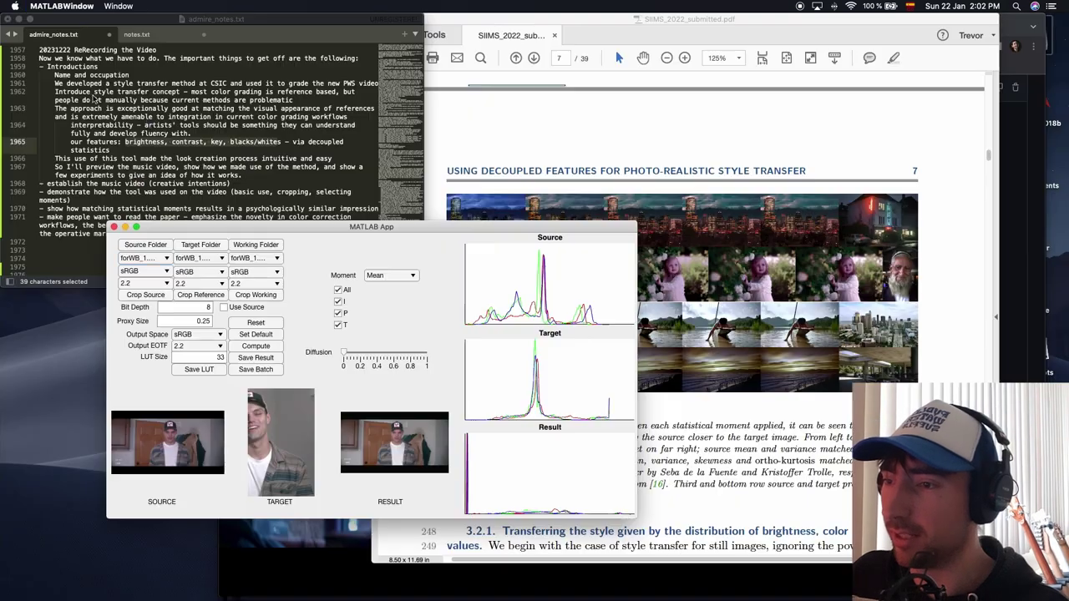
drag(326, 230, 267, 214)
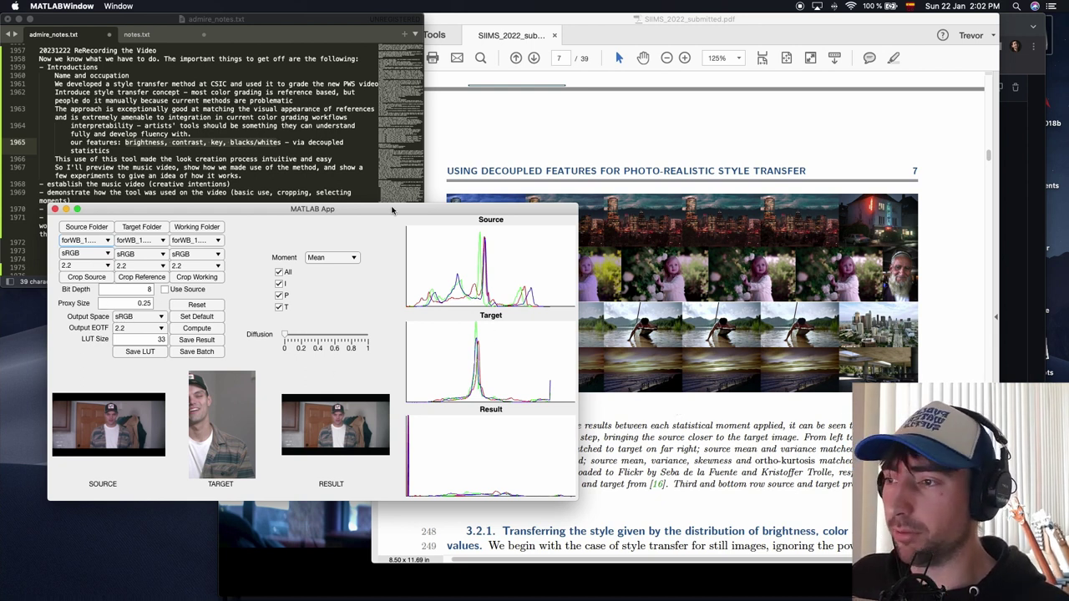
drag(392, 210, 340, 288)
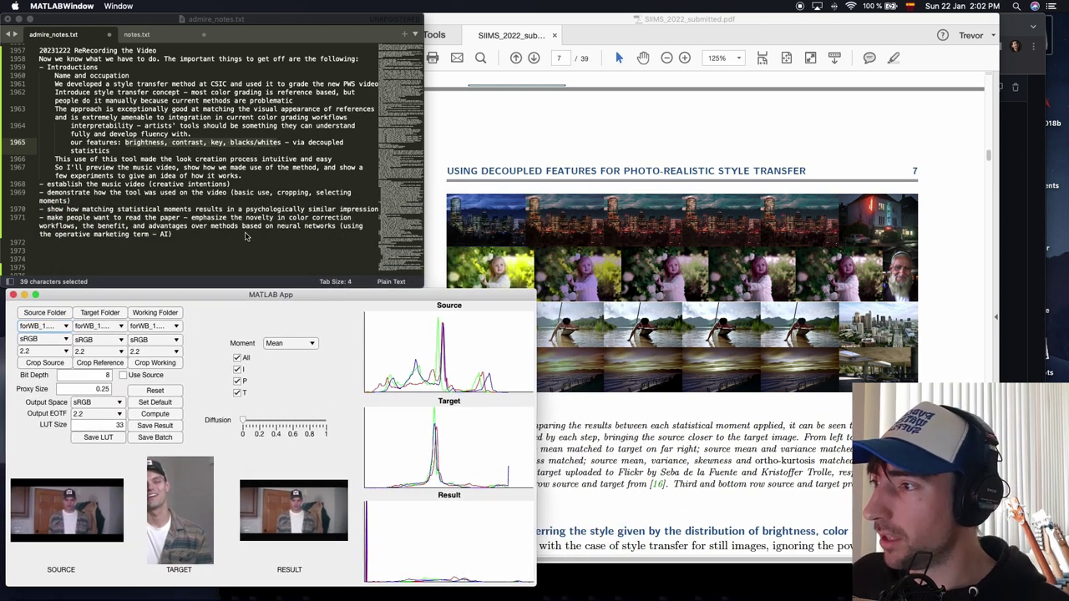
click(637, 104)
drag(623, 23, 411, 12)
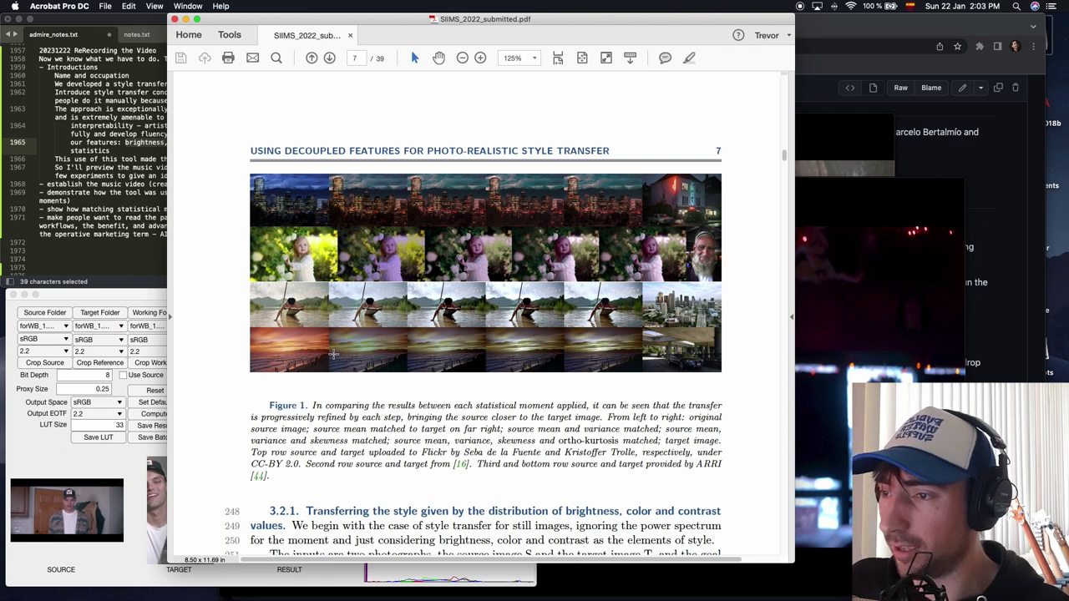
- Scroll the SIIMS_2022_submitted paper to Figure 1's comparison rows on page 7
scroll(297, 205, down, 1)
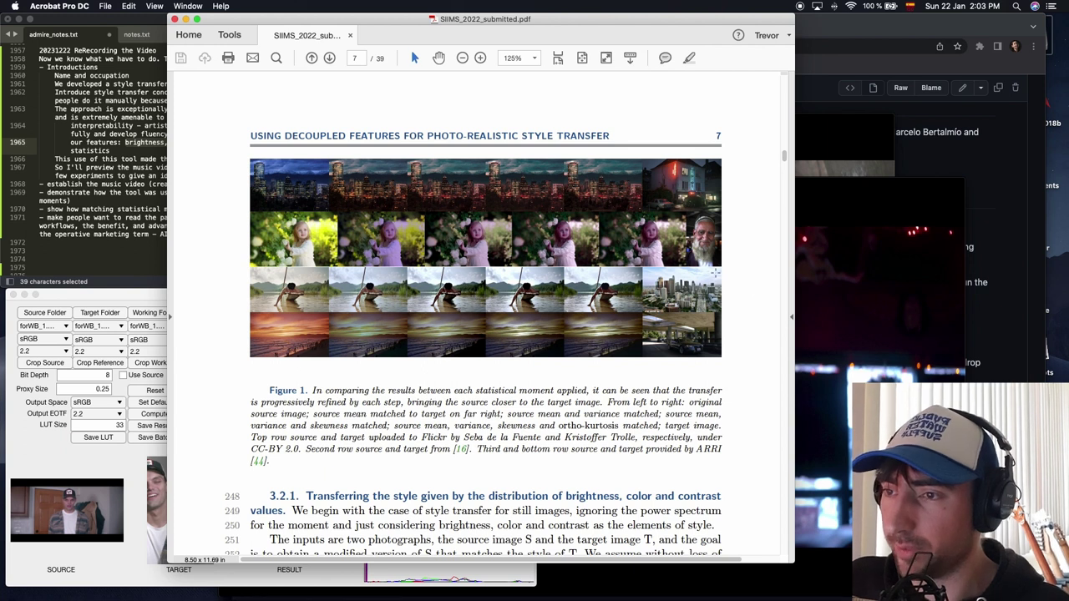
scroll(716, 272, down, 2)
scroll(704, 199, up, 1)
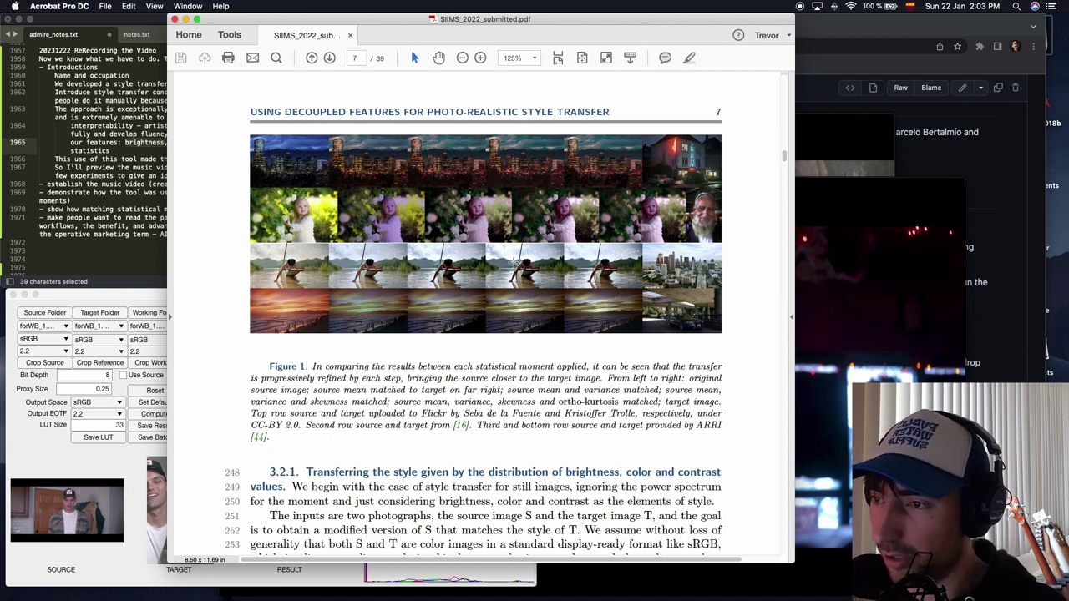
- Magnify Figure 1 to 300% and pan across its comparison image rows
click(481, 58)
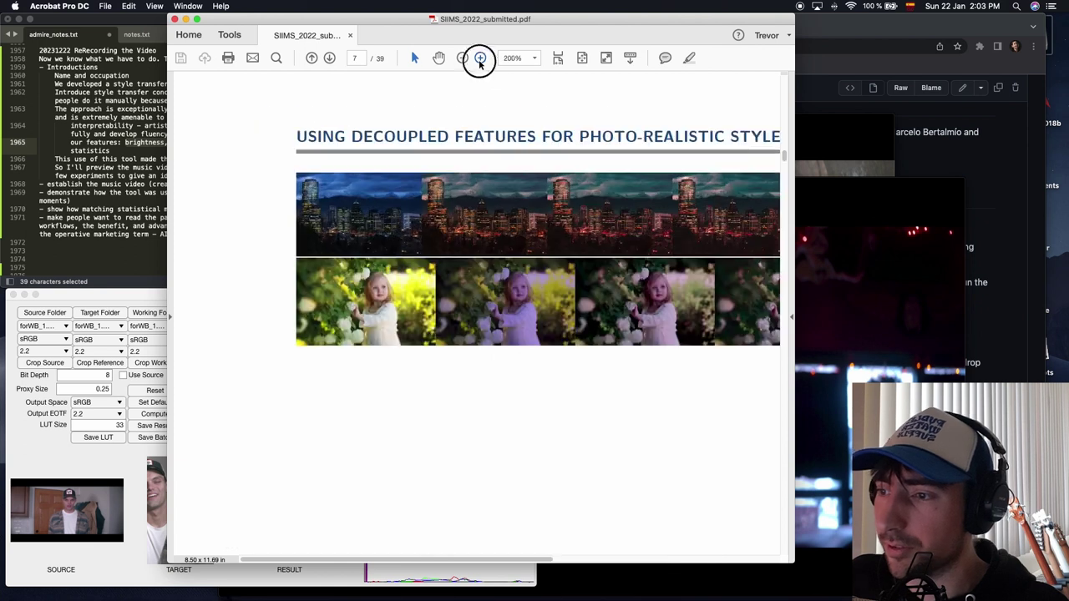
click(481, 57)
click(480, 58)
scroll(632, 276, down, 10)
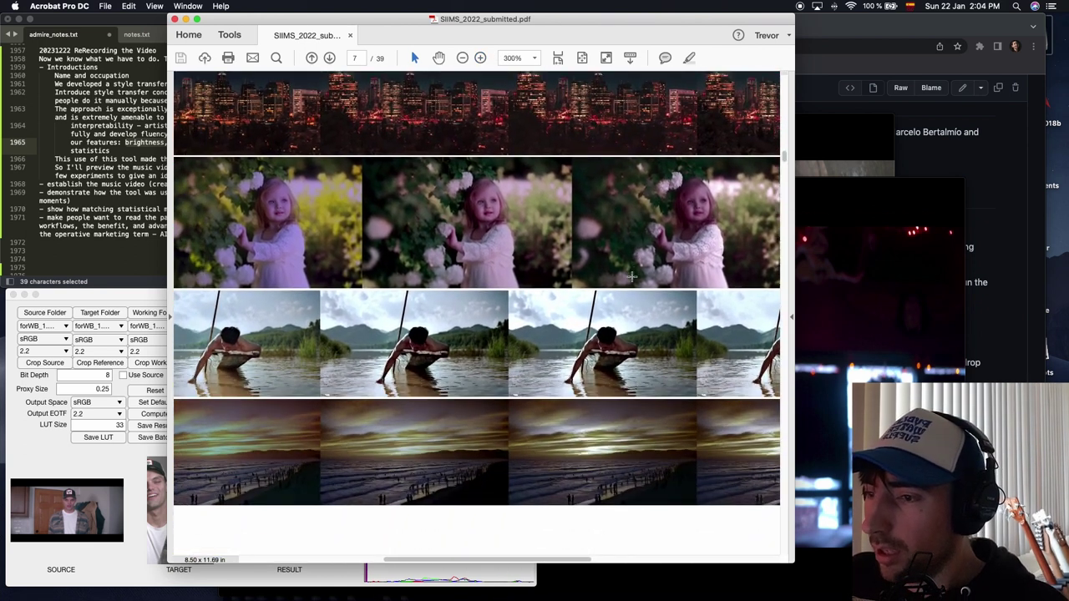
scroll(596, 282, right, 2)
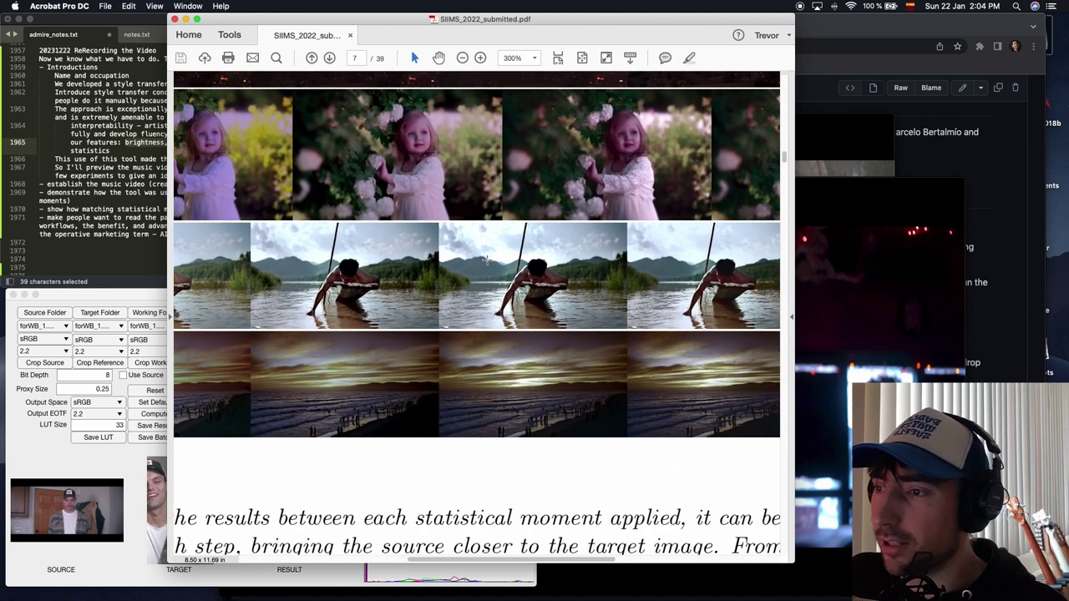
scroll(582, 288, right, 5)
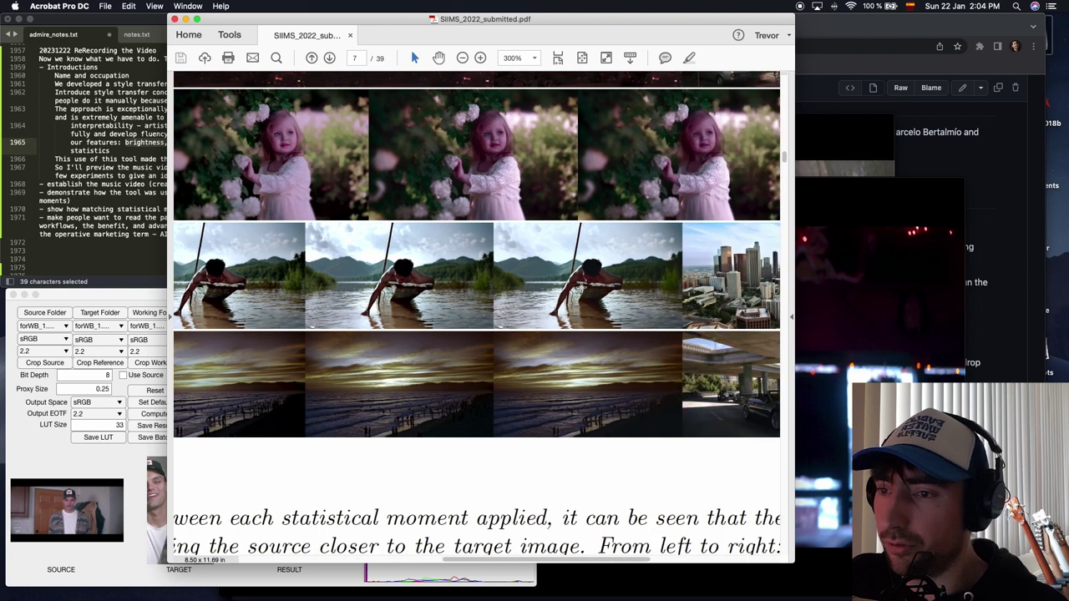
scroll(580, 285, right, 3)
scroll(652, 266, right, 3)
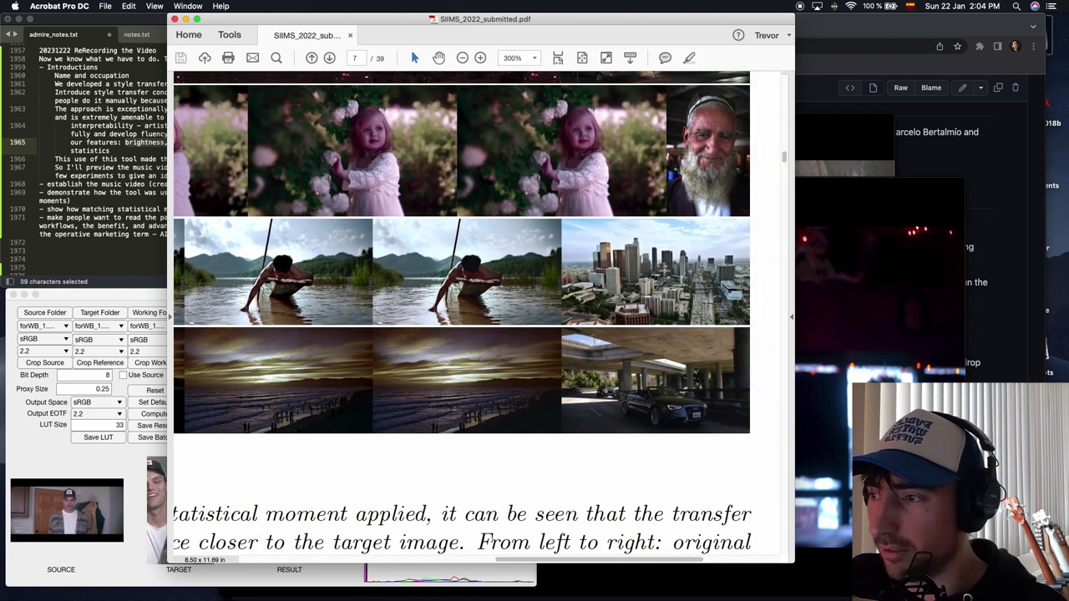
scroll(663, 270, left, 2)
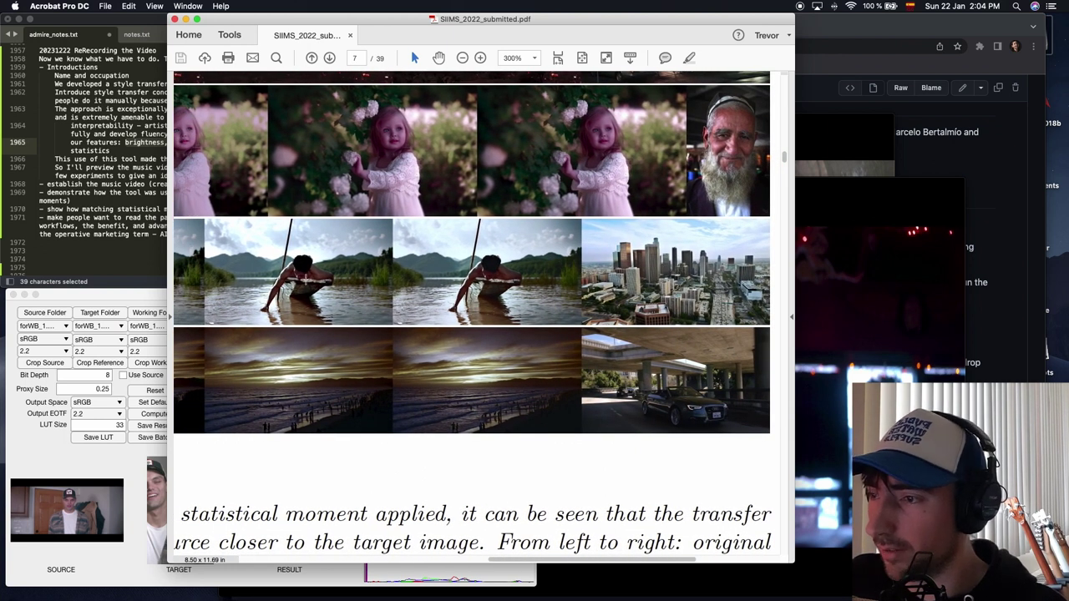
scroll(467, 267, right, 2)
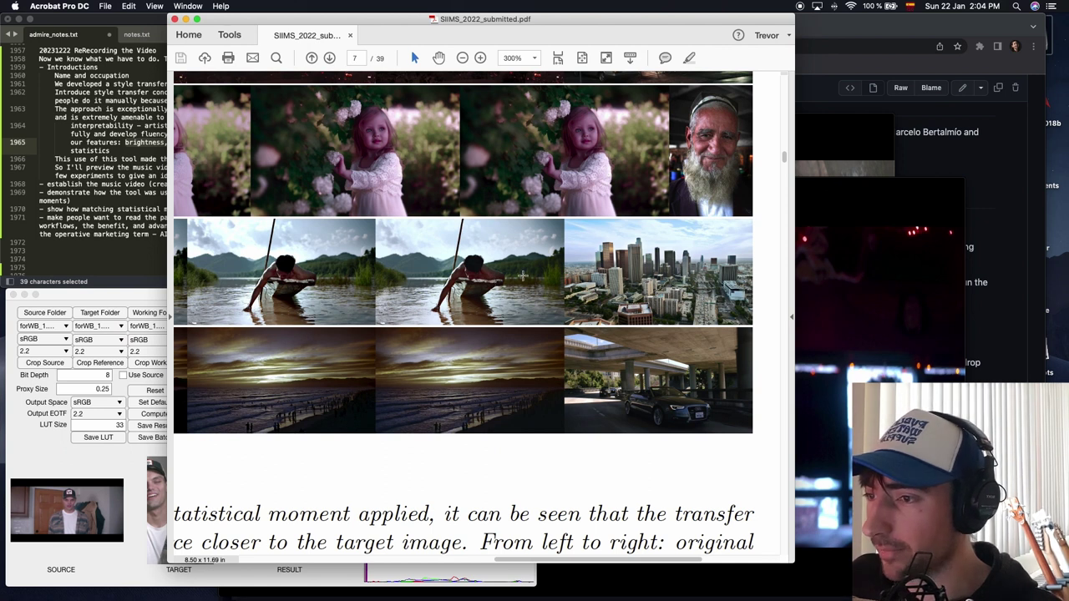
scroll(523, 275, left, 10)
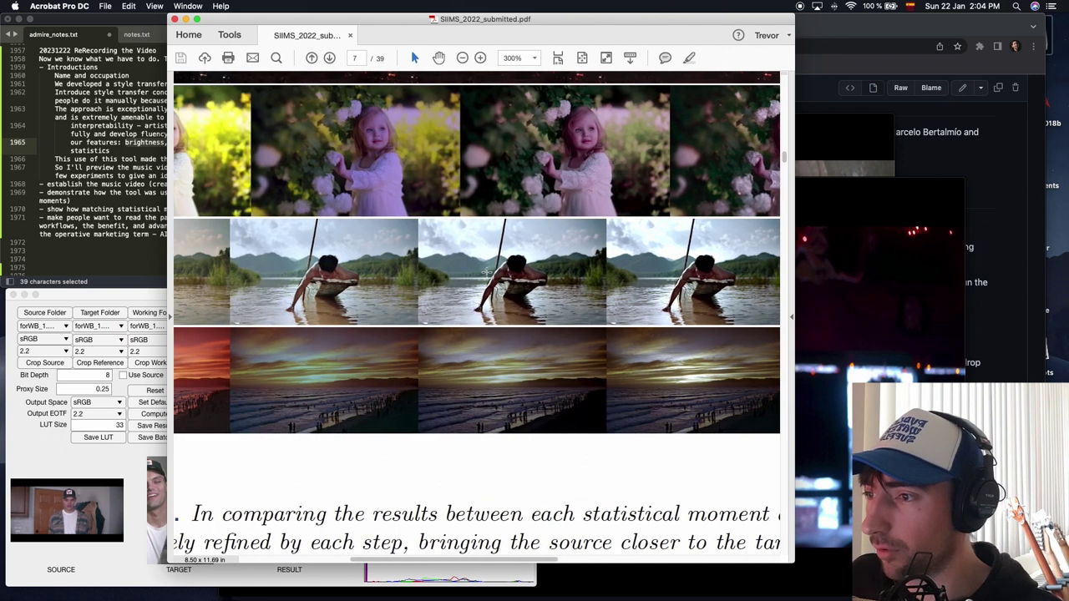
scroll(486, 271, right, 10)
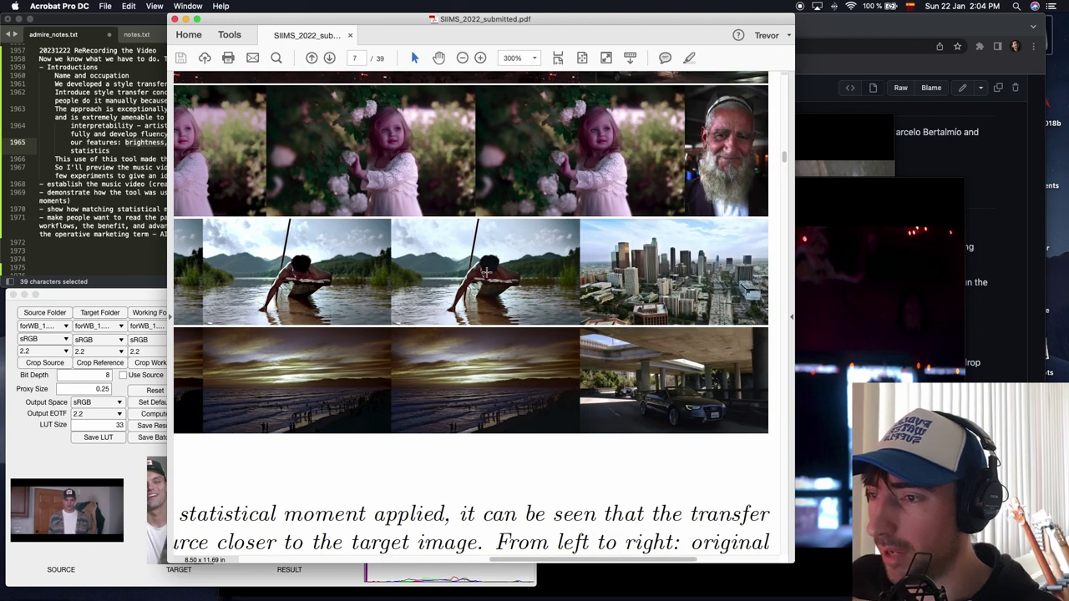
scroll(486, 271, left, 5)
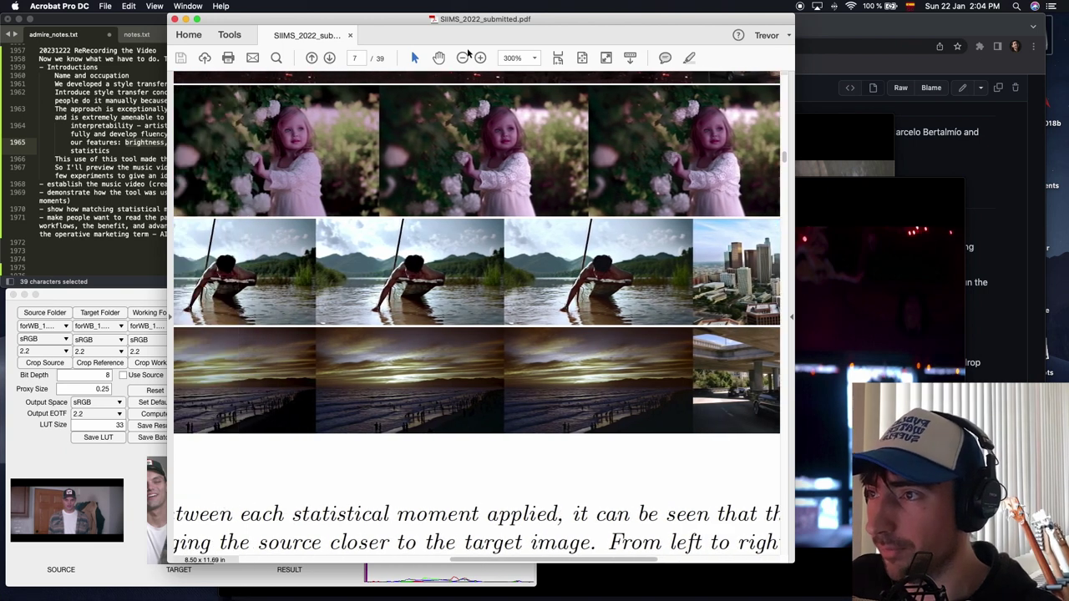
- Zoom back out to fit the whole Figure 1 and its caption in view
click(462, 57)
click(462, 58)
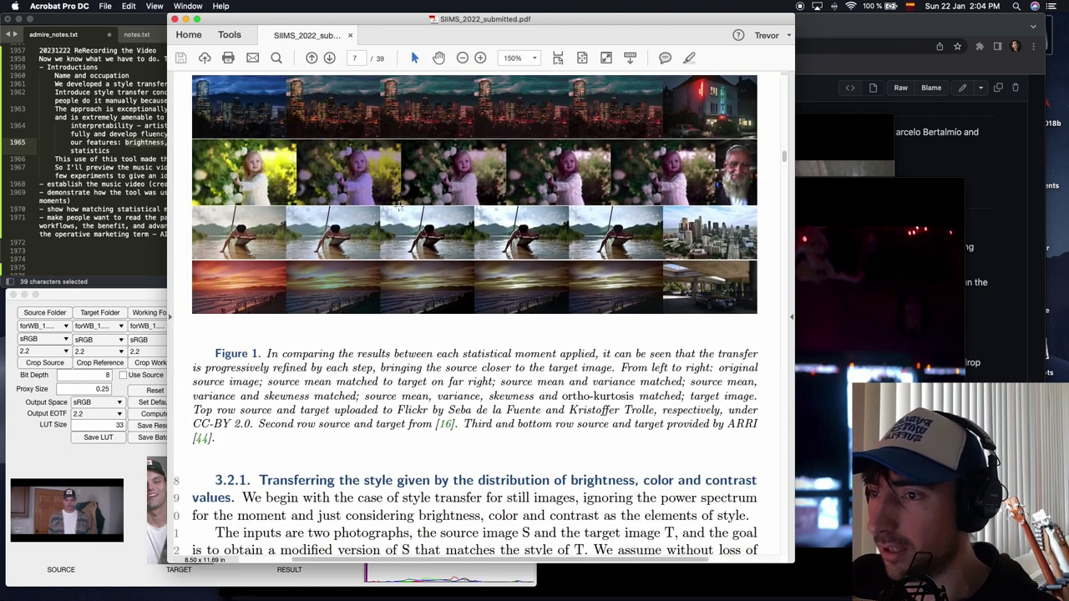
scroll(399, 206, right, 2)
scroll(417, 218, up, 1)
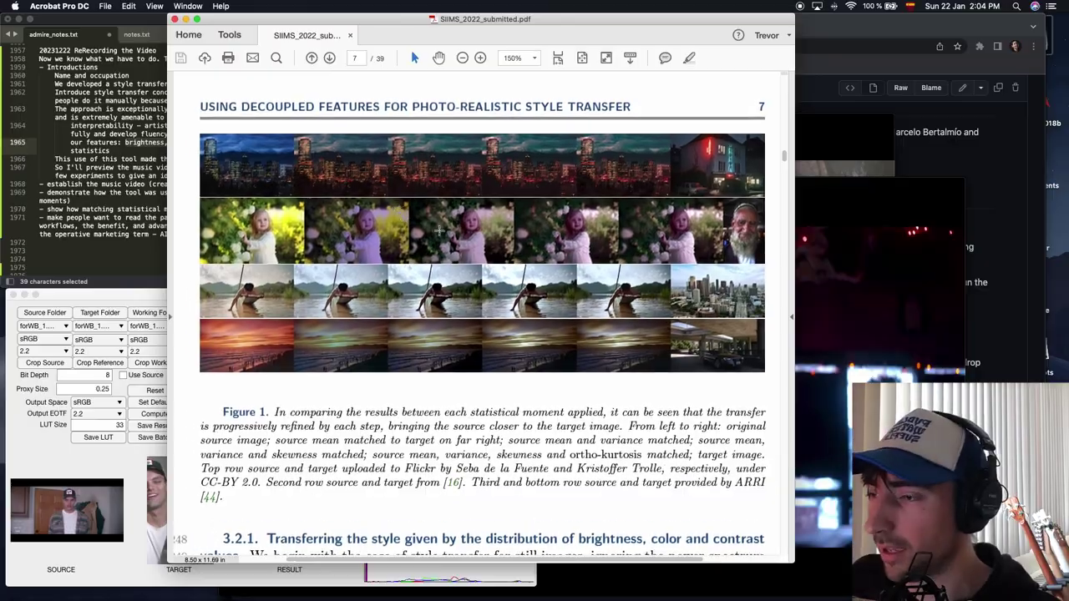
scroll(437, 312, down, 20)
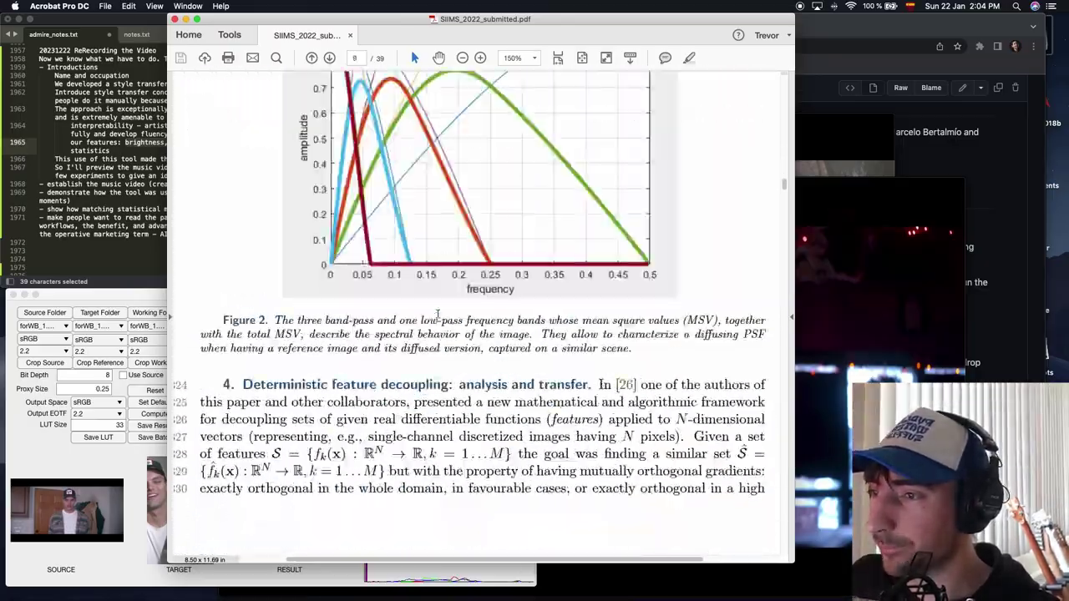
scroll(436, 313, down, 12)
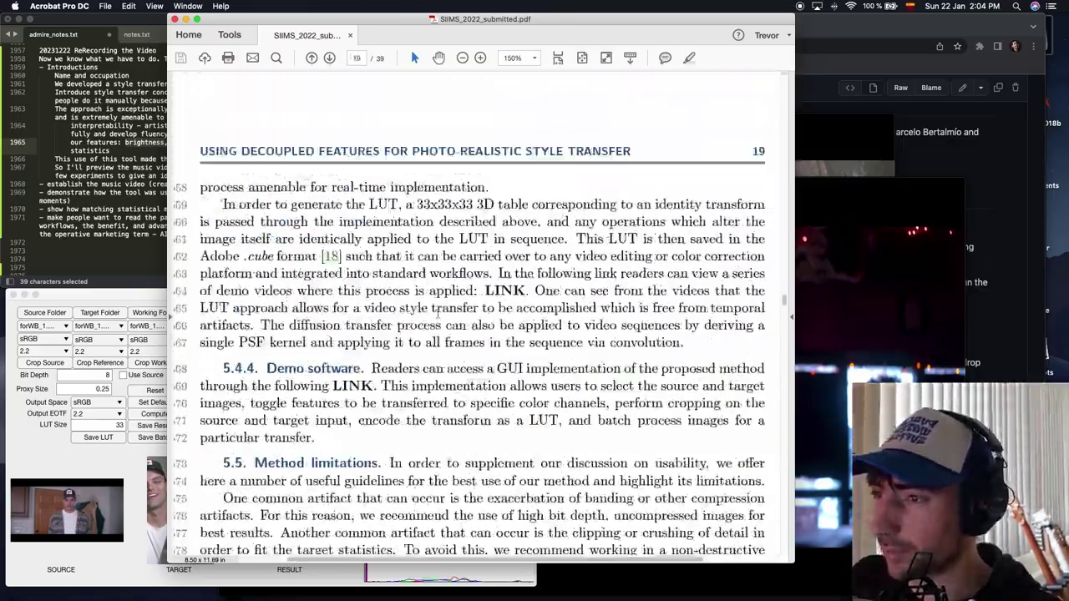
scroll(437, 312, up, 20)
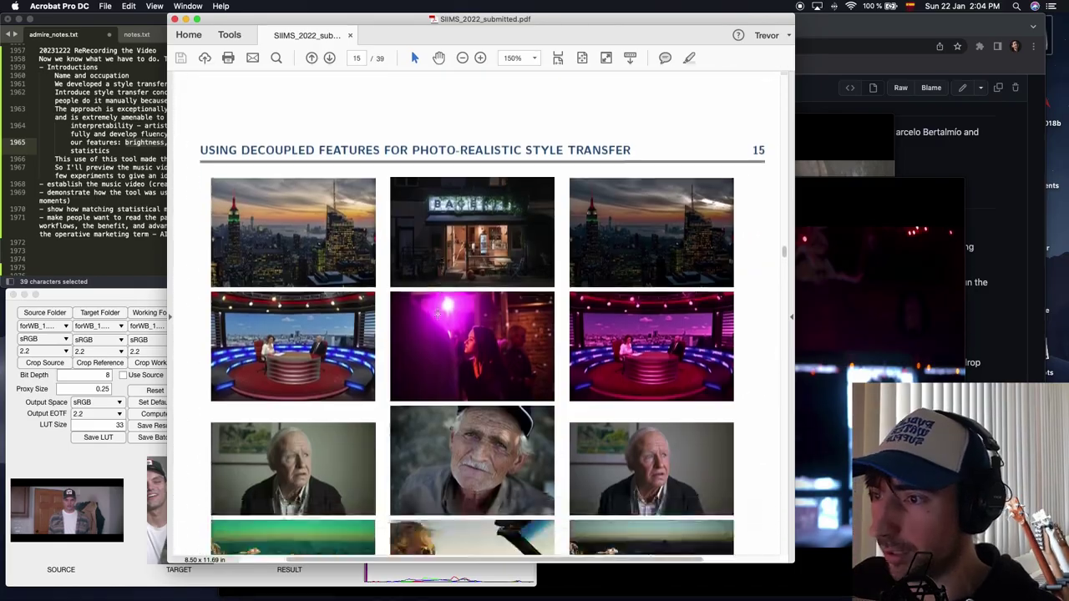
scroll(437, 313, down, 5)
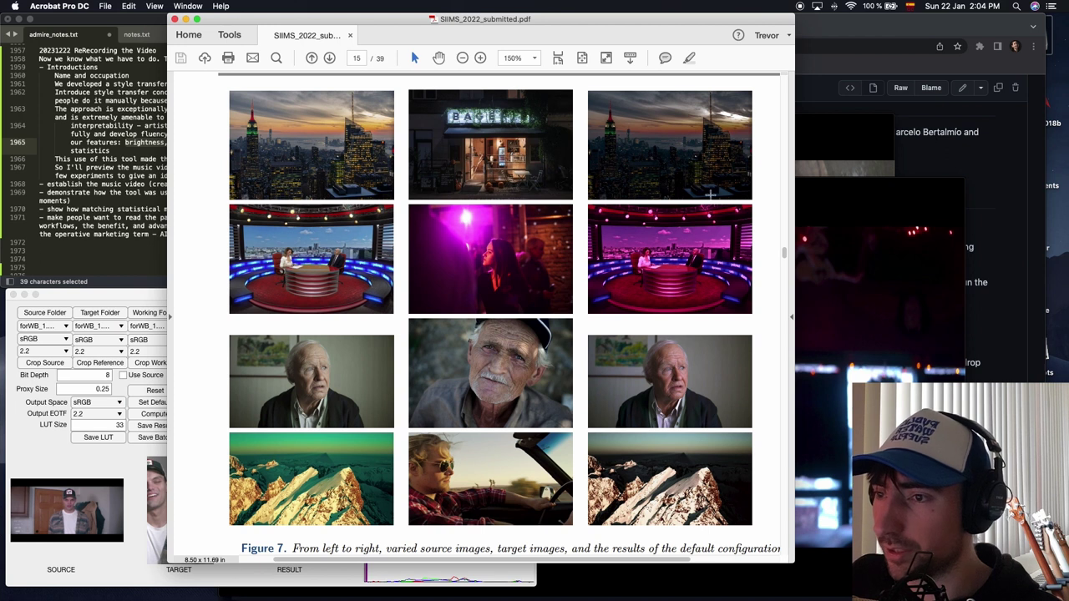
- Scroll through the paper to page 34's grids of style-transfer results
scroll(606, 143, right, 2)
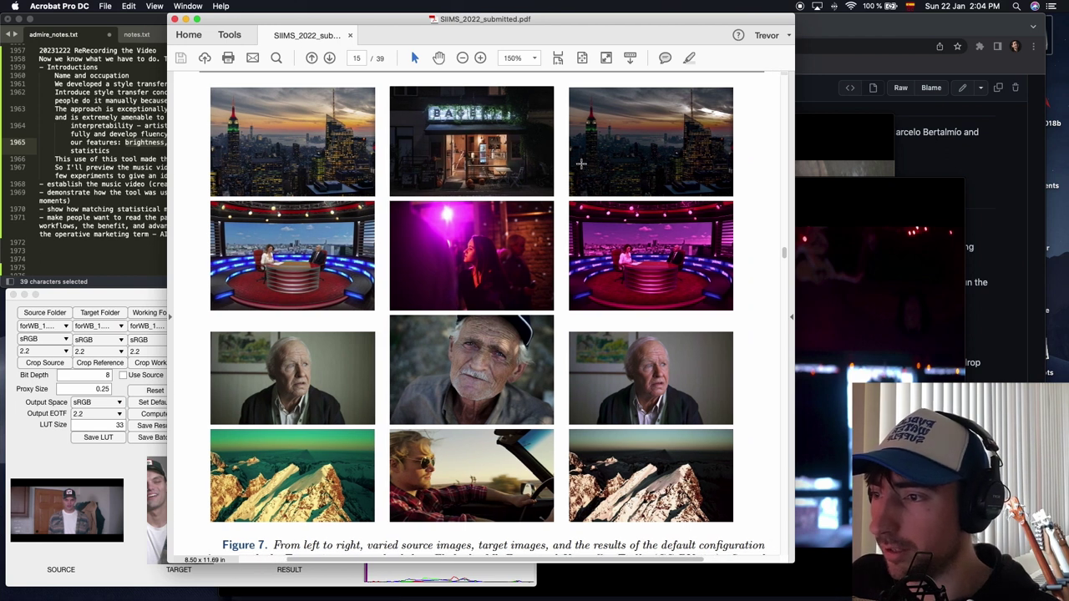
scroll(579, 164, down, 2)
scroll(577, 167, up, 3)
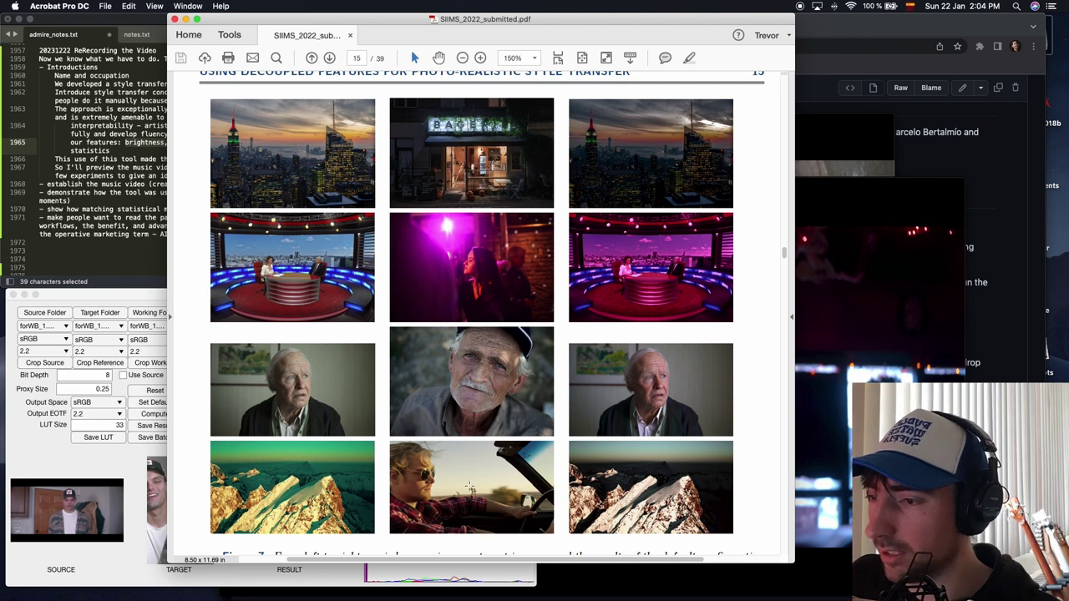
scroll(574, 486, down, 1)
scroll(471, 485, down, 20)
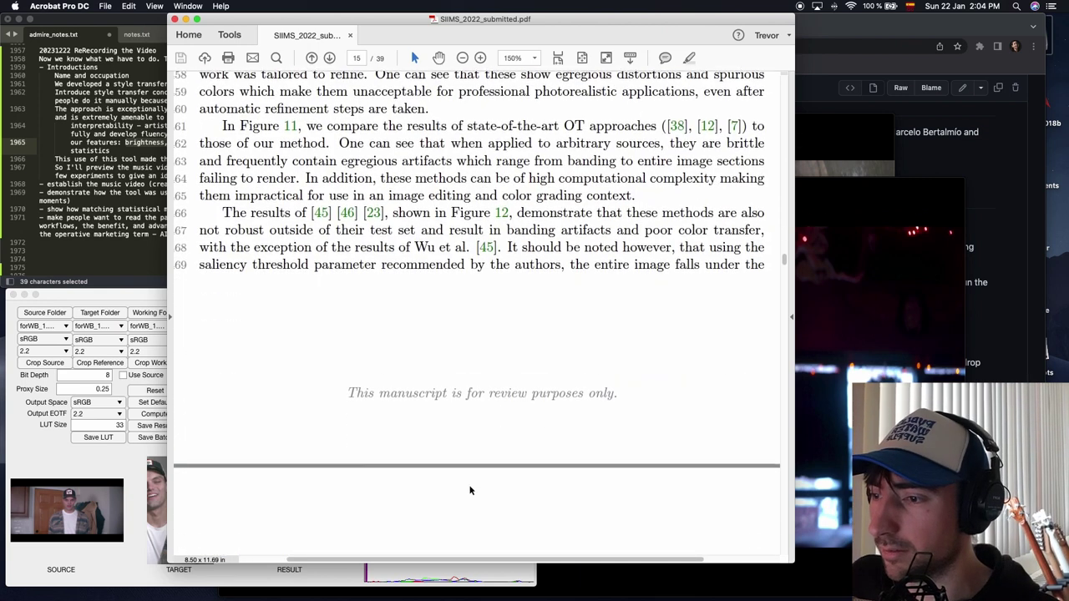
scroll(382, 178, up, 2)
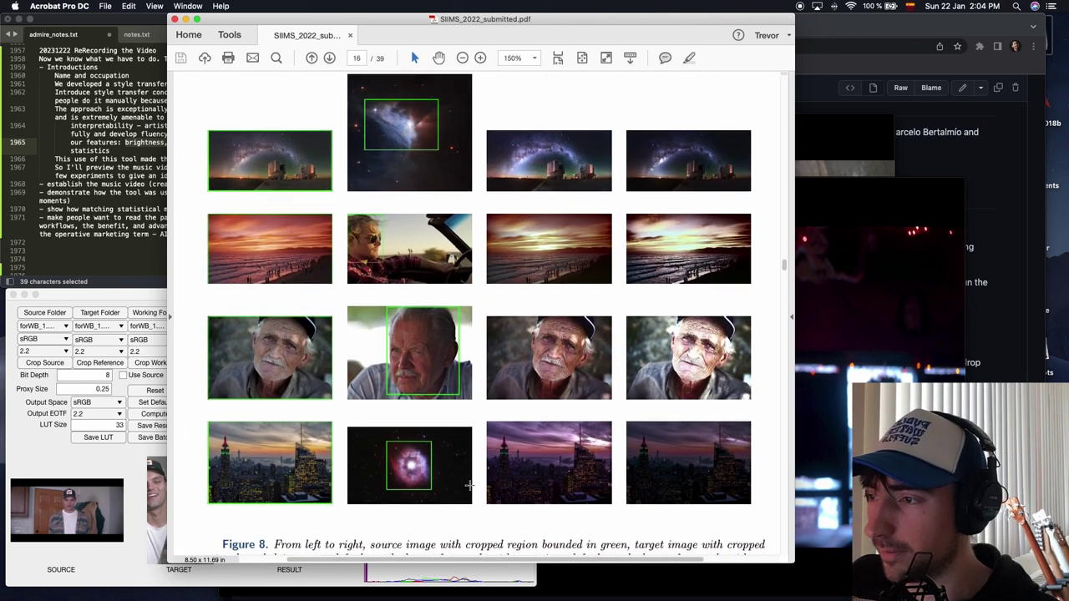
scroll(382, 178, down, 1)
scroll(380, 159, right, 2)
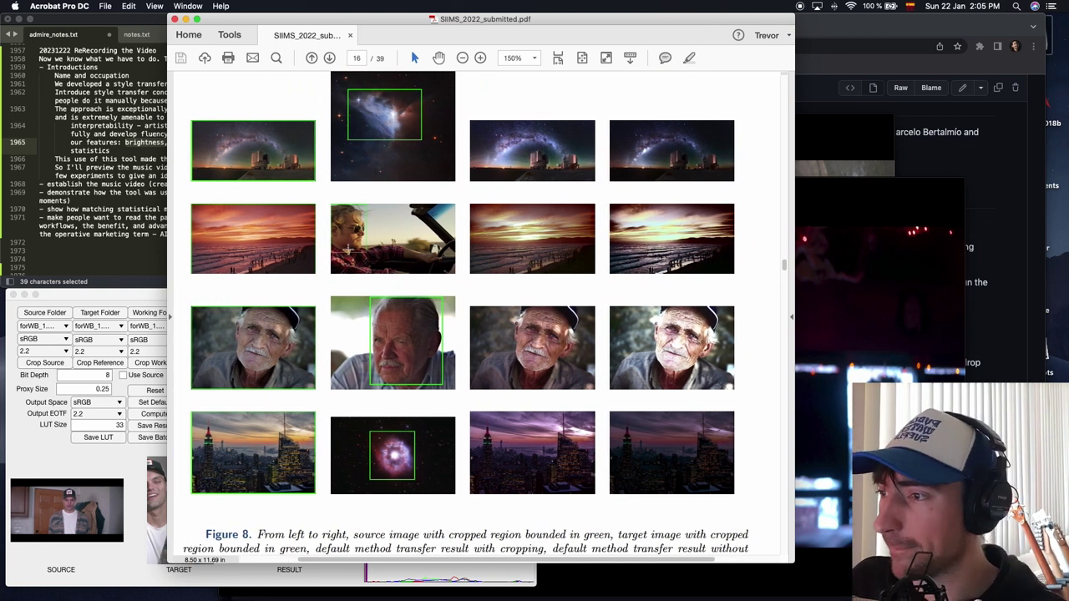
scroll(415, 250, left, 1)
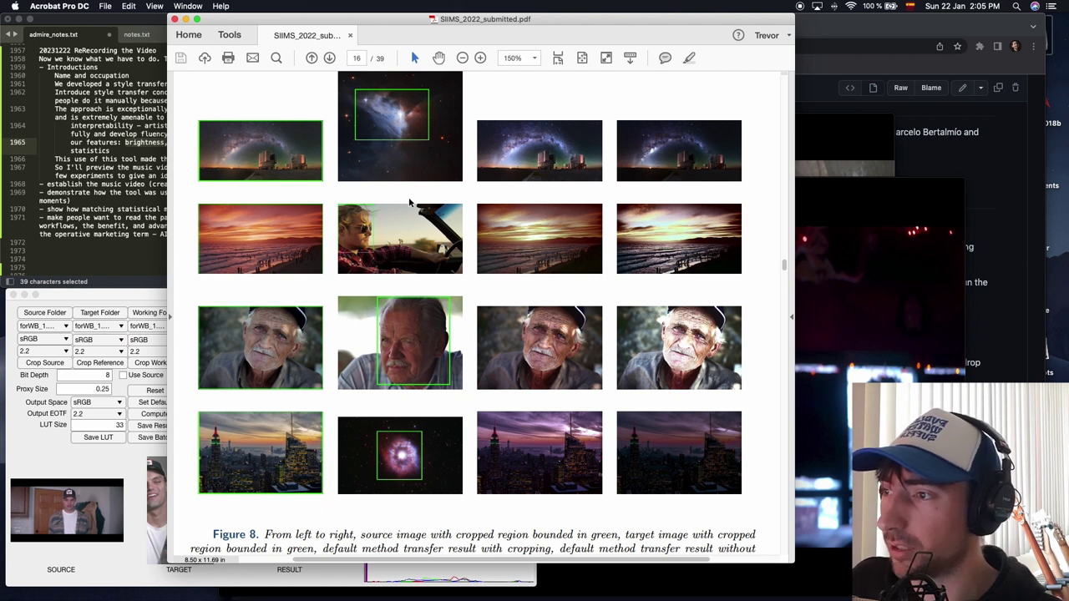
scroll(409, 202, down, 10)
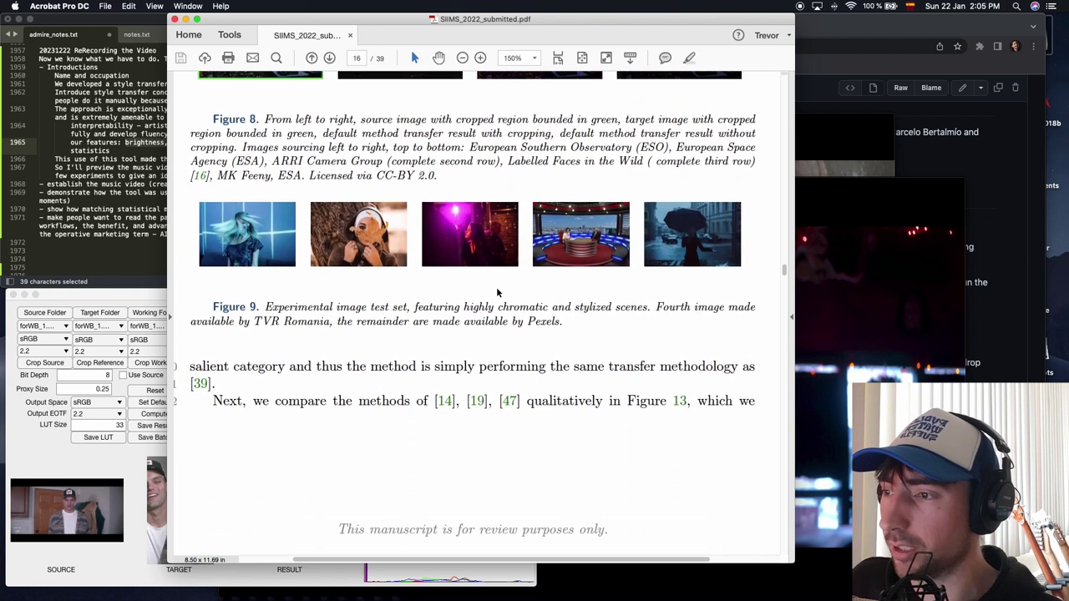
scroll(497, 292, down, 20)
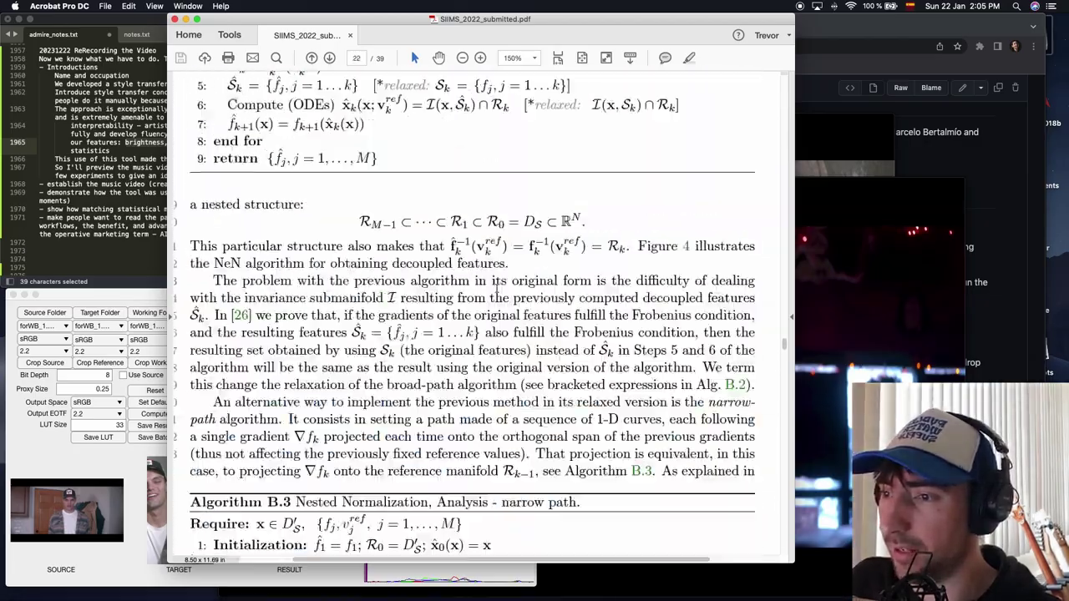
scroll(497, 288, down, 20)
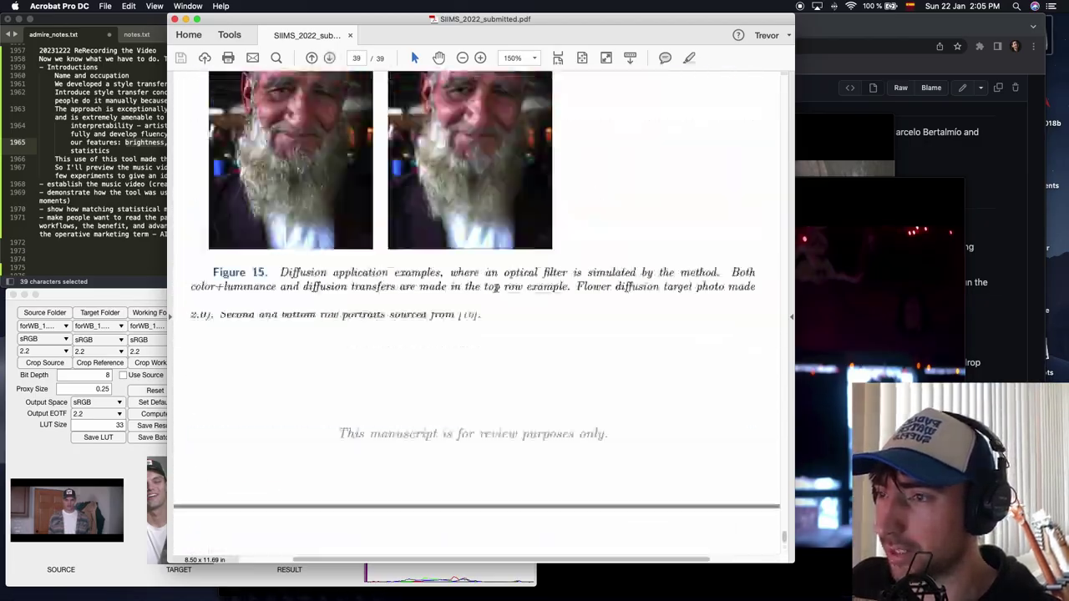
scroll(497, 287, up, 20)
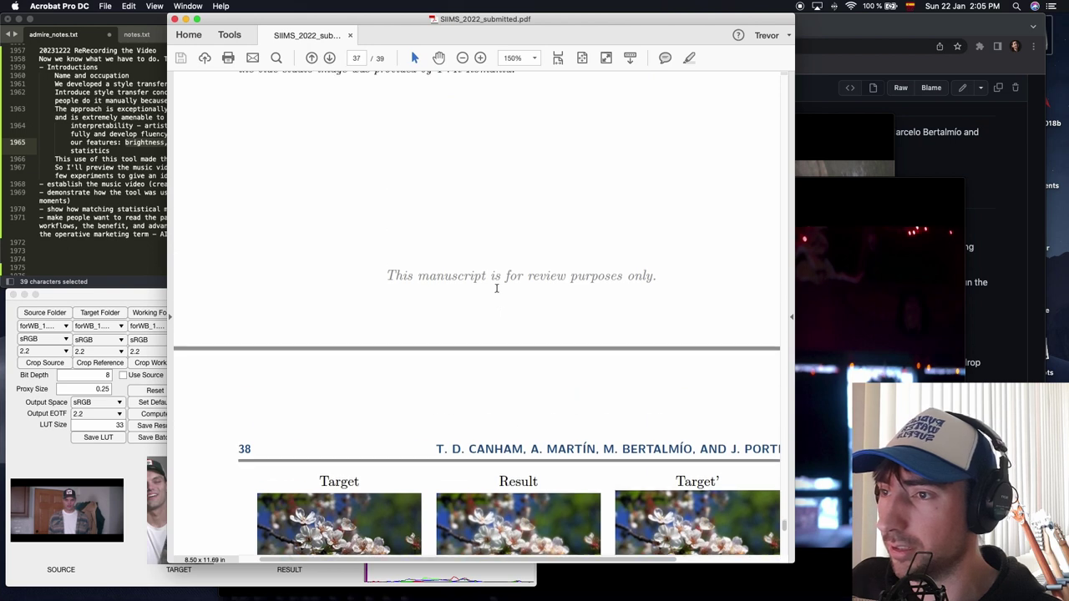
scroll(496, 288, up, 20)
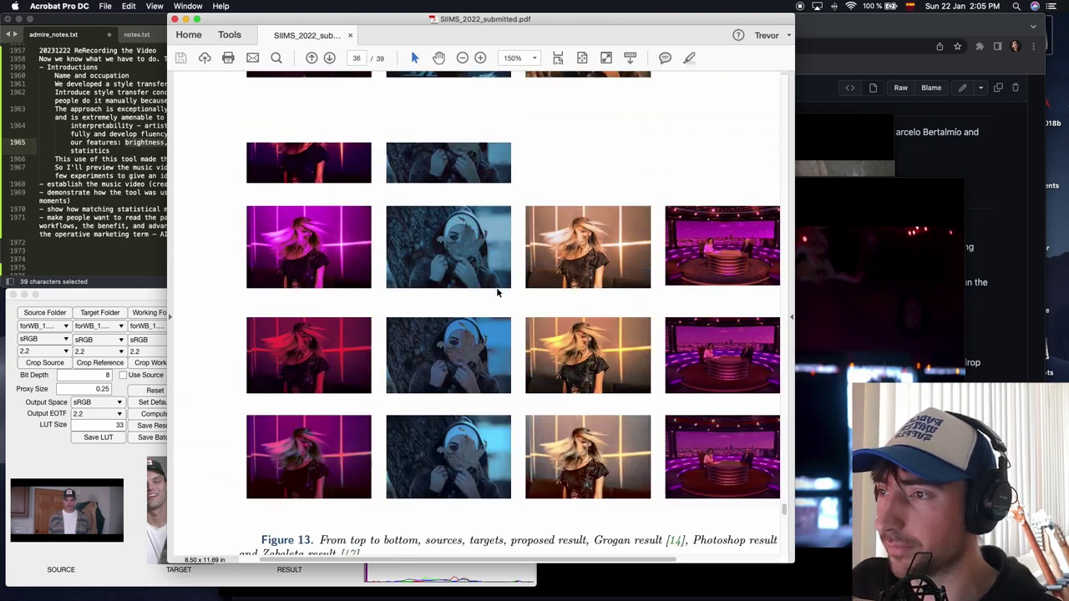
scroll(497, 290, up, 20)
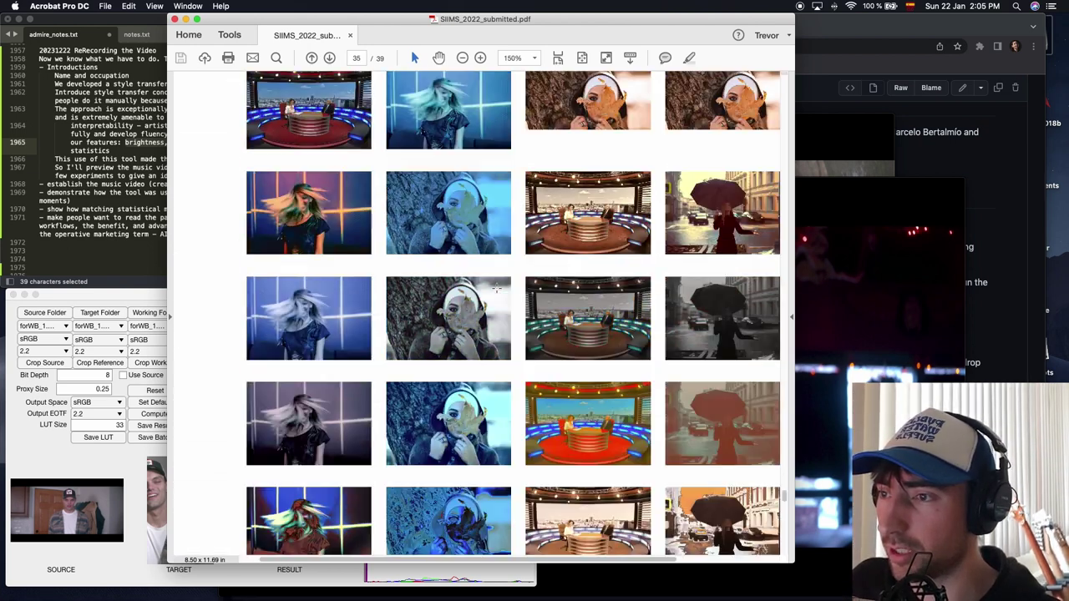
scroll(496, 287, up, 20)
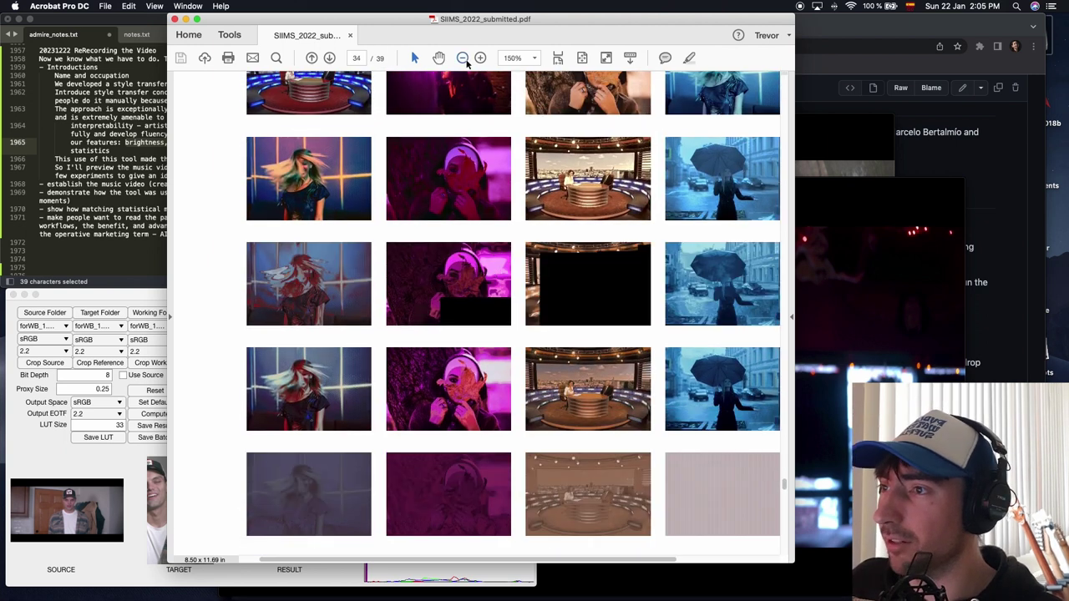
- Zoom page 34 out to 125% and shift the Acrobat window right, uncovering the MATLAB app
click(464, 59)
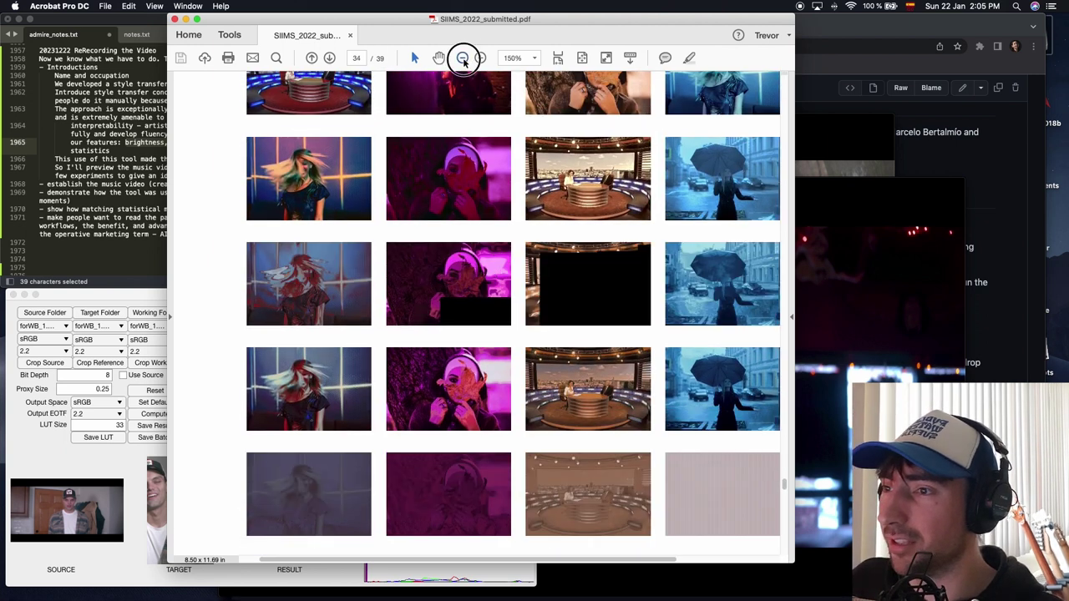
scroll(461, 317, up, 4)
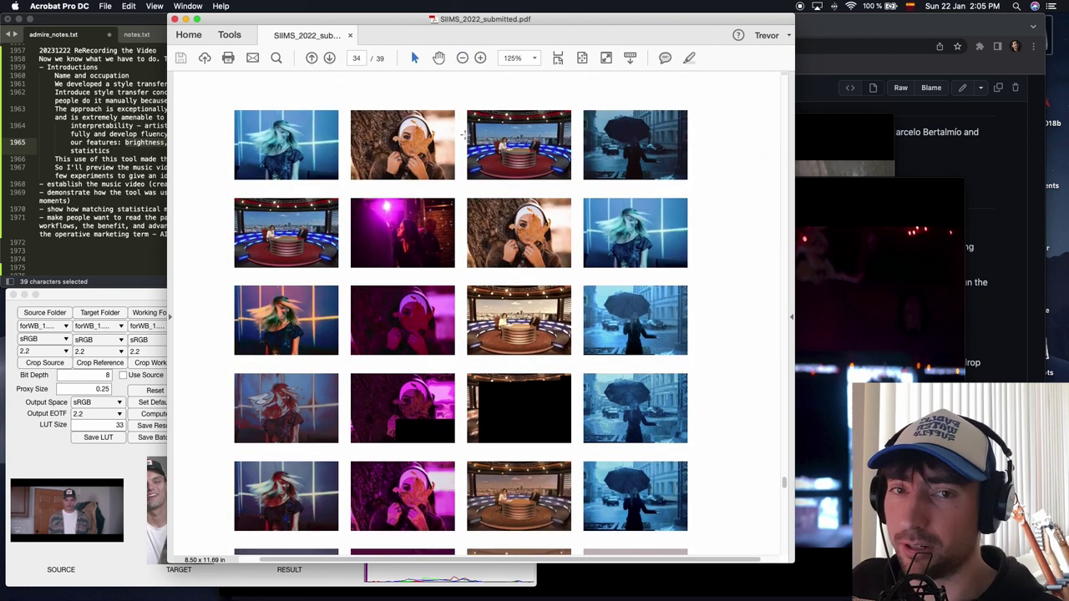
drag(583, 21, 704, 25)
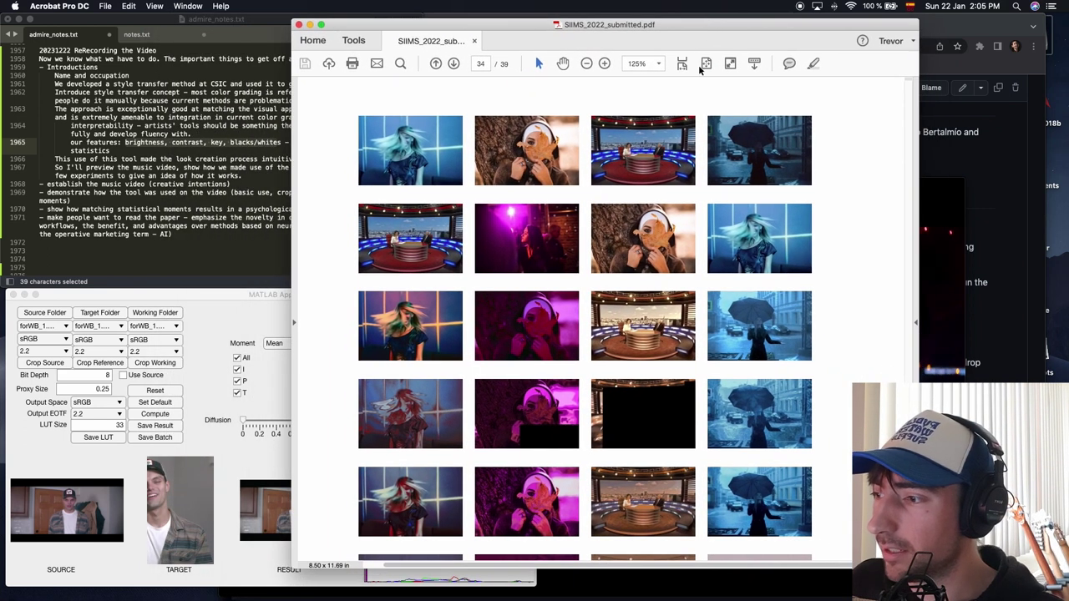
- Restore the minimized lleida video, nudge its window up-left, and rewind it to 00:06
mouse_move(692, 589)
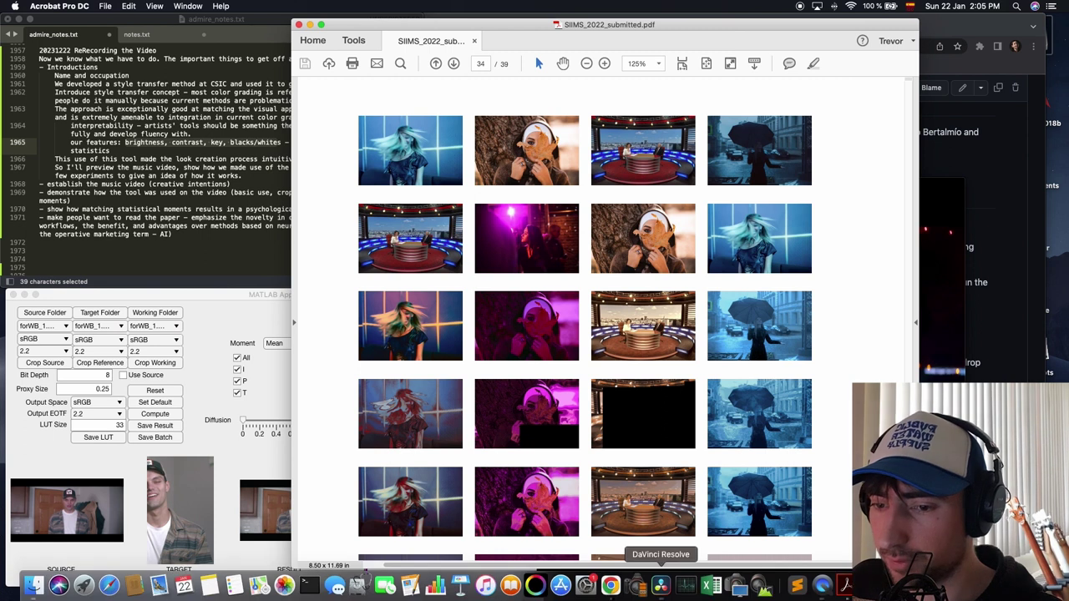
click(692, 588)
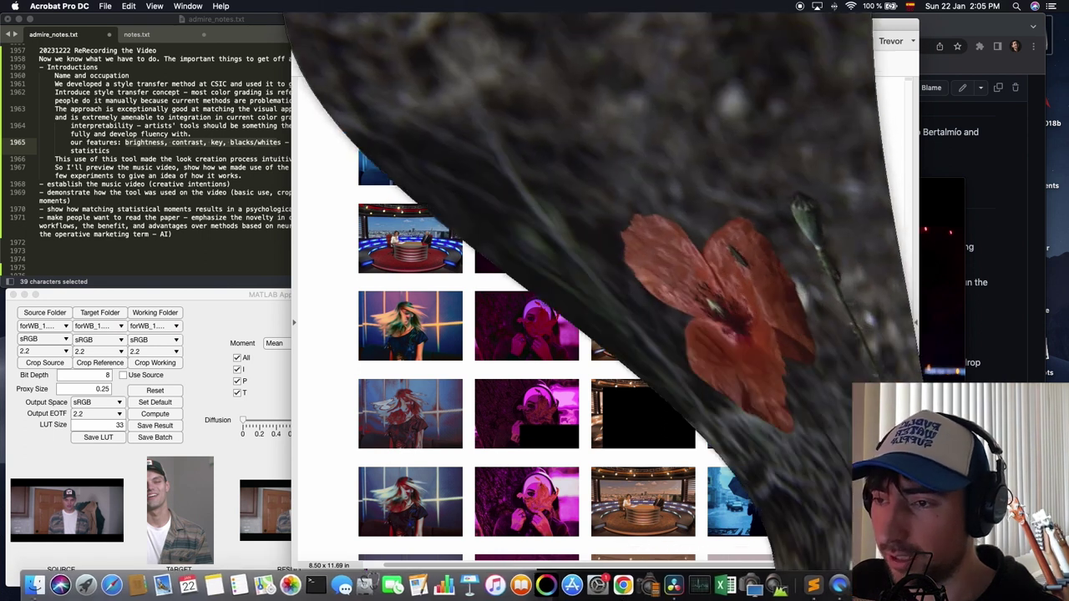
drag(401, 36, 393, 28)
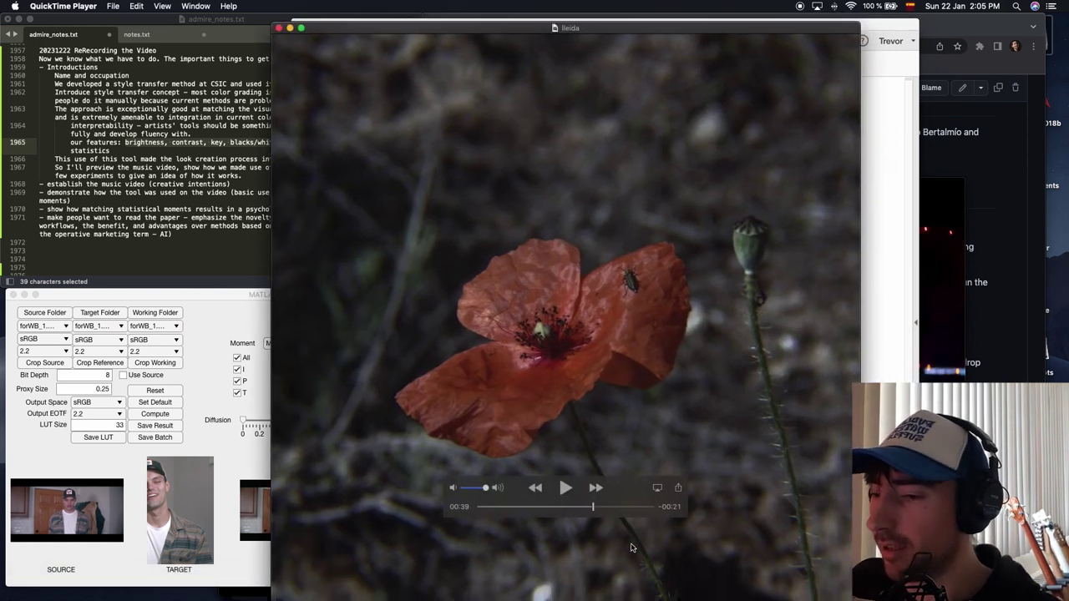
drag(591, 506, 476, 506)
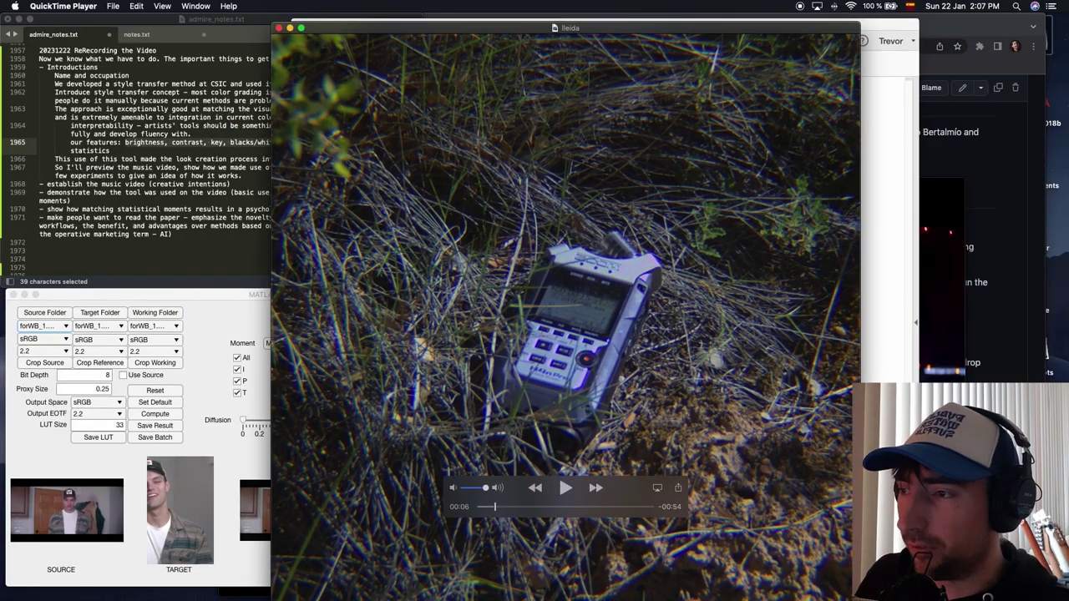
- Shrink the lleida video window, move it upper left, and bring the paper in front
key(super+minus)
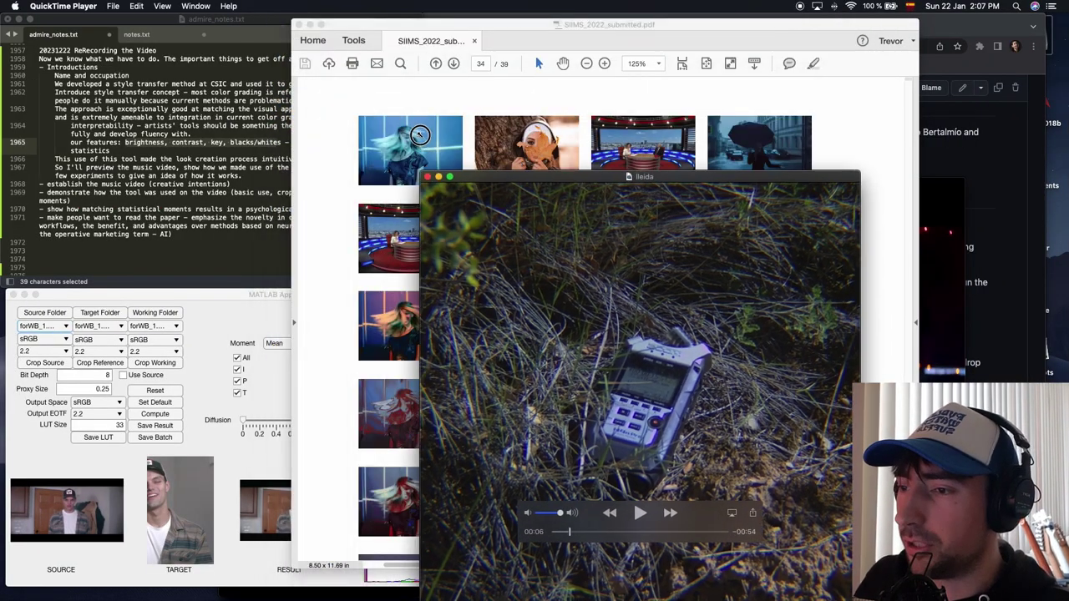
drag(669, 325, 474, 203)
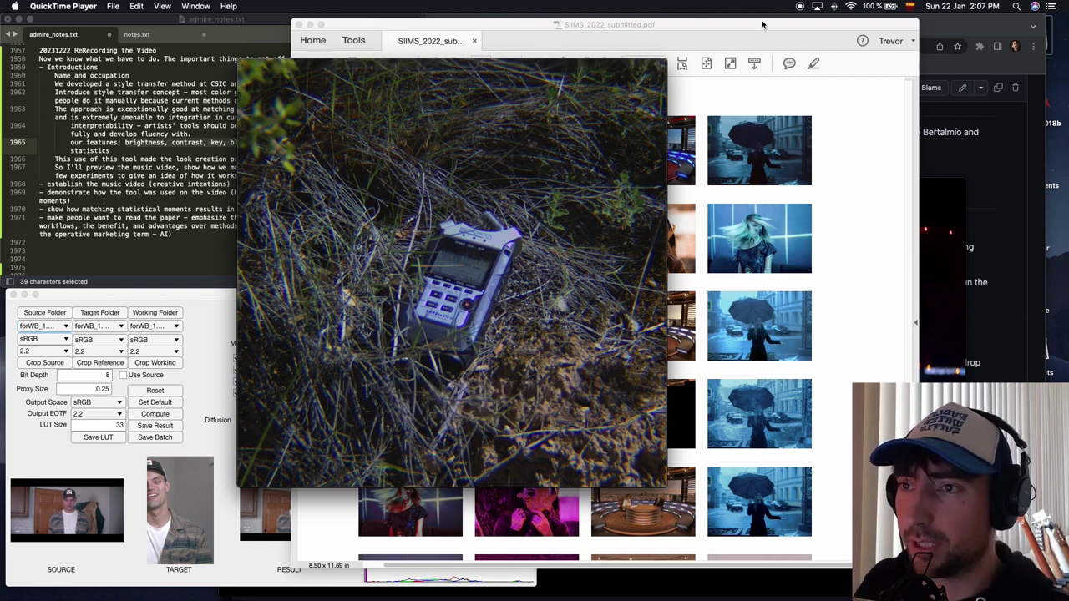
click(752, 183)
- Scroll the paper through its early pages, ending on page 5's neural-response redundancy text
scroll(750, 186, down, 5)
scroll(750, 185, up, 20)
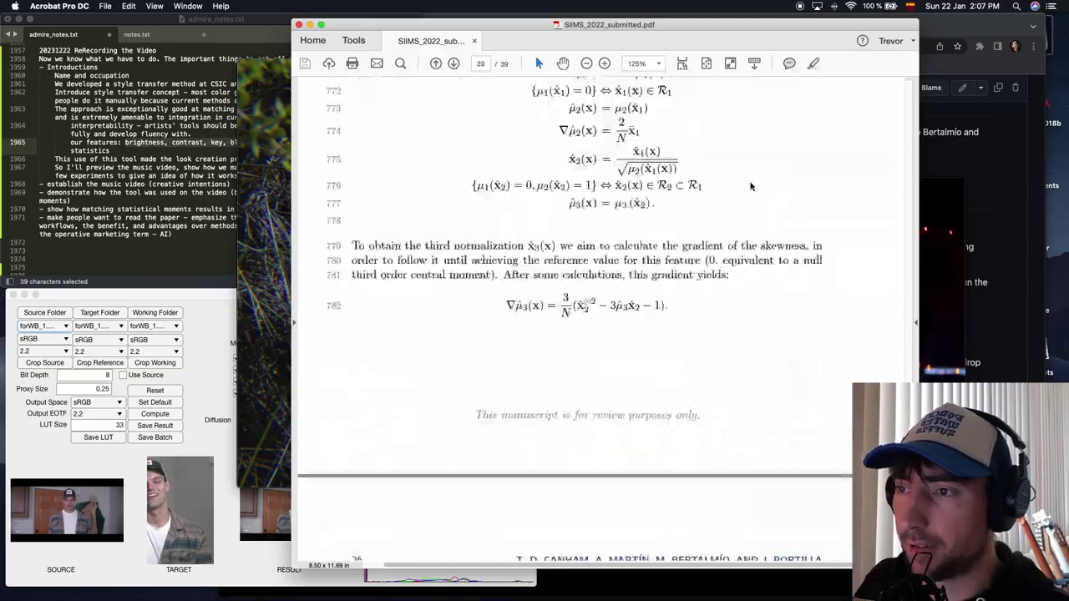
scroll(750, 182, down, 20)
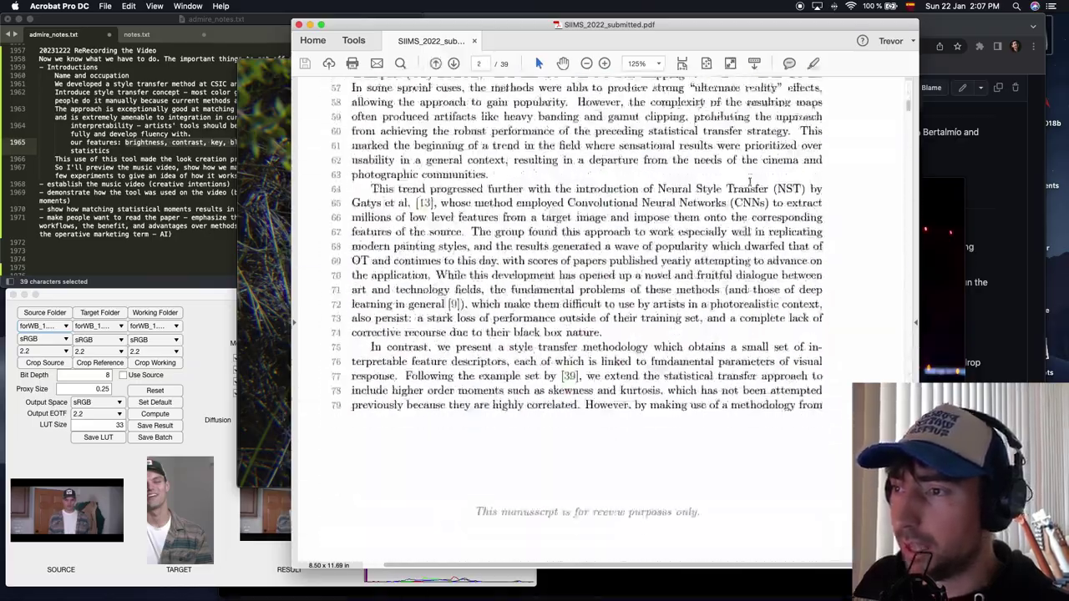
scroll(750, 183, down, 20)
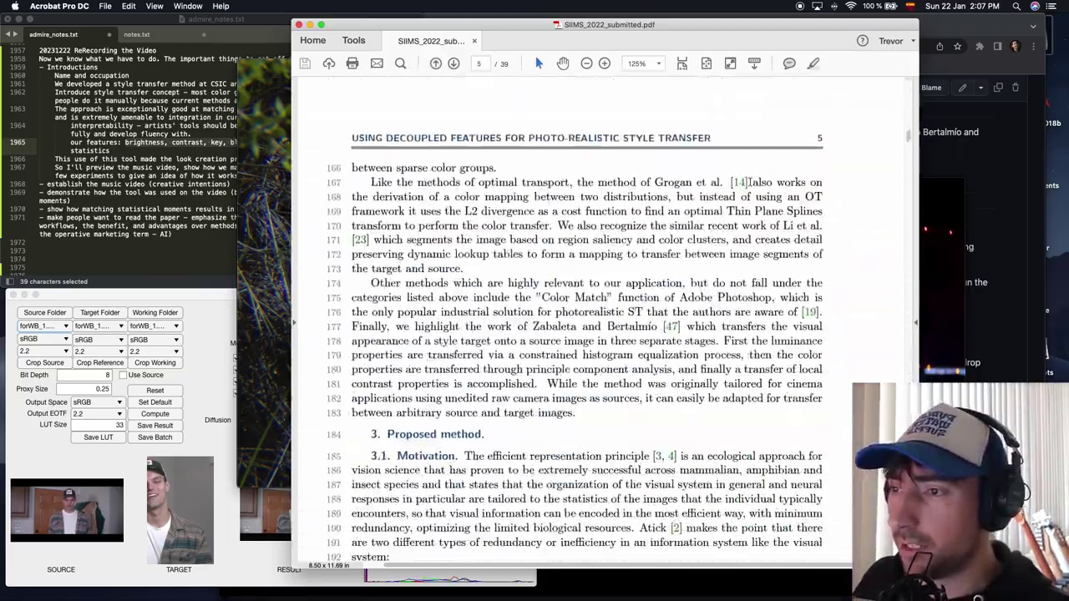
scroll(750, 181, down, 10)
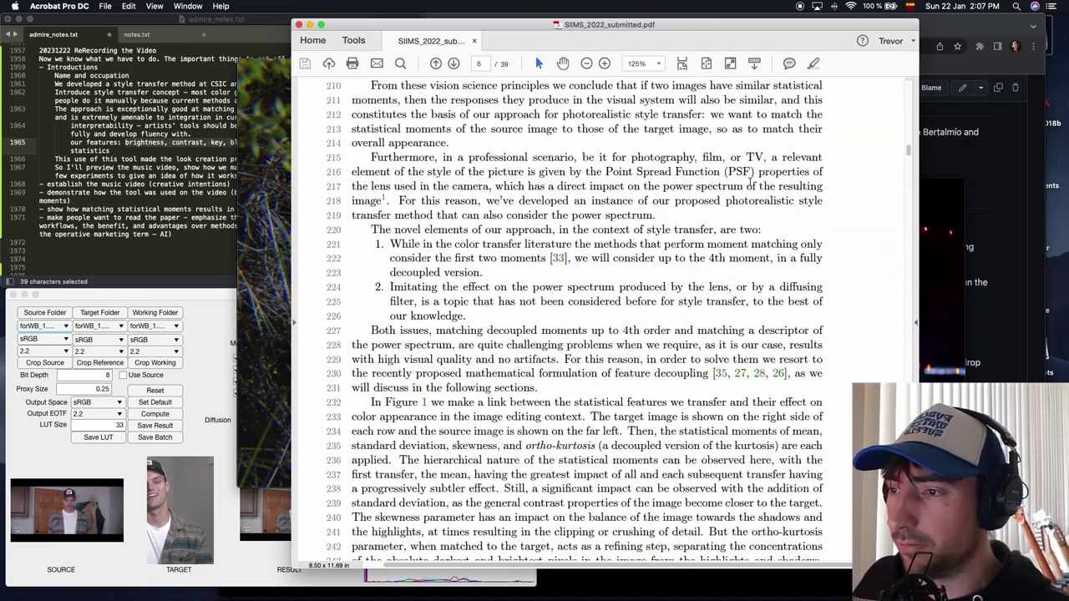
scroll(750, 182, up, 10)
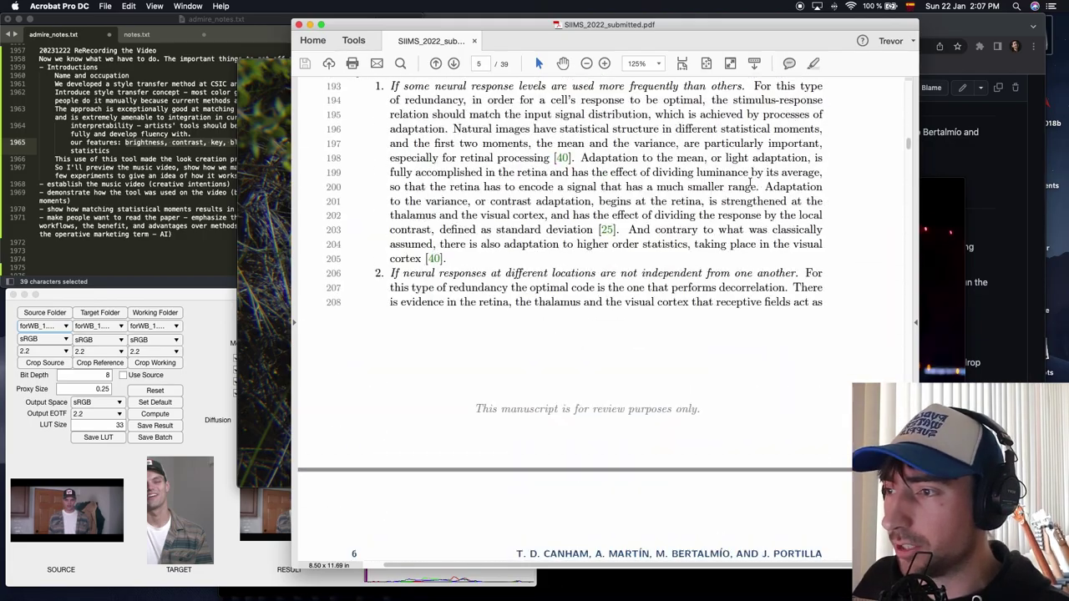
- Scrub the lleida video ahead to 00:17 on the pine tree and keep it in front of the paper
click(243, 147)
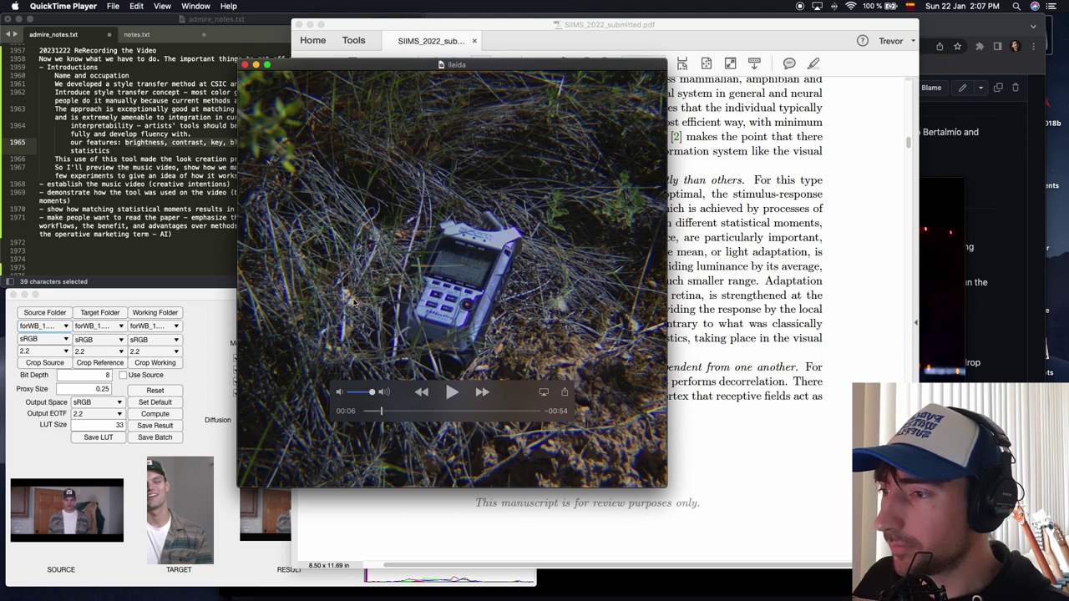
drag(383, 415, 414, 413)
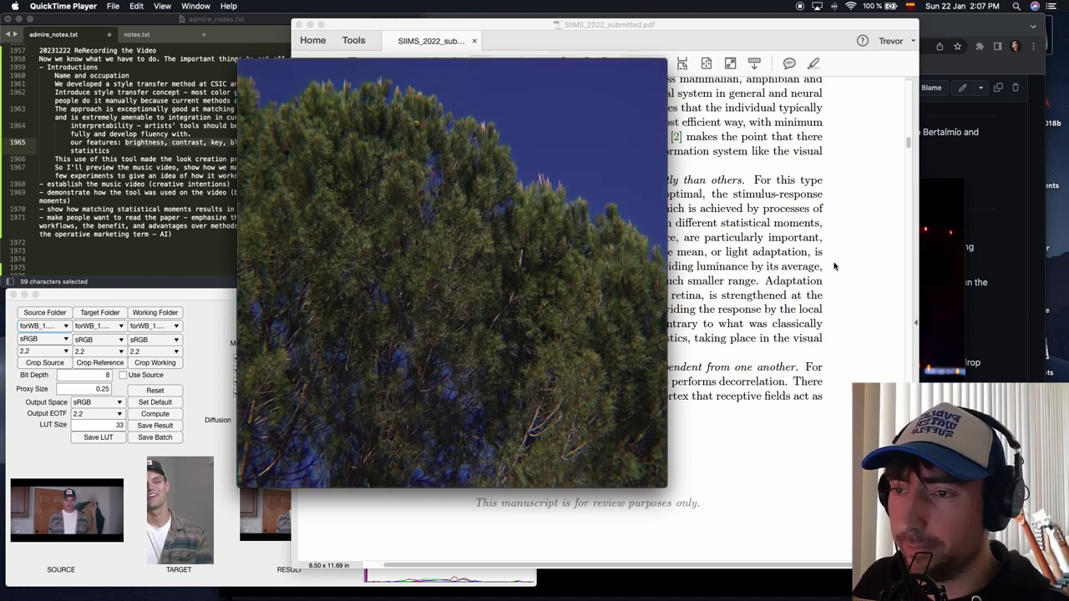
click(764, 257)
click(252, 307)
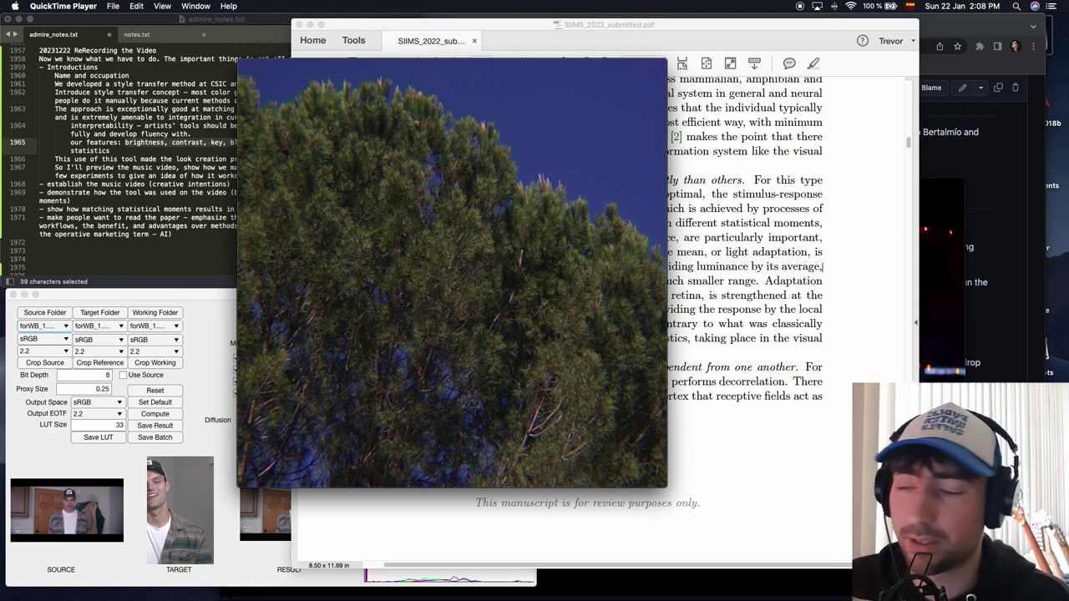
- Scroll the paper up to page 1's title and abstract, then bring the georgia20230108 video forward
click(776, 282)
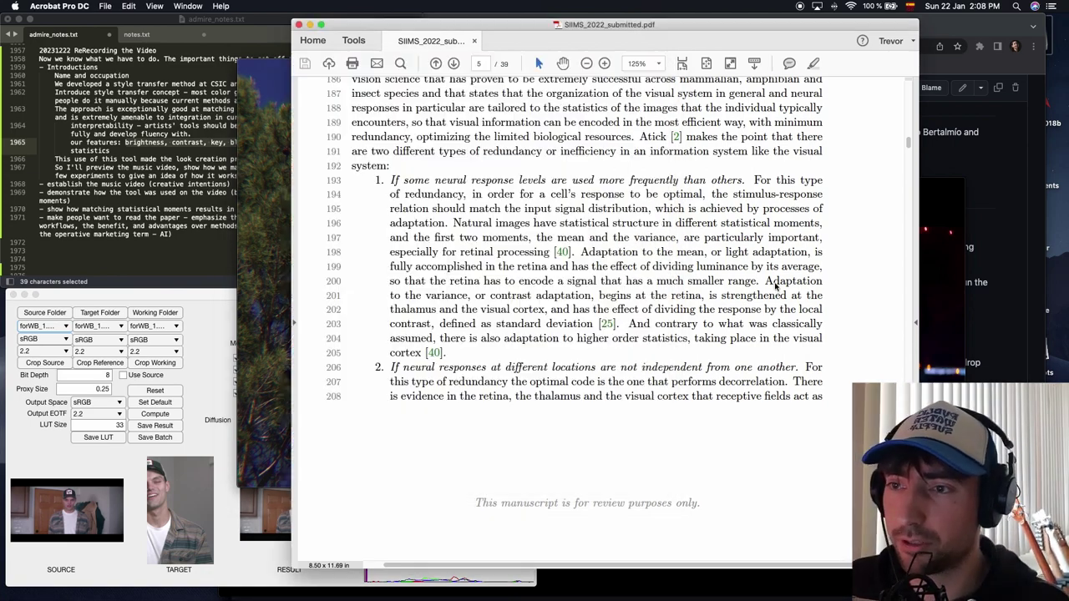
scroll(773, 284, up, 10)
scroll(773, 284, up, 15)
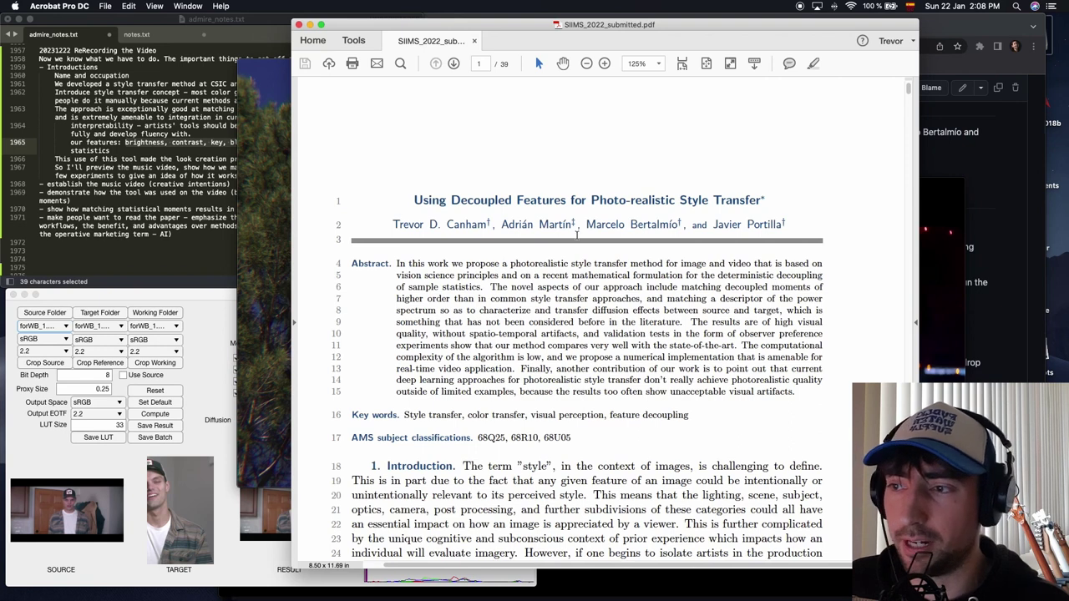
scroll(643, 232, down, 1)
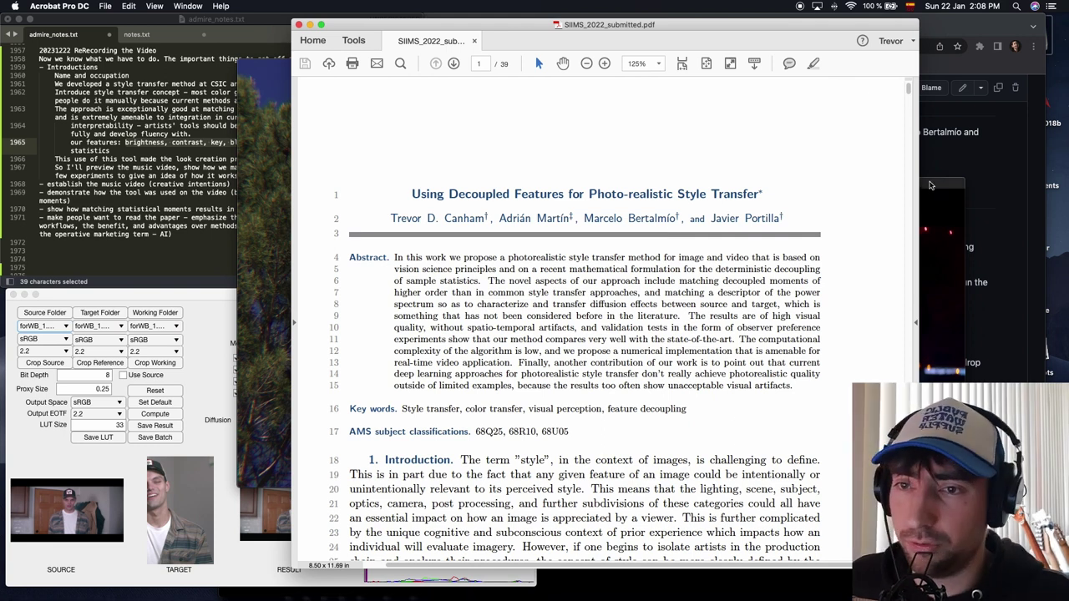
click(931, 185)
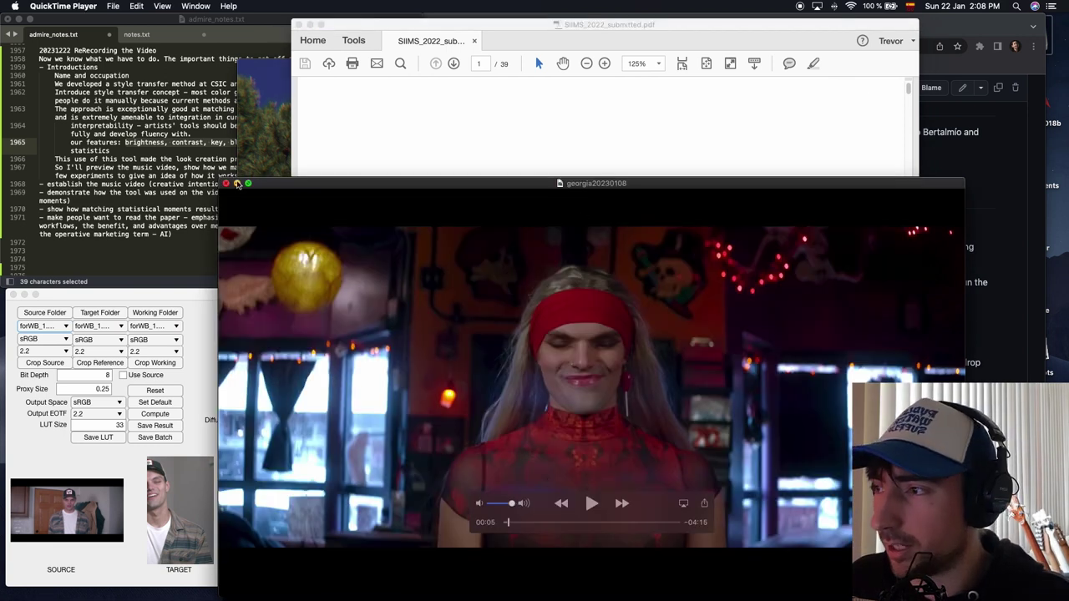